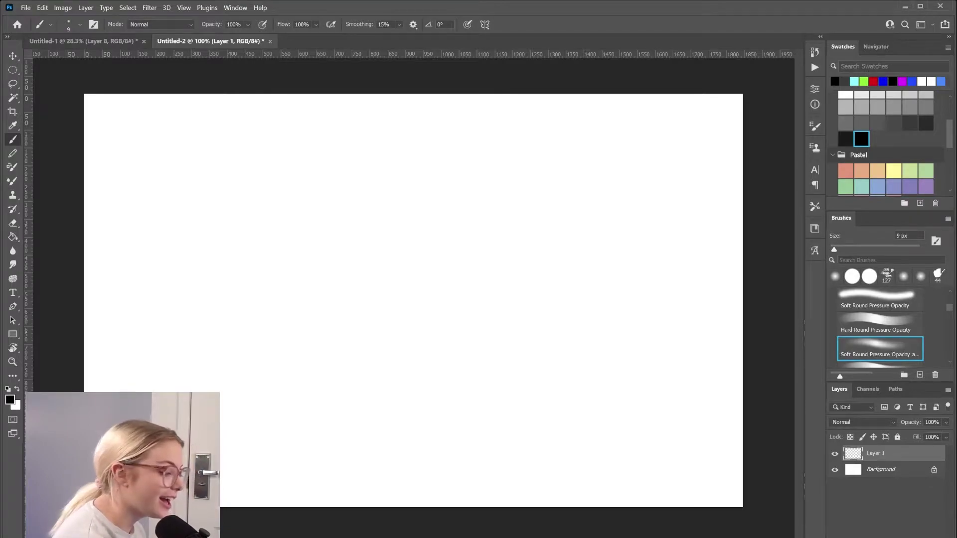
mouse_move(415, 155)
left_mouse_down()
mouse_move(399, 235)
mouse_move(376, 199)
left_mouse_up()
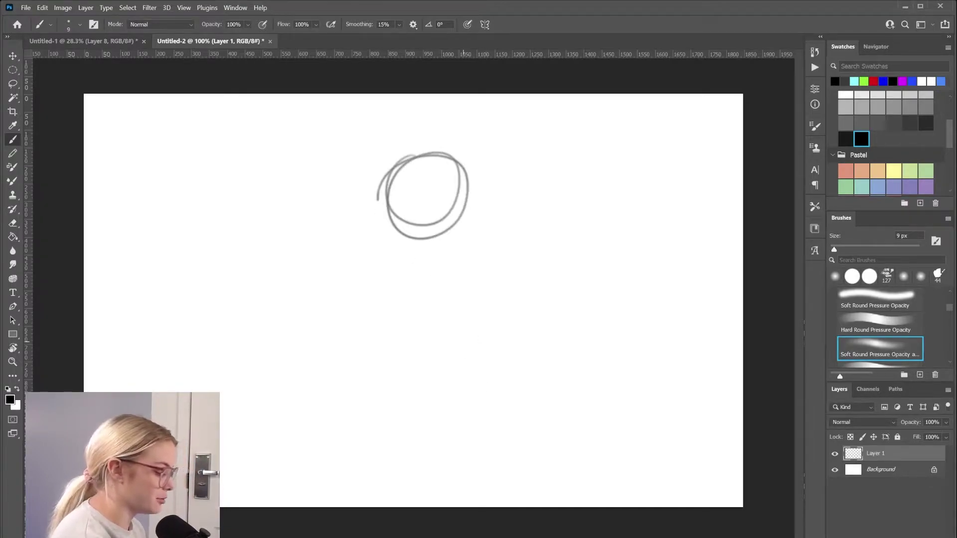
key("ctrl+z")
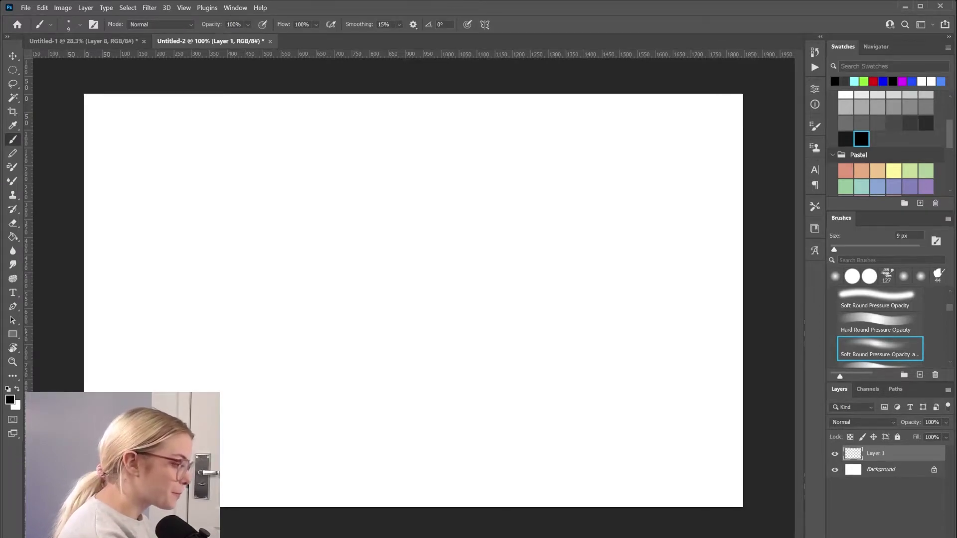
scroll(383, 298, "up", 3)
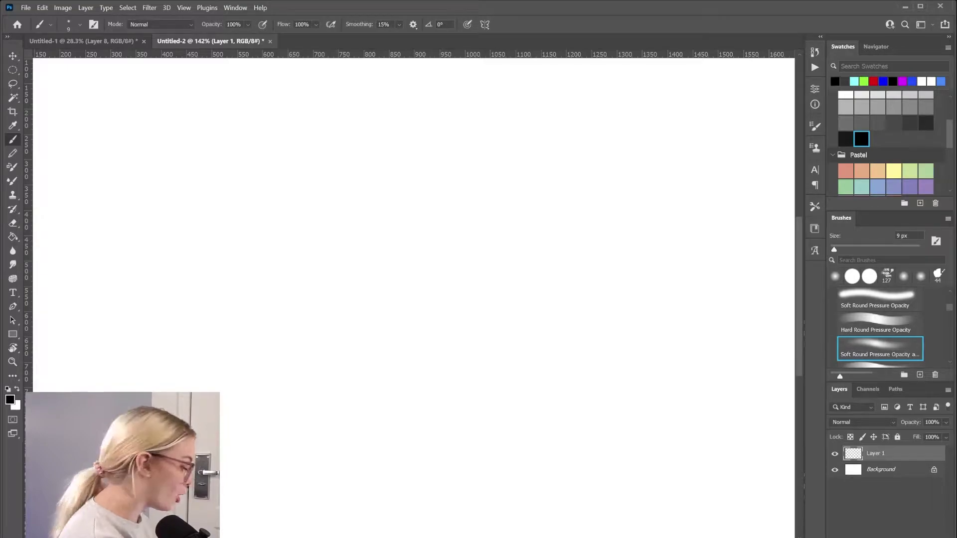
scroll(413, 299, "down", 2)
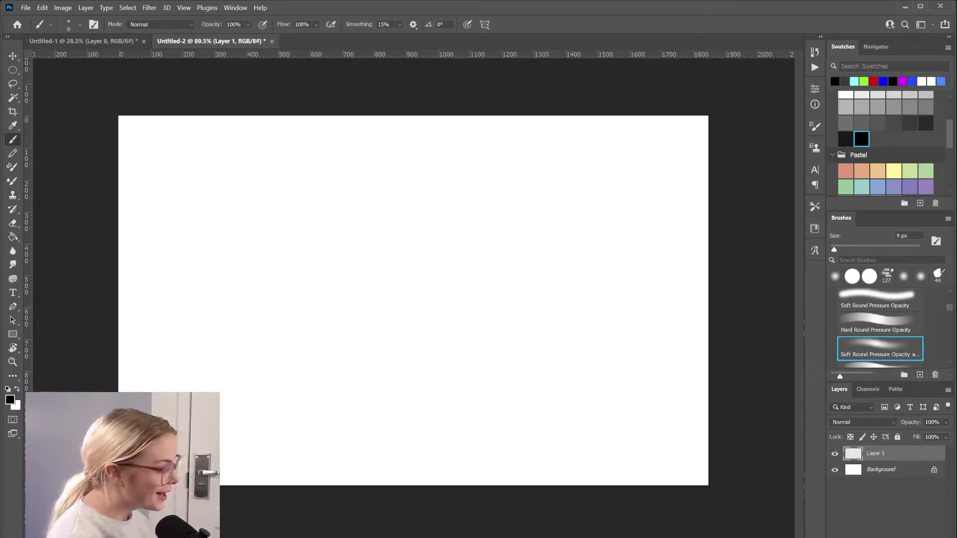
- Sketch a loose head circle near the canvas's upper middle, with overlapping loops and a wider curve around its lower right side
scroll(414, 299, "up", 2)
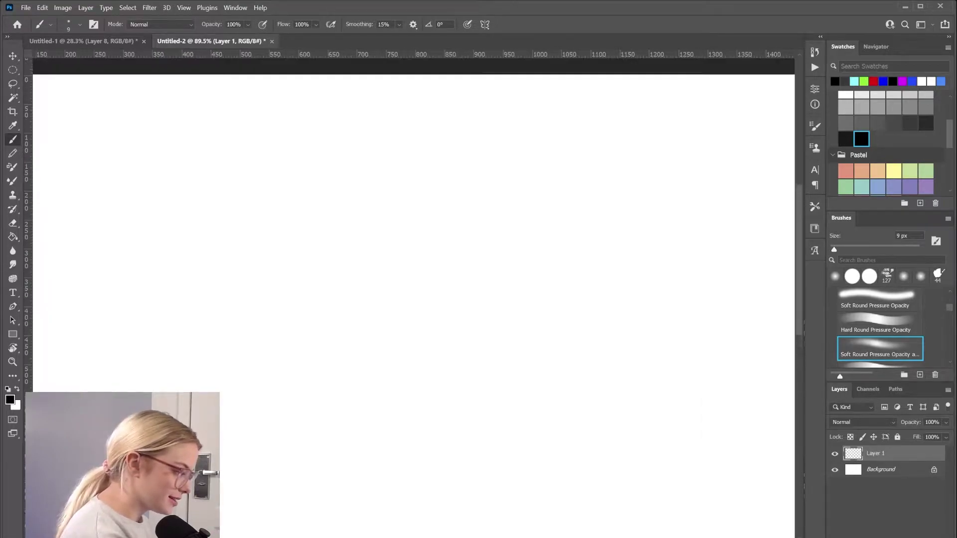
scroll(413, 299, "up", 2)
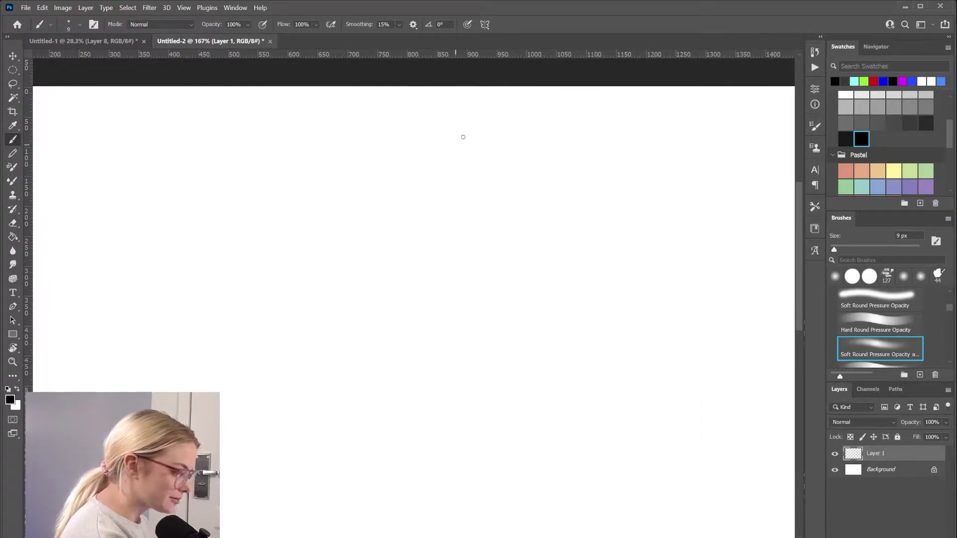
mouse_move(434, 124)
left_mouse_down()
mouse_move(426, 122)
mouse_move(463, 227)
mouse_move(478, 212)
left_mouse_up()
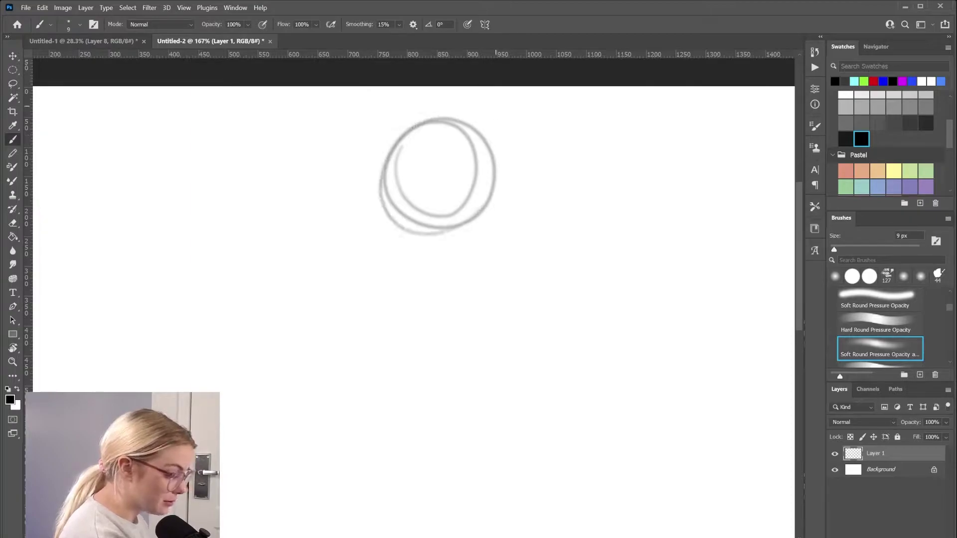
left_click_drag(509, 160, 509, 174)
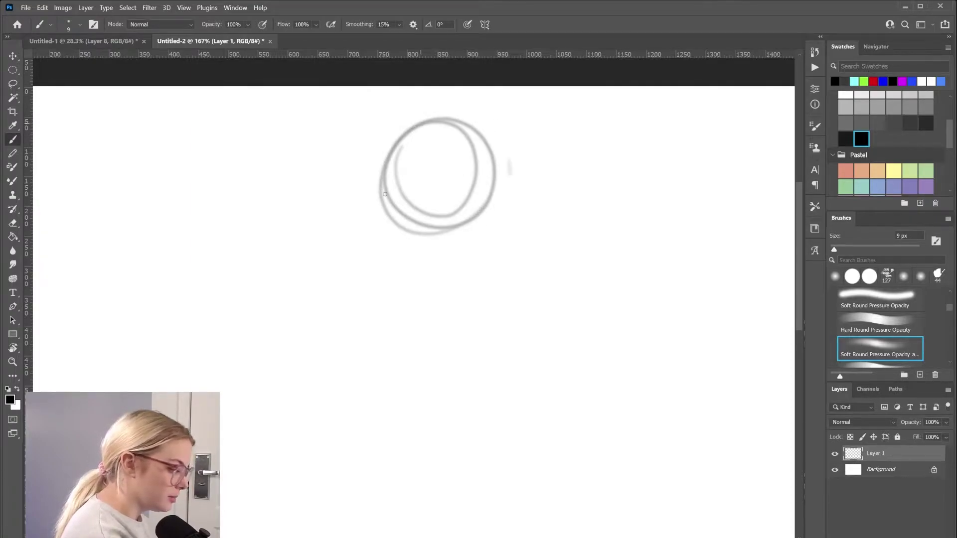
left_click_drag(384, 161, 511, 176)
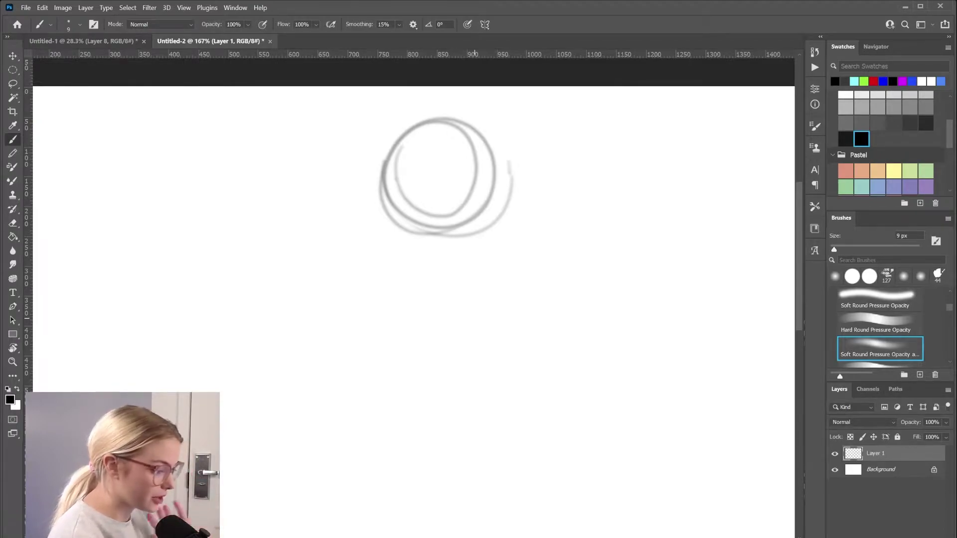
mouse_move(391, 266)
left_mouse_down()
mouse_move(357, 308)
mouse_move(354, 348)
mouse_move(373, 387)
mouse_move(387, 388)
mouse_move(376, 366)
mouse_move(429, 391)
mouse_move(456, 390)
mouse_move(477, 366)
mouse_move(487, 376)
mouse_move(501, 365)
mouse_move(499, 275)
mouse_move(473, 259)
mouse_move(427, 248)
mouse_move(376, 275)
left_mouse_up()
key("e")
mouse_move(502, 339)
left_mouse_down()
mouse_move(465, 380)
mouse_move(464, 305)
mouse_move(474, 291)
mouse_move(502, 289)
mouse_move(430, 259)
mouse_move(368, 299)
left_mouse_up()
key("ctrl+z")
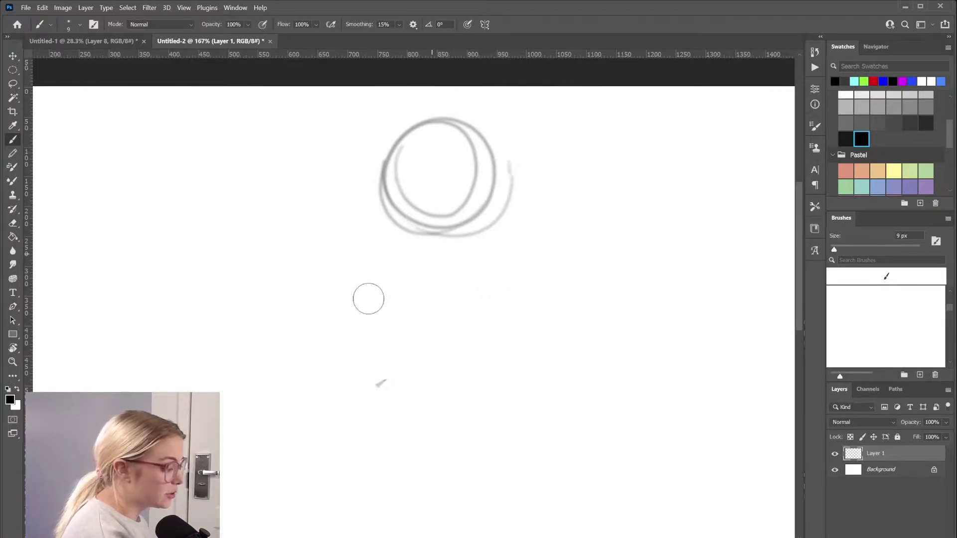
left_click_drag(389, 382, 375, 402)
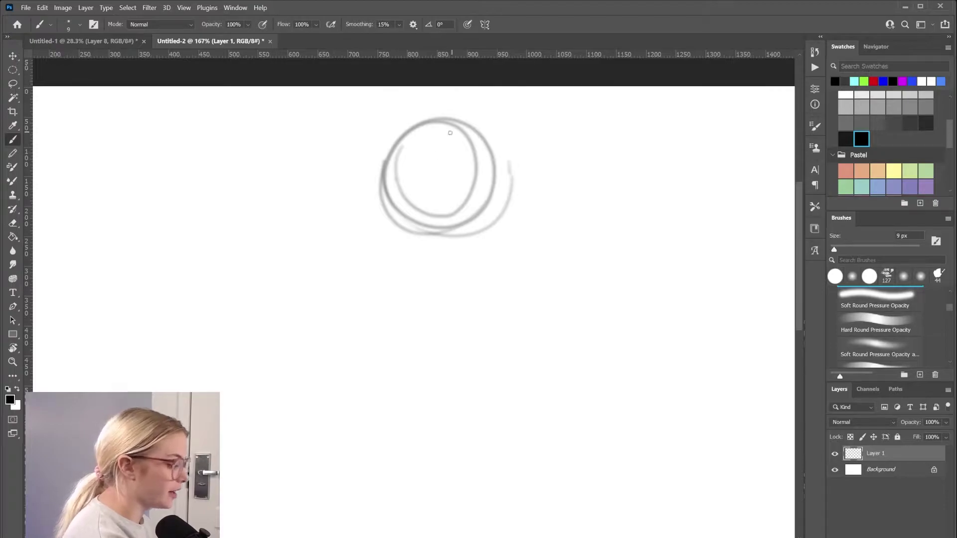
- Draw a vertical centre line down through the head circle and angled jaw lines on both sides meeting at the chin
left_click_drag(437, 127, 439, 307)
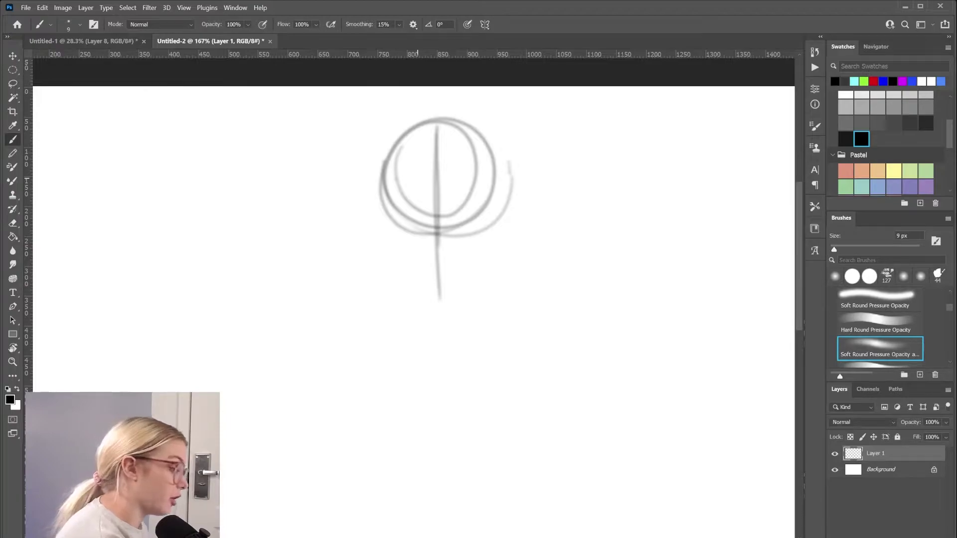
left_click_drag(437, 119, 439, 310)
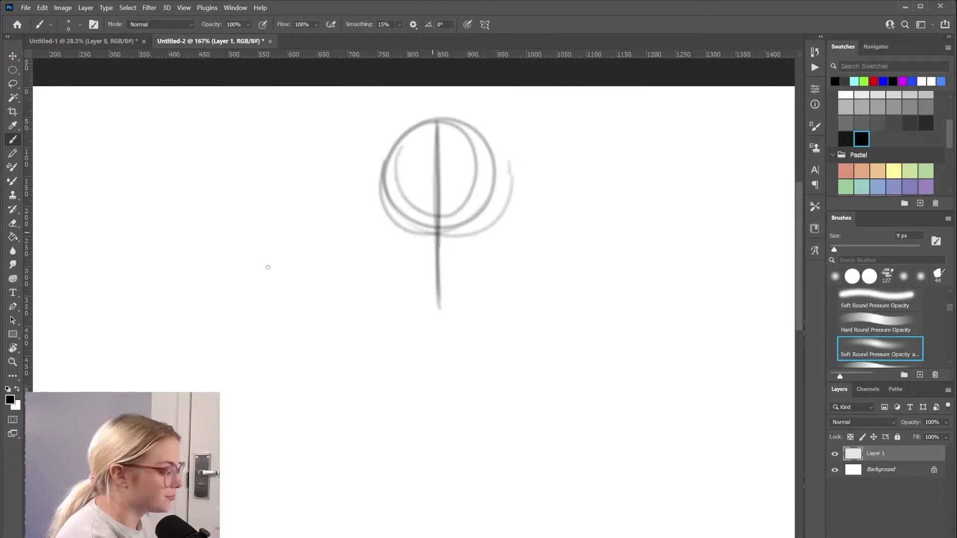
mouse_move(384, 182)
left_mouse_down()
mouse_move(403, 264)
mouse_move(433, 294)
left_mouse_up()
mouse_move(489, 200)
left_mouse_down()
mouse_move(477, 258)
mouse_move(451, 287)
mouse_move(481, 236)
left_mouse_up()
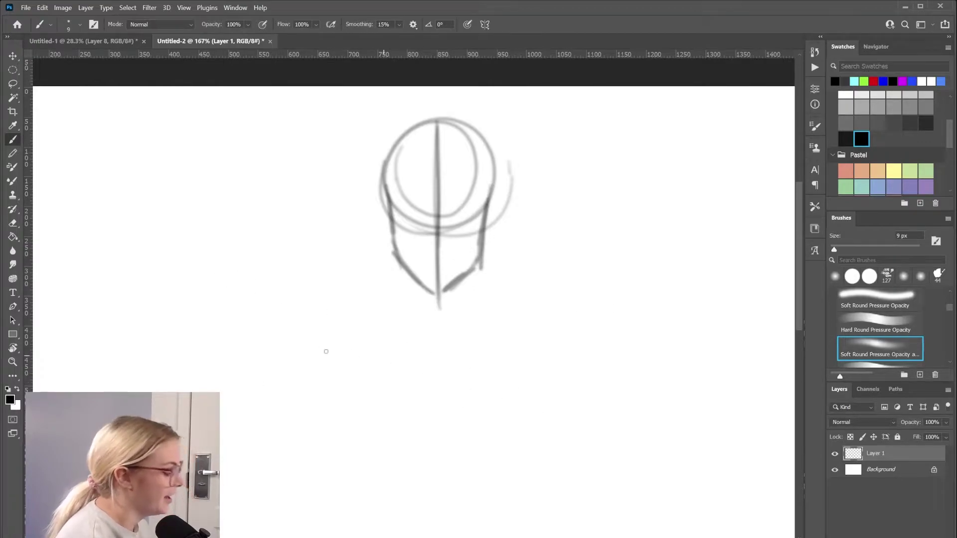
mouse_move(446, 290)
left_mouse_down()
mouse_move(432, 292)
mouse_move(477, 259)
left_mouse_up()
left_click_drag(485, 201, 473, 264)
left_click_drag(480, 218, 453, 279)
mouse_move(390, 201)
left_mouse_down()
mouse_move(396, 247)
mouse_move(437, 293)
left_mouse_up()
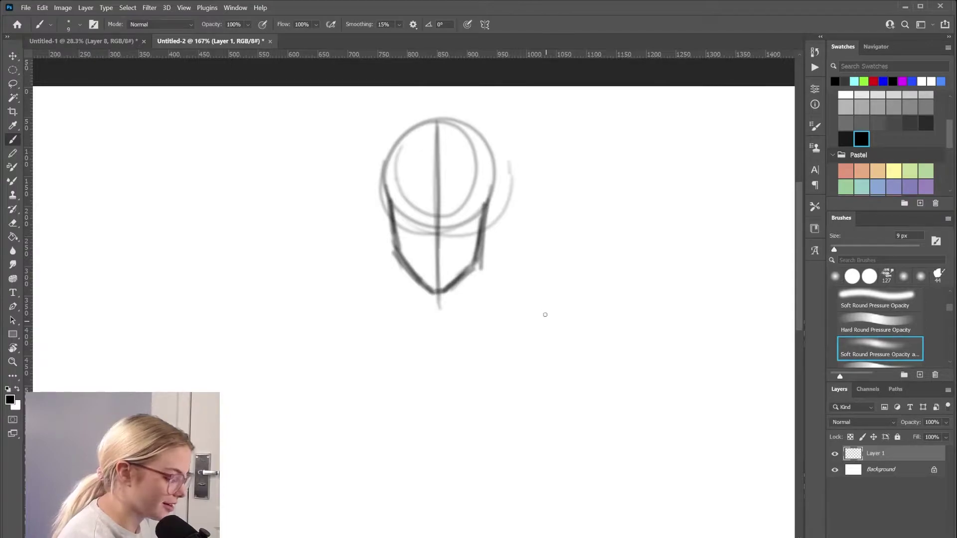
- Sketch a smaller example head with centre line, short jaw and eyes below right of the first head, and remove it
mouse_move(556, 383)
left_mouse_down()
mouse_move(530, 292)
mouse_move(563, 391)
mouse_move(556, 454)
left_mouse_up()
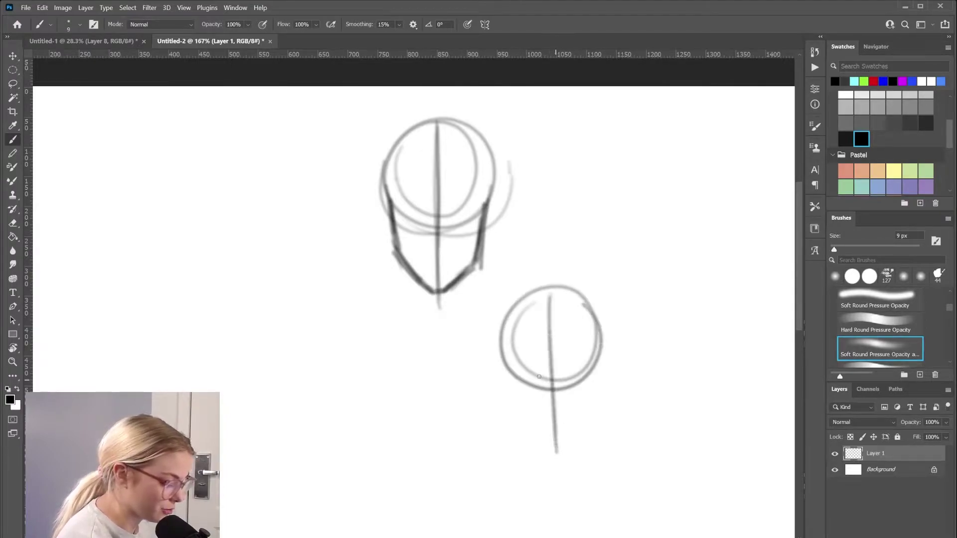
mouse_move(505, 373)
left_mouse_down()
mouse_move(618, 371)
mouse_move(518, 412)
mouse_move(552, 422)
mouse_move(591, 404)
mouse_move(588, 369)
left_mouse_up()
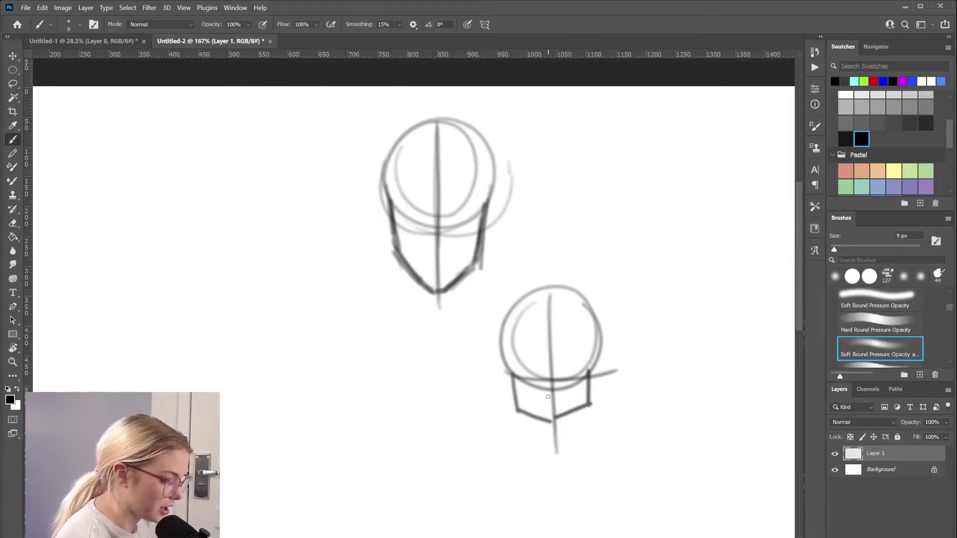
left_click_drag(523, 379, 536, 378)
left_click_drag(563, 377, 574, 373)
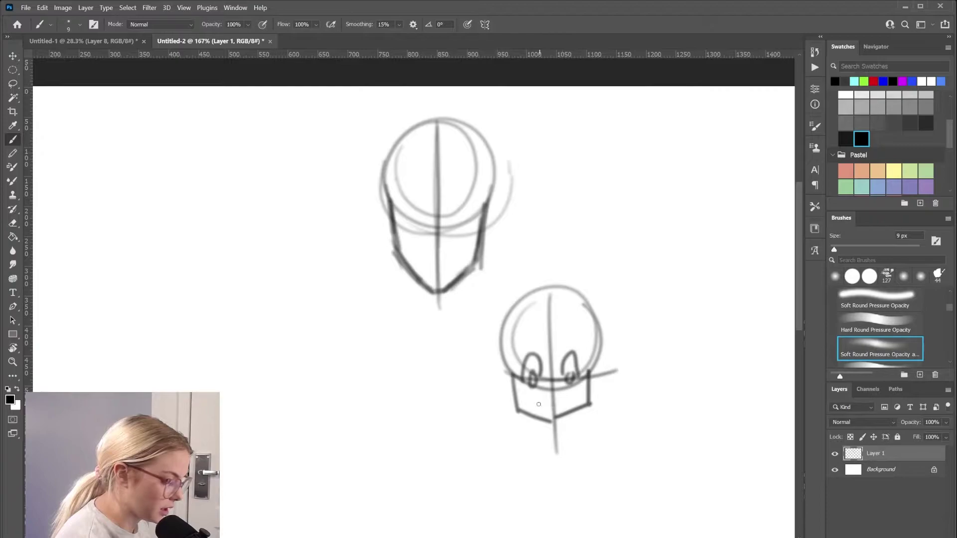
mouse_move(538, 402)
left_mouse_down()
mouse_move(564, 398)
mouse_move(553, 414)
left_mouse_up()
mouse_move(553, 413)
left_mouse_down()
mouse_move(501, 434)
mouse_move(522, 402)
mouse_move(590, 353)
mouse_move(615, 290)
mouse_move(517, 310)
left_mouse_up()
key("ctrl+z")
key("ctrl+z")
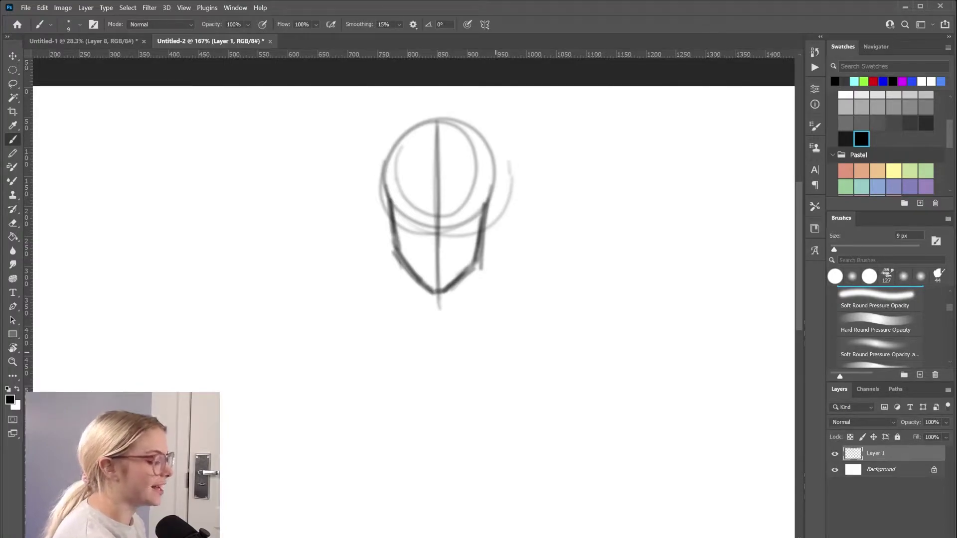
- Darken the jaw lines down to the chin on both sides and refine the skull's upper right contour
mouse_move(486, 198)
left_mouse_down()
mouse_move(474, 256)
mouse_move(455, 277)
left_mouse_up()
left_click_drag(475, 258, 442, 289)
mouse_move(391, 212)
left_mouse_down()
mouse_move(398, 254)
mouse_move(395, 240)
mouse_move(418, 274)
left_mouse_up()
left_click_drag(398, 251, 439, 292)
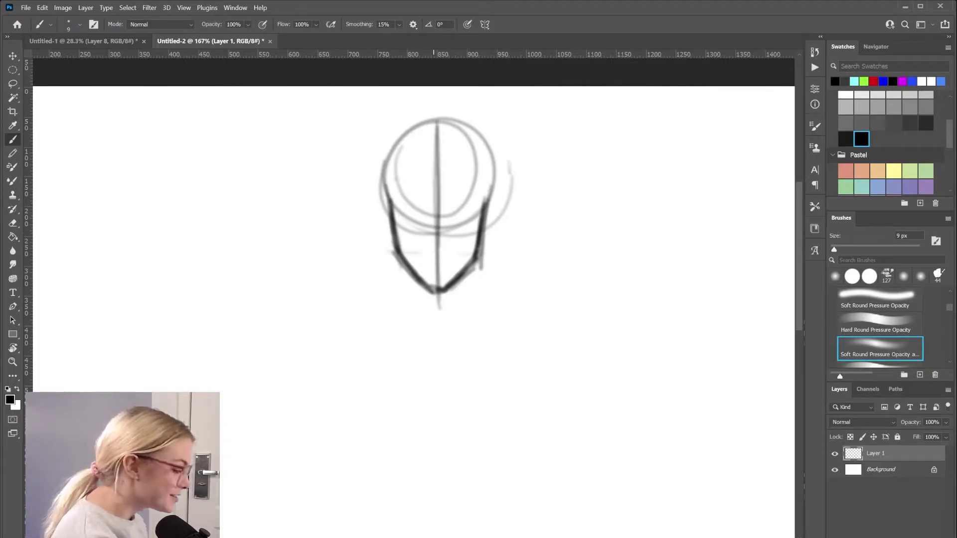
mouse_move(487, 181)
left_mouse_down()
mouse_move(435, 119)
mouse_move(388, 193)
mouse_move(433, 121)
mouse_move(469, 131)
left_mouse_up()
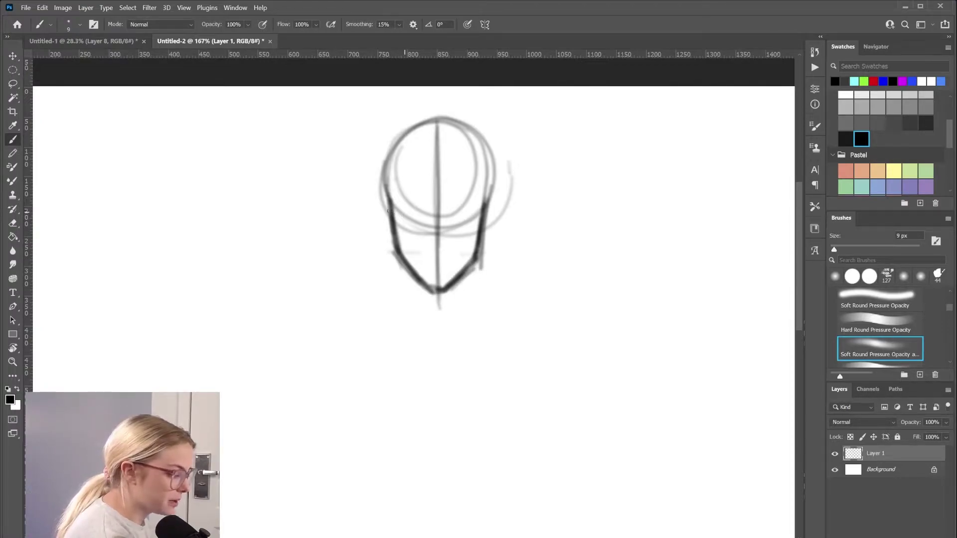
- Draw a horizontal eye line across the lower part of the head circle and sketch two small round eyes on it
mouse_move(392, 213)
left_mouse_down()
mouse_move(421, 211)
mouse_move(381, 216)
mouse_move(481, 214)
left_mouse_up()
left_click_drag(393, 214, 495, 211)
left_click_drag(375, 212, 450, 216)
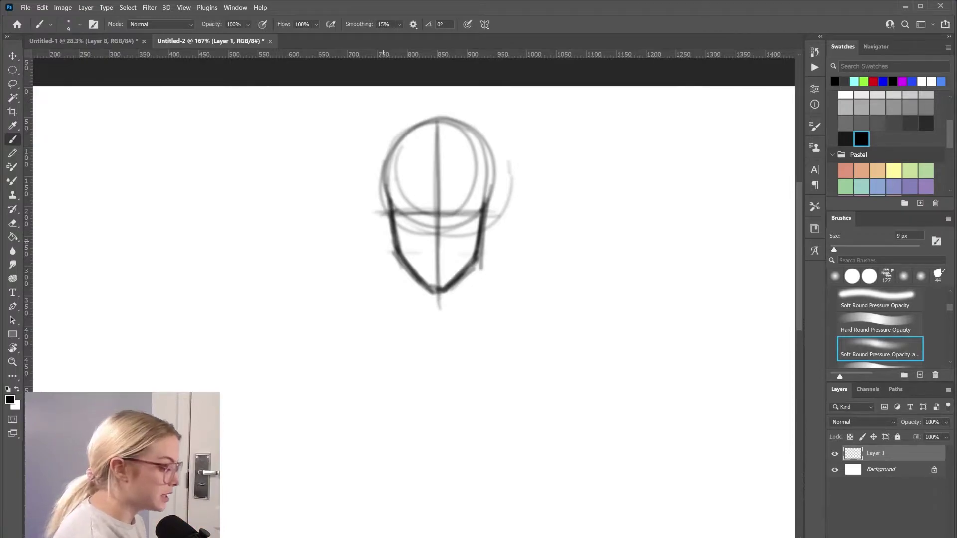
mouse_move(403, 209)
left_mouse_down()
mouse_move(469, 201)
mouse_move(451, 212)
mouse_move(471, 212)
mouse_move(403, 218)
left_mouse_up()
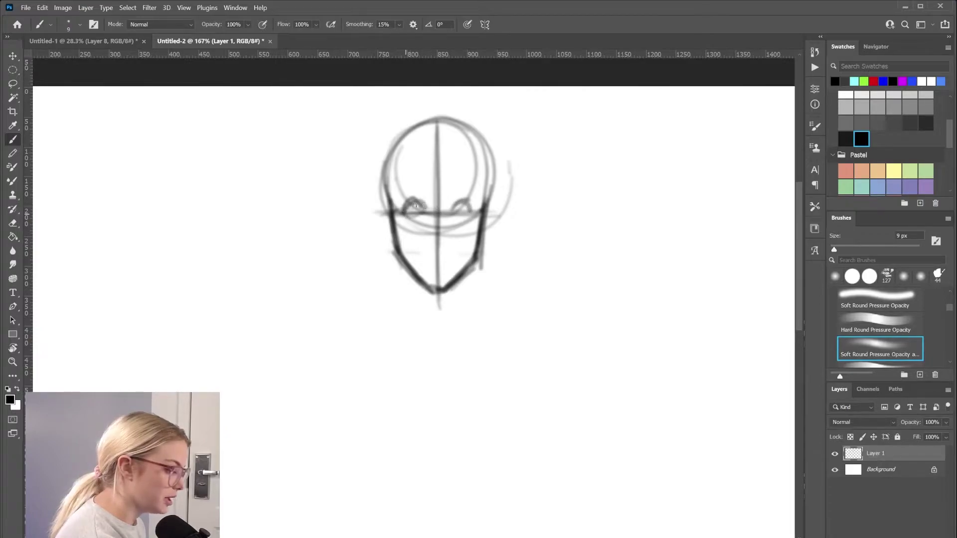
left_click_drag(469, 203, 454, 213)
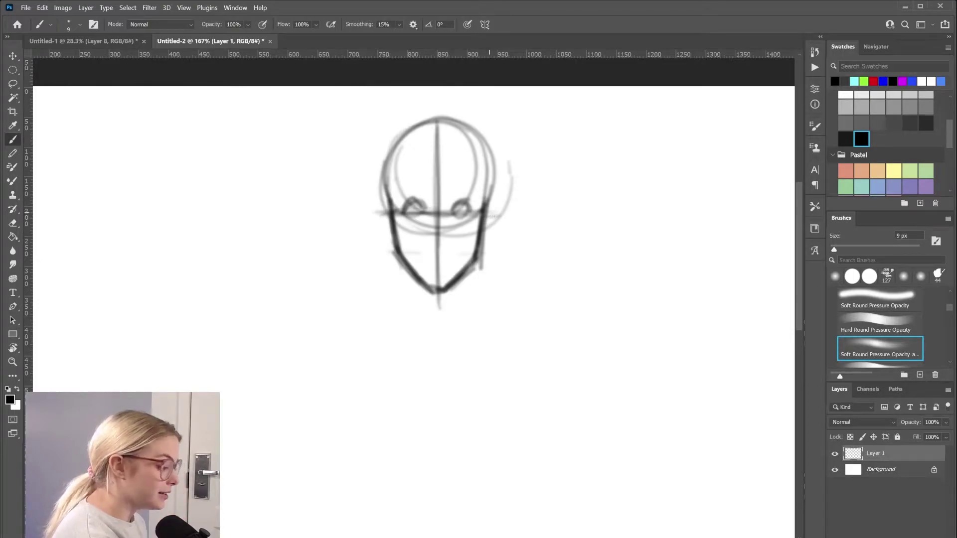
- Draw an ear on each side of the head starting at the eye line, and add a small circular nose on the centre line
mouse_move(487, 207)
left_mouse_down()
mouse_move(497, 215)
mouse_move(484, 236)
mouse_move(492, 203)
mouse_move(485, 237)
left_mouse_up()
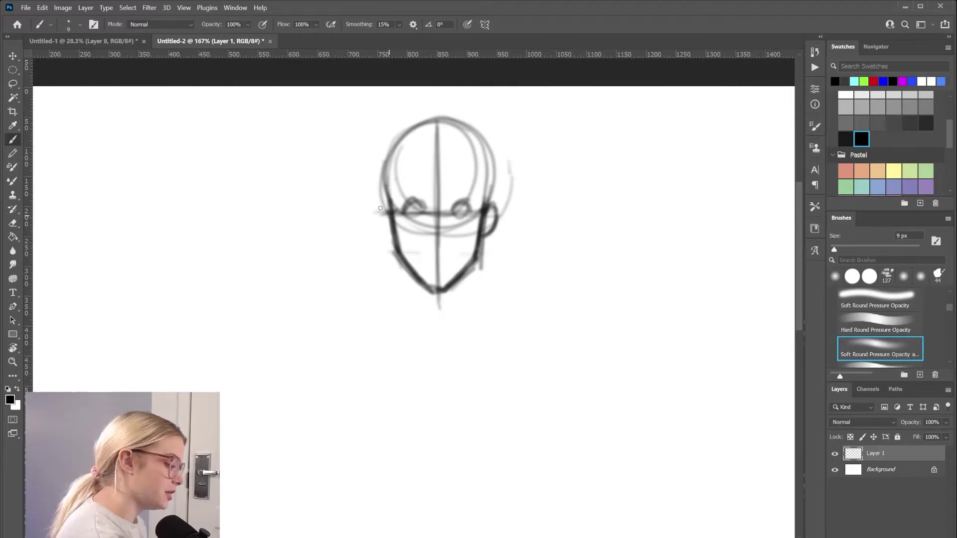
mouse_move(380, 209)
left_mouse_down()
mouse_move(383, 235)
mouse_move(389, 214)
left_mouse_up()
mouse_move(378, 200)
left_mouse_down()
mouse_move(391, 239)
mouse_move(389, 213)
left_mouse_up()
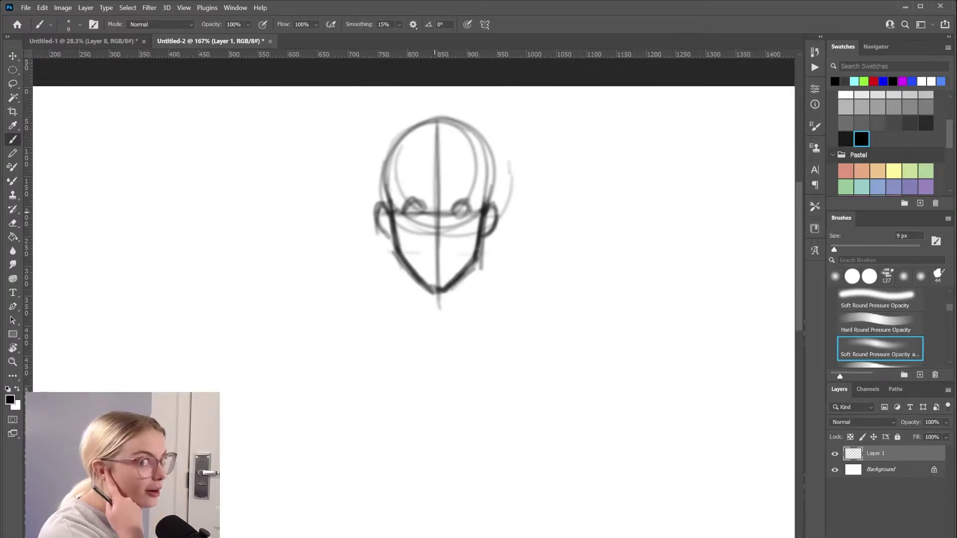
mouse_move(486, 205)
left_mouse_down()
mouse_move(495, 203)
mouse_move(484, 235)
left_mouse_up()
left_click_drag(496, 216, 485, 232)
mouse_move(386, 210)
left_mouse_down()
mouse_move(374, 201)
mouse_move(391, 237)
mouse_move(375, 228)
mouse_move(394, 243)
left_mouse_up()
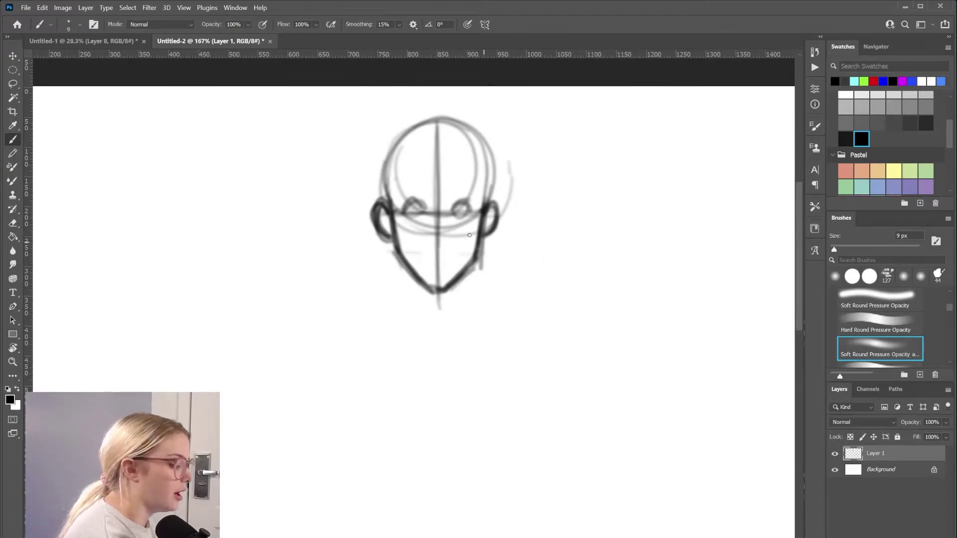
mouse_move(434, 239)
left_mouse_down()
mouse_move(442, 230)
mouse_move(435, 241)
left_mouse_up()
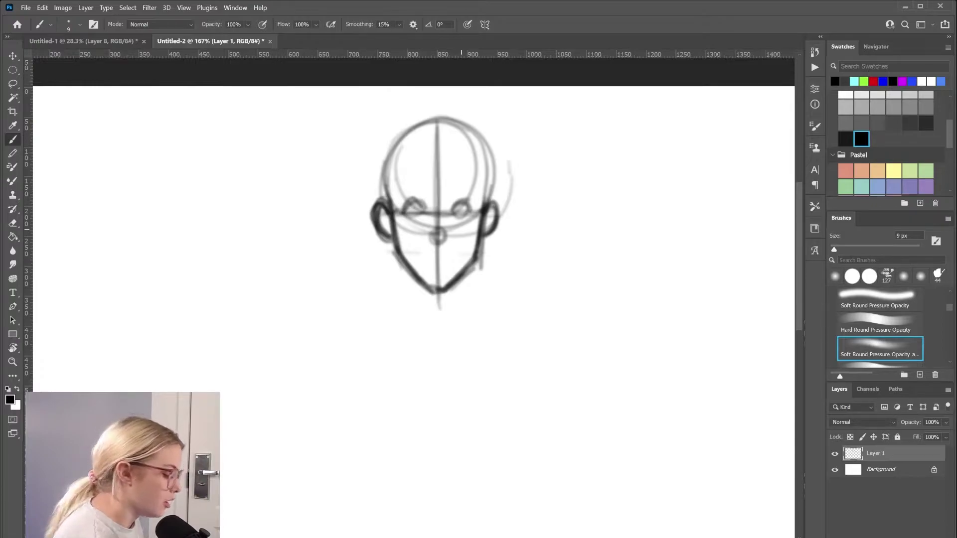
- Sketch a rough example head with crossing guide lines, a circle and jaw lines below left of the main head, and remove it
left_click_drag(334, 346, 339, 444)
left_click_drag(285, 381, 398, 371)
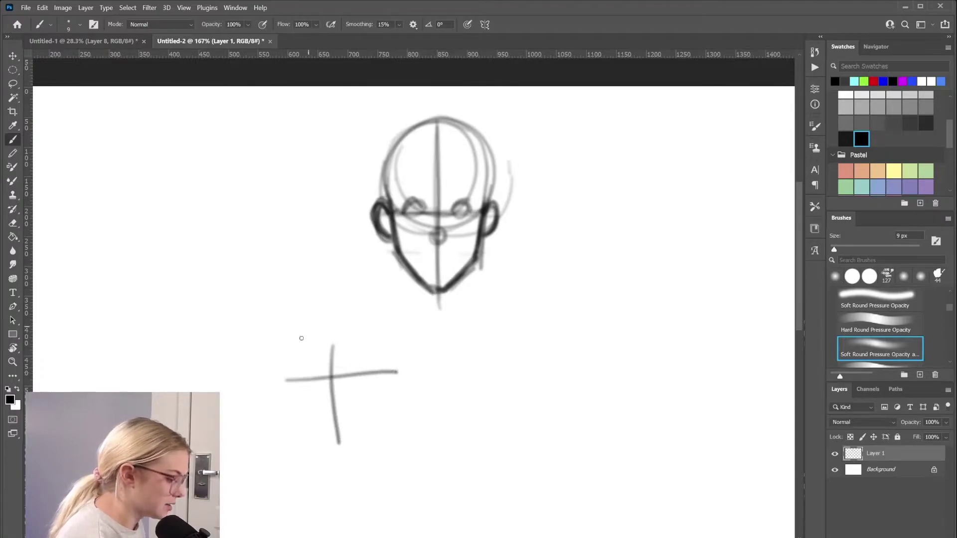
mouse_move(299, 336)
left_mouse_down()
mouse_move(318, 377)
mouse_move(351, 372)
mouse_move(369, 328)
mouse_move(307, 319)
mouse_move(300, 365)
mouse_move(312, 419)
left_mouse_up()
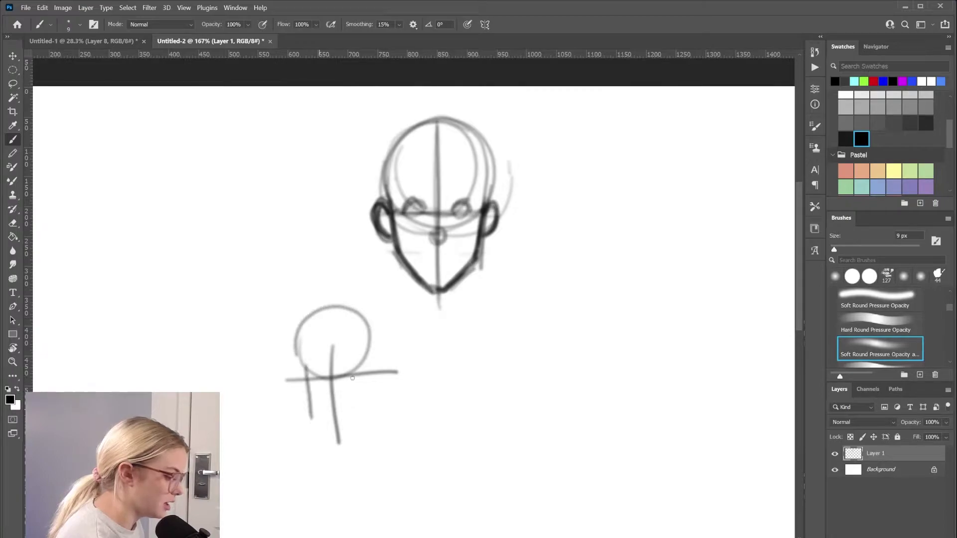
left_click_drag(356, 359, 359, 411)
mouse_move(311, 377)
left_mouse_down()
mouse_move(348, 358)
mouse_move(333, 401)
mouse_move(302, 424)
mouse_move(411, 350)
mouse_move(360, 321)
mouse_move(307, 317)
mouse_move(300, 358)
mouse_move(331, 469)
mouse_move(331, 436)
left_mouse_up()
key("b")
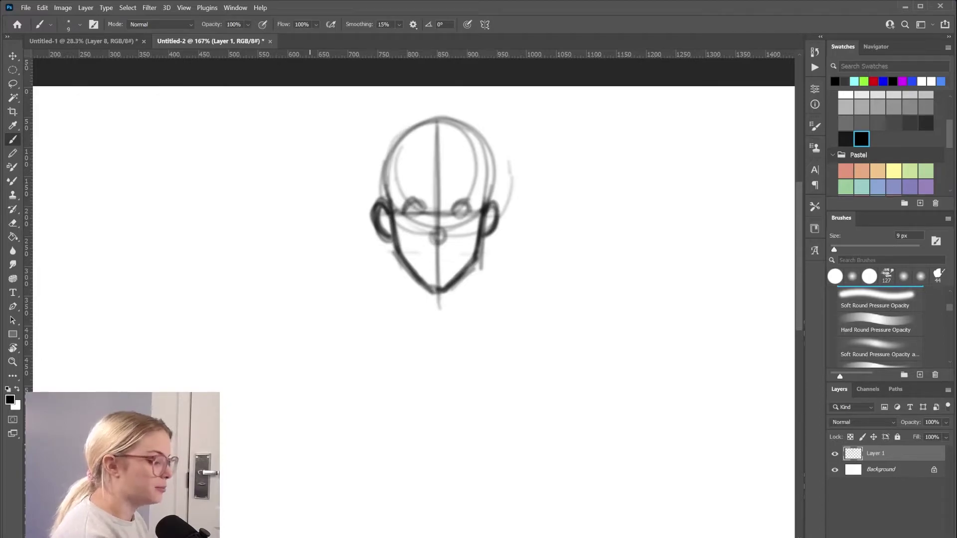
- Sketch a second, smaller head to the right of the first, with a circle, vertical centre line and short angled jaw
mouse_move(678, 203)
left_mouse_down()
mouse_move(598, 214)
mouse_move(663, 161)
mouse_move(603, 252)
left_mouse_up()
left_click_drag(598, 209, 604, 250)
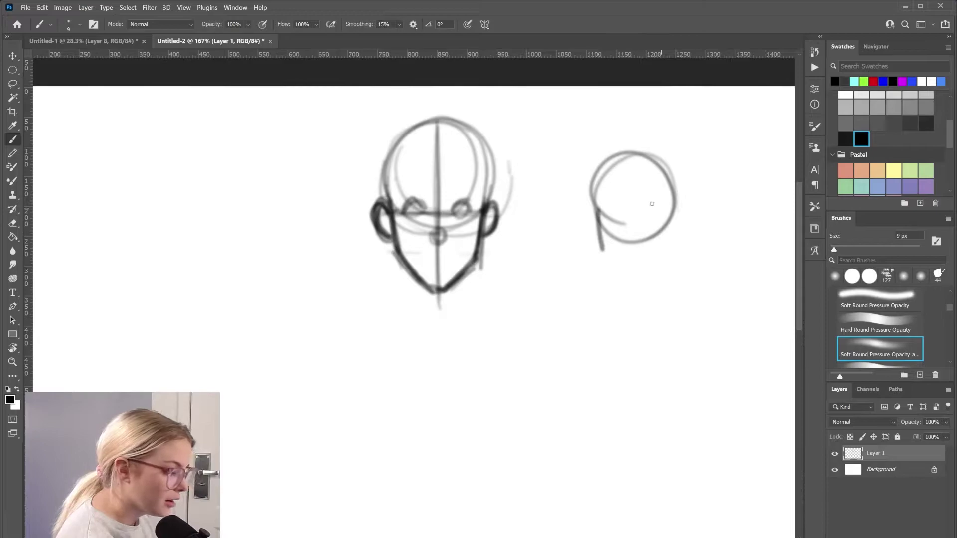
mouse_move(632, 169)
left_mouse_down()
mouse_move(636, 280)
mouse_move(631, 272)
left_mouse_up()
mouse_move(662, 226)
left_mouse_down()
mouse_move(662, 259)
mouse_move(638, 269)
left_mouse_up()
mouse_move(601, 239)
left_mouse_down()
mouse_move(627, 270)
mouse_move(663, 250)
mouse_move(615, 259)
mouse_move(632, 269)
left_mouse_up()
mouse_move(594, 213)
left_mouse_down()
mouse_move(609, 249)
mouse_move(656, 253)
mouse_move(663, 222)
left_mouse_up()
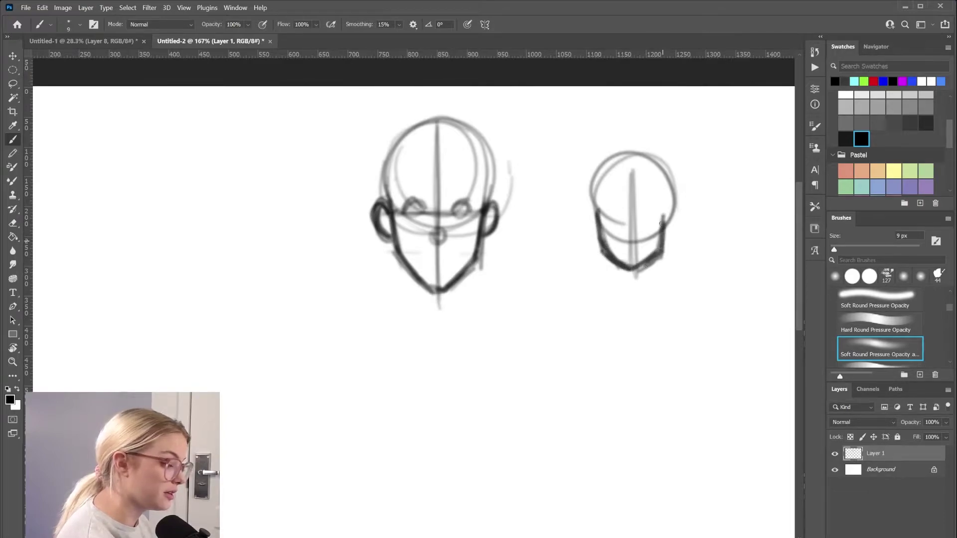
- Add ears on both sides of the smaller head, plus two large oval eyes and a small nose
mouse_move(595, 218)
left_mouse_down()
mouse_move(595, 244)
mouse_move(586, 230)
left_mouse_up()
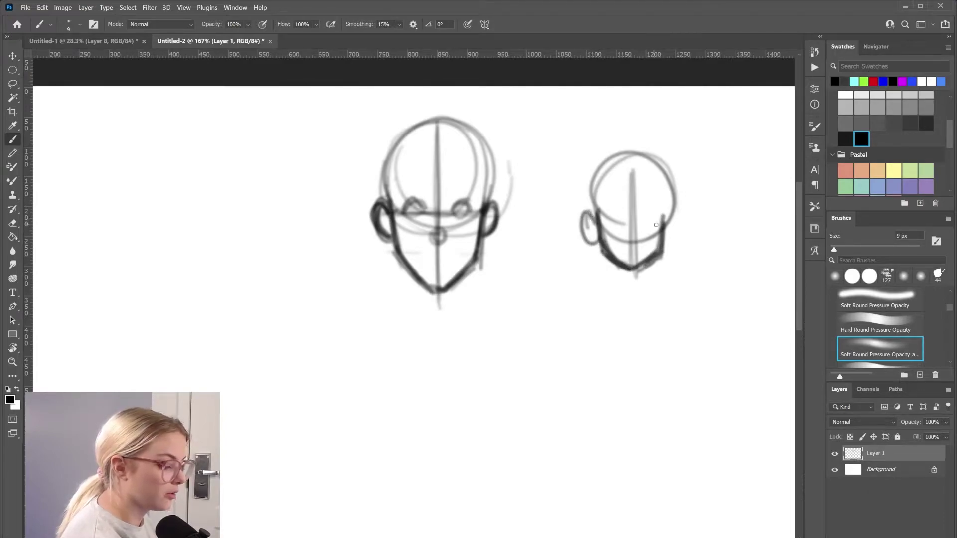
mouse_move(664, 222)
left_mouse_down()
mouse_move(681, 221)
mouse_move(667, 242)
left_mouse_up()
mouse_move(609, 225)
left_mouse_down()
mouse_move(648, 210)
mouse_move(648, 234)
mouse_move(631, 243)
left_mouse_up()
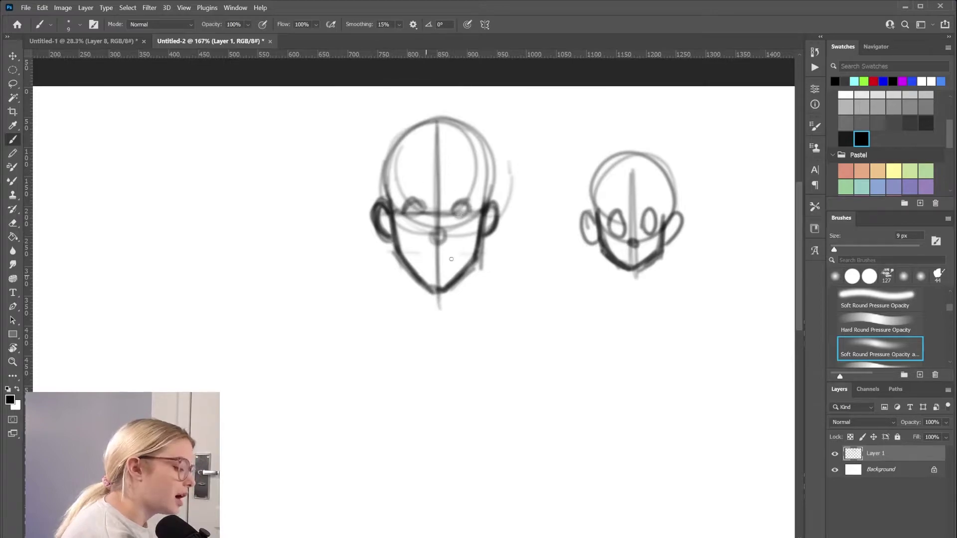
- Draw a horizontal guide through the larger head's nose and darken the nose into a wider shape with nostrils
mouse_move(445, 231)
left_mouse_down()
mouse_move(429, 240)
mouse_move(446, 231)
left_mouse_up()
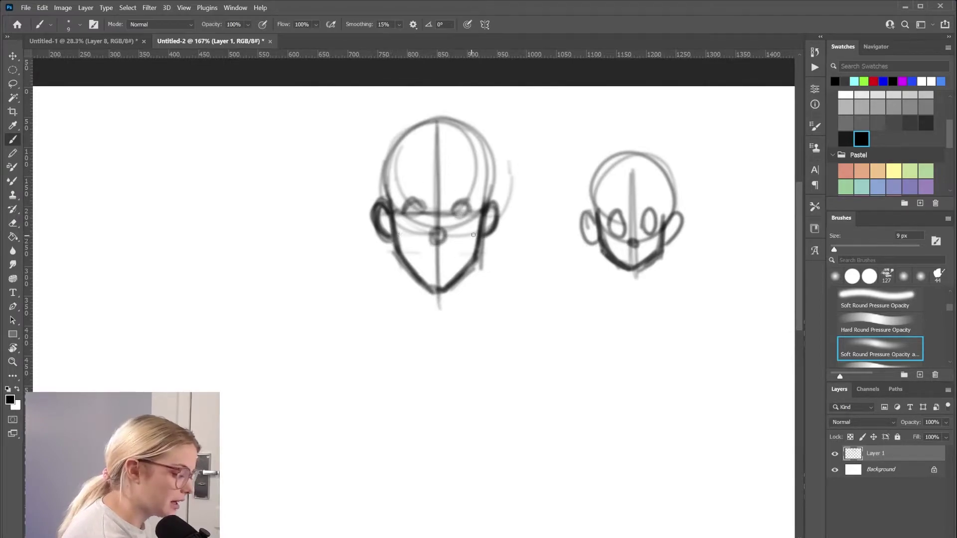
left_click_drag(472, 235, 387, 236)
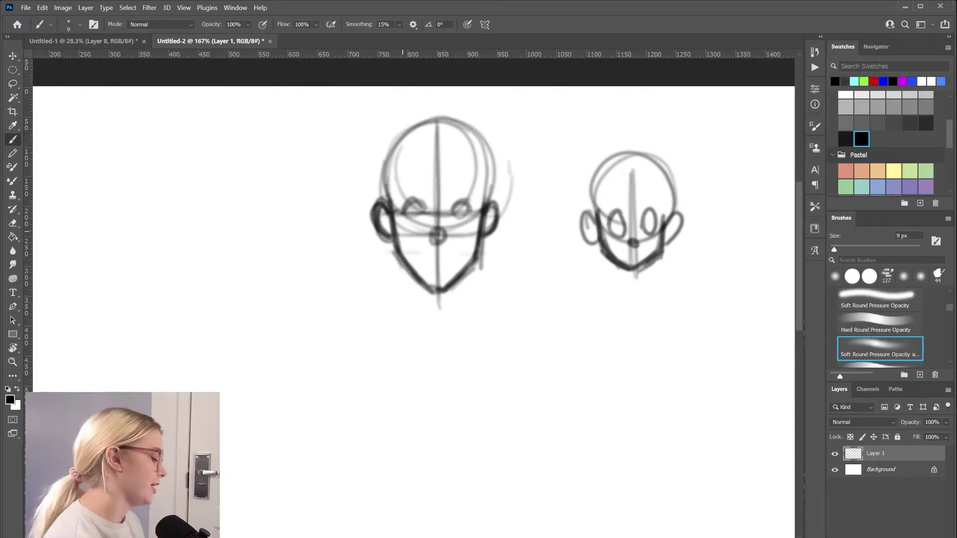
scroll(402, 231, "up", 5)
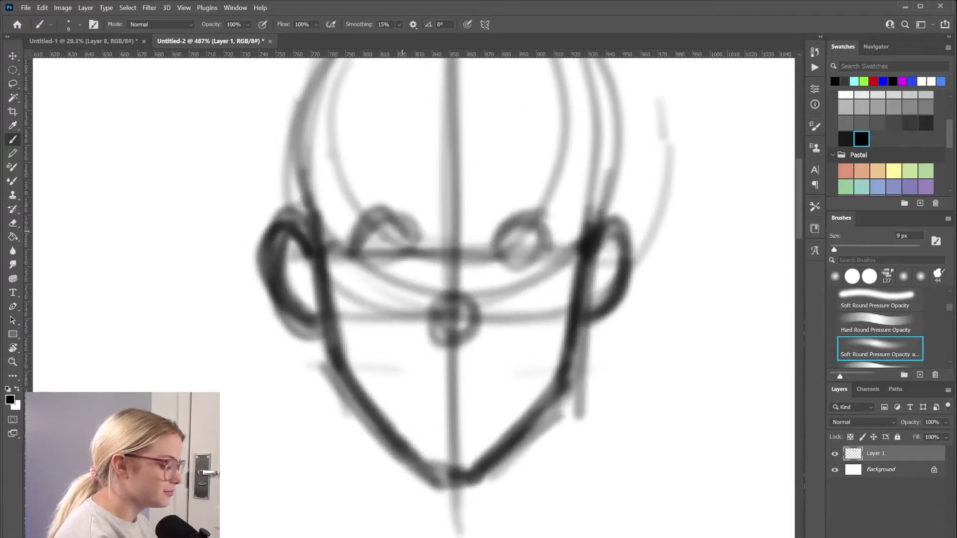
mouse_move(435, 327)
left_mouse_down()
mouse_move(424, 330)
mouse_move(430, 339)
mouse_move(463, 339)
mouse_move(487, 333)
mouse_move(489, 318)
mouse_move(413, 324)
mouse_move(436, 303)
left_mouse_up()
scroll(485, 292, "down", 5)
scroll(485, 291, "down", 3)
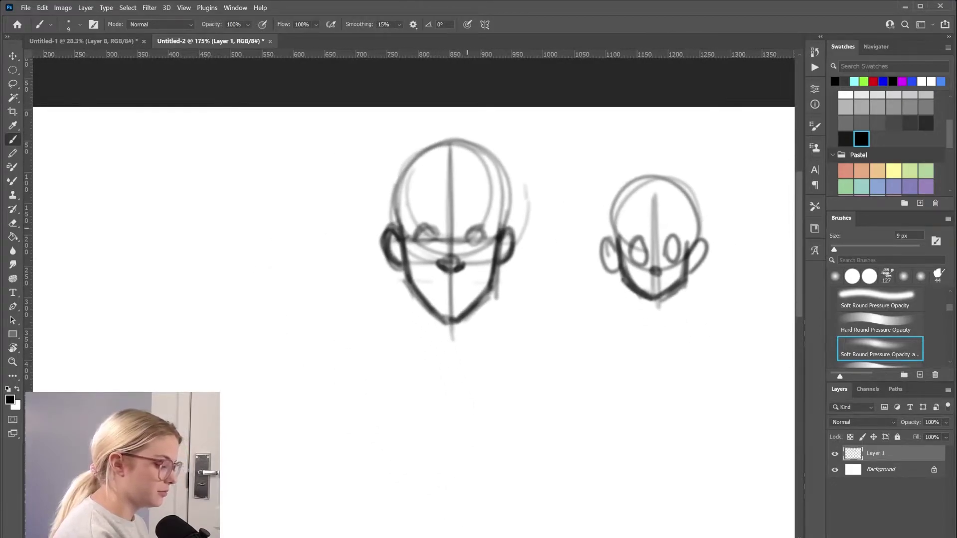
scroll(485, 292, "up", 3)
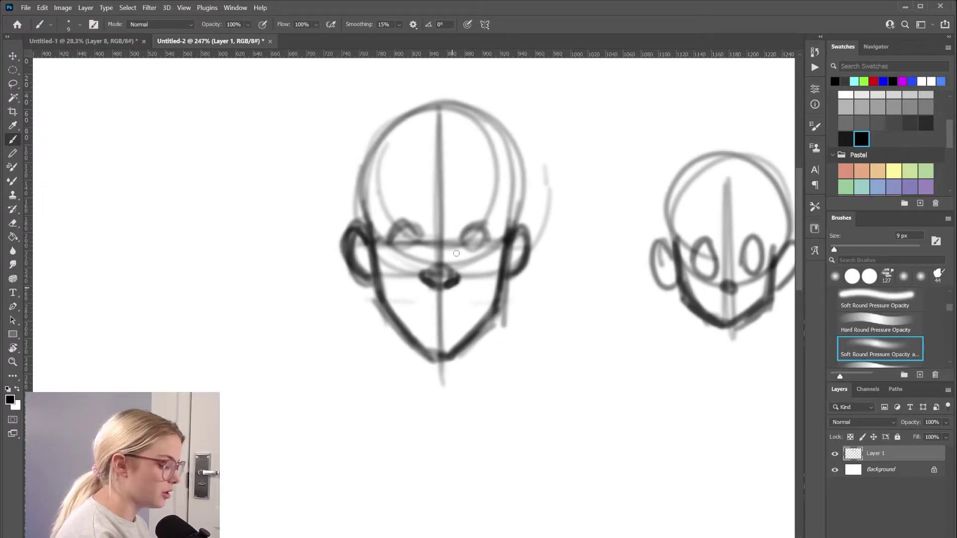
mouse_move(422, 308)
left_mouse_down()
mouse_move(411, 313)
mouse_move(464, 309)
mouse_move(443, 320)
left_mouse_up()
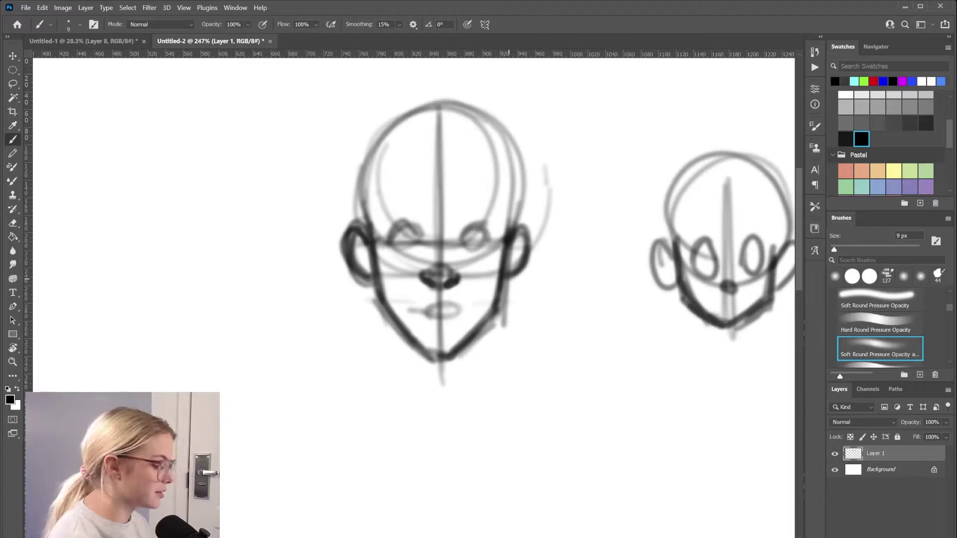
key("ctrl+z")
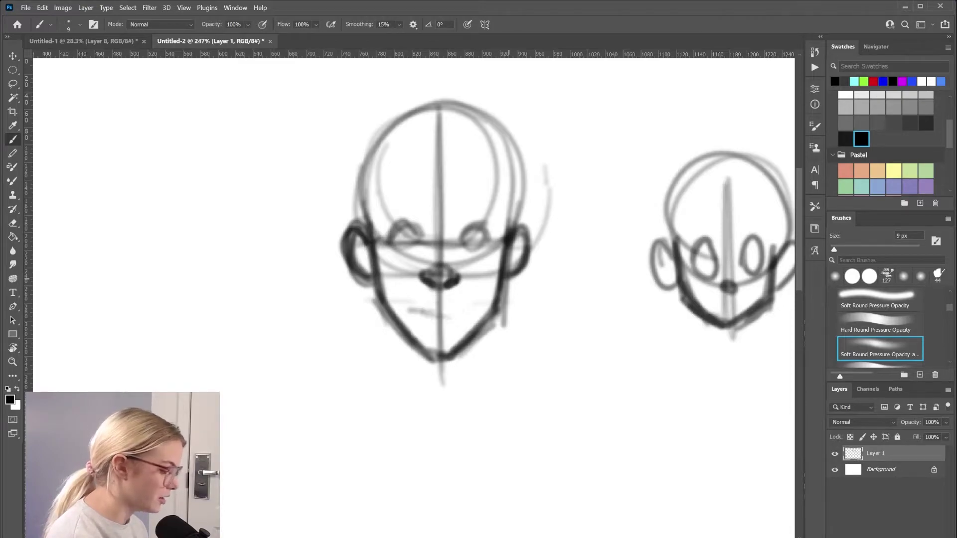
key("ctrl+z")
key("ctrl+z")
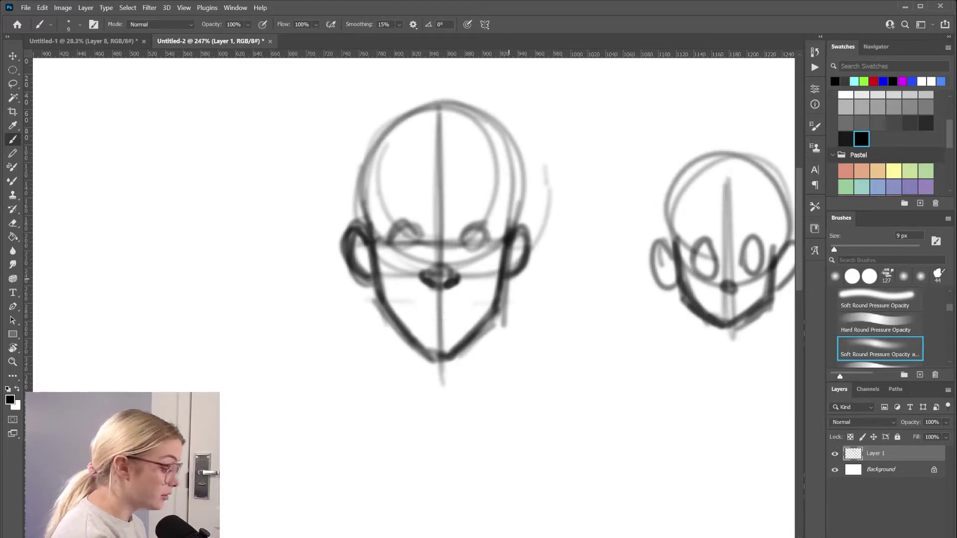
- Draw a slightly curved mouth line between the larger head's nose and chin, with a dark dot at each corner
left_click_drag(417, 310, 459, 308)
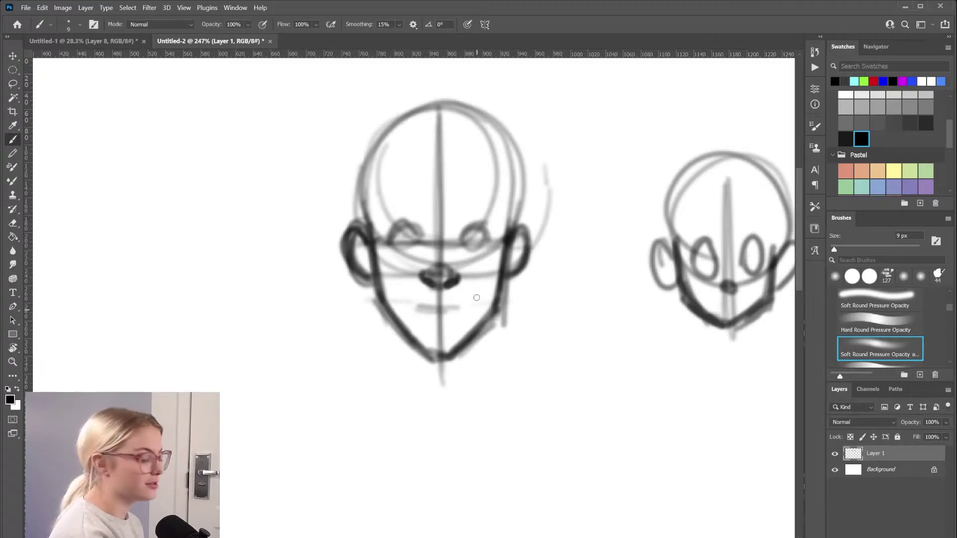
left_click(464, 306)
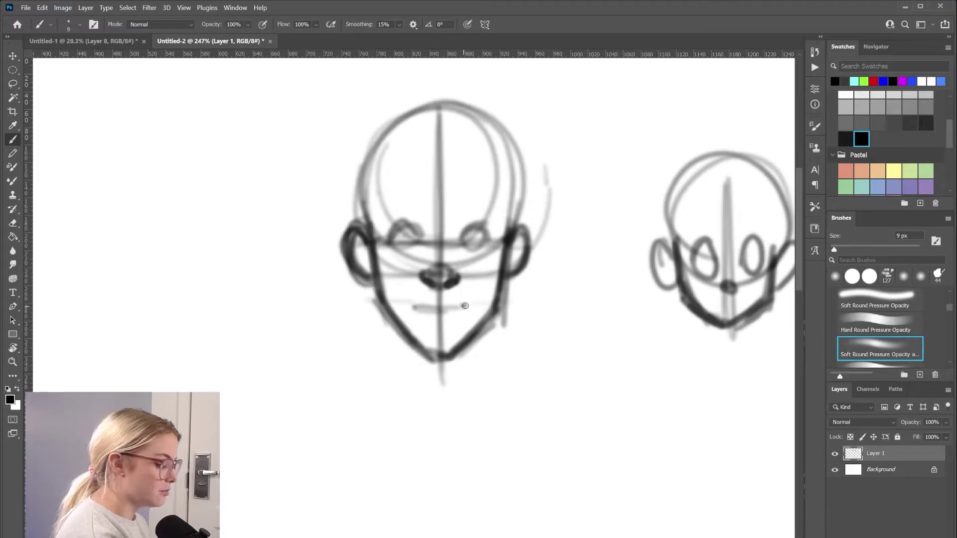
left_click(412, 307)
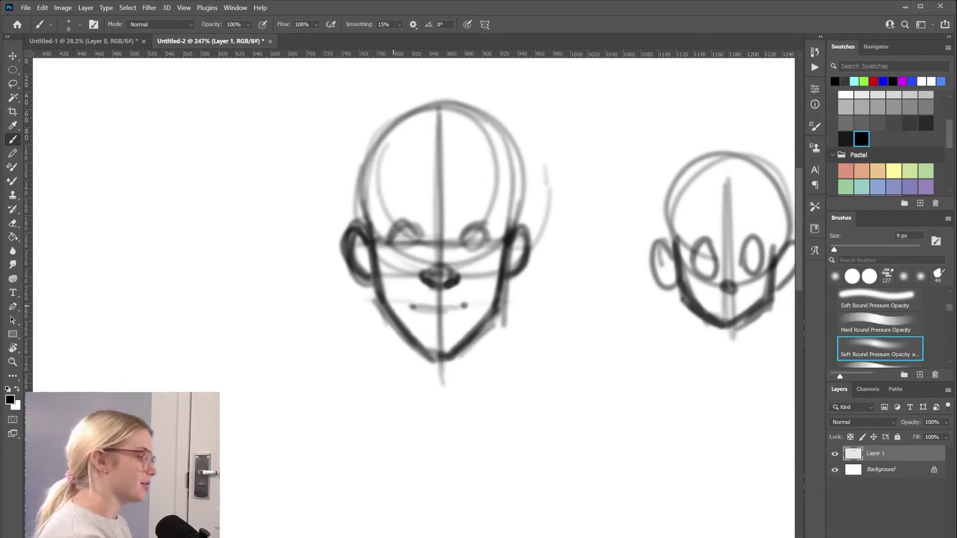
mouse_move(409, 305)
left_mouse_down()
mouse_move(468, 304)
mouse_move(453, 308)
left_mouse_up()
- Darken the upper eyelids of the larger head and add an iris to each eye
mouse_move(462, 229)
left_mouse_down()
mouse_move(489, 226)
mouse_move(491, 240)
left_mouse_up()
mouse_move(391, 234)
left_mouse_down()
mouse_move(413, 224)
mouse_move(425, 239)
mouse_move(403, 241)
left_mouse_up()
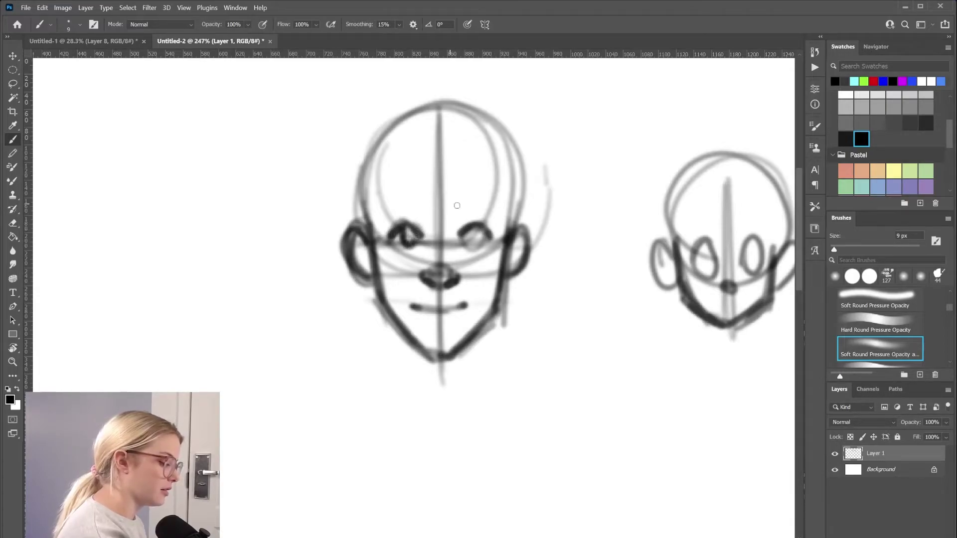
left_click_drag(470, 232, 478, 244)
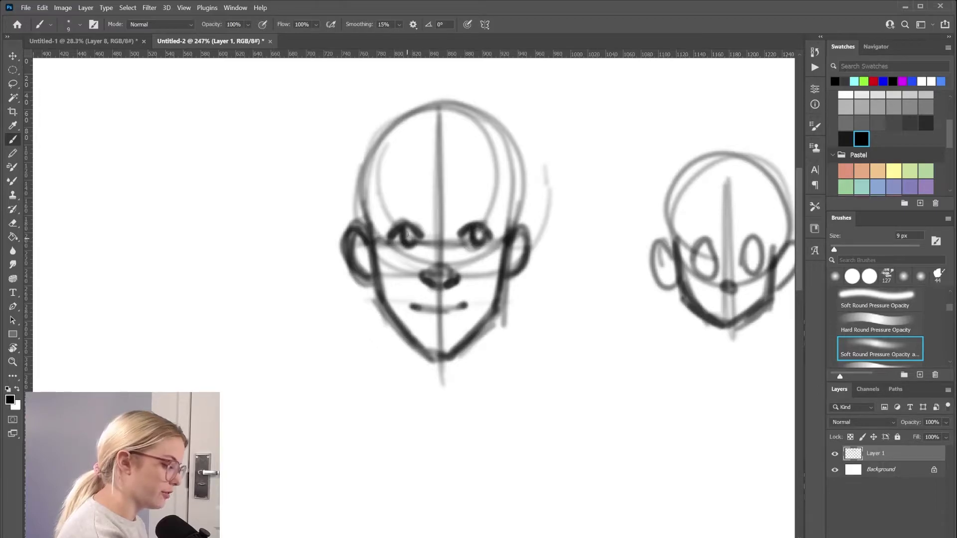
left_click_drag(405, 231, 412, 245)
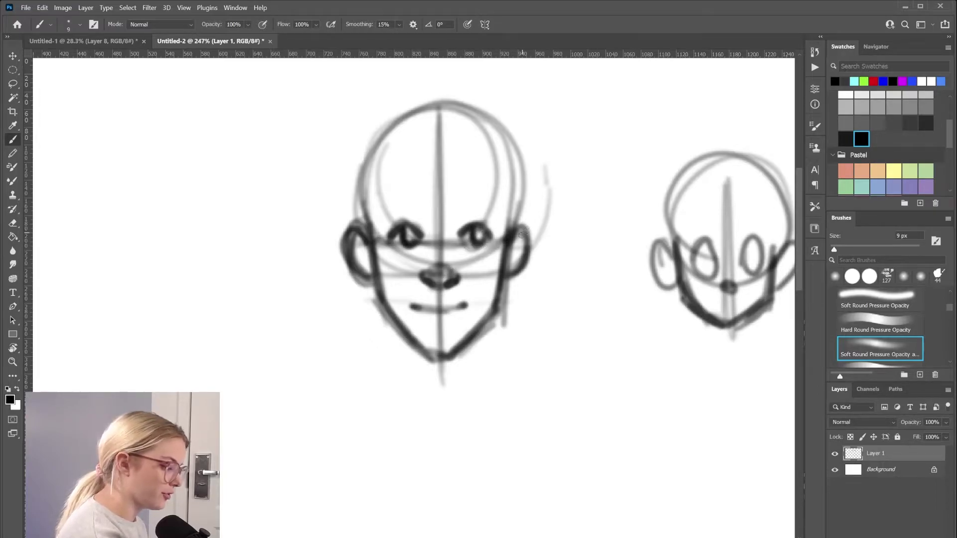
- Darken the outlines of the larger head's ears and erase the stray outer edge of the ear on the viewer's left
mouse_move(513, 227)
left_mouse_down()
mouse_move(532, 269)
mouse_move(503, 283)
left_mouse_up()
left_click_drag(525, 247, 515, 279)
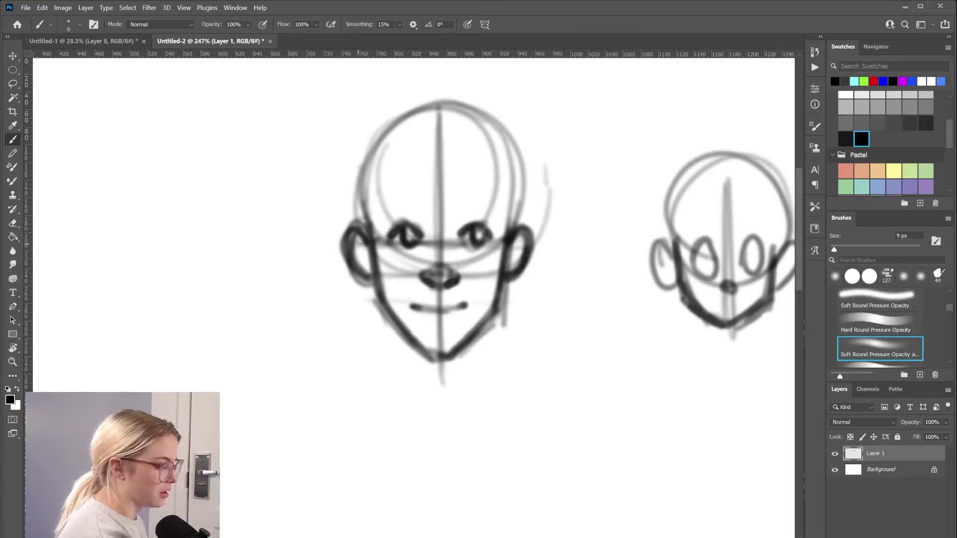
mouse_move(360, 229)
left_mouse_down()
mouse_move(349, 248)
mouse_move(365, 275)
left_mouse_up()
key("e")
mouse_move(342, 228)
left_mouse_down()
mouse_move(334, 255)
mouse_move(342, 282)
left_mouse_up()
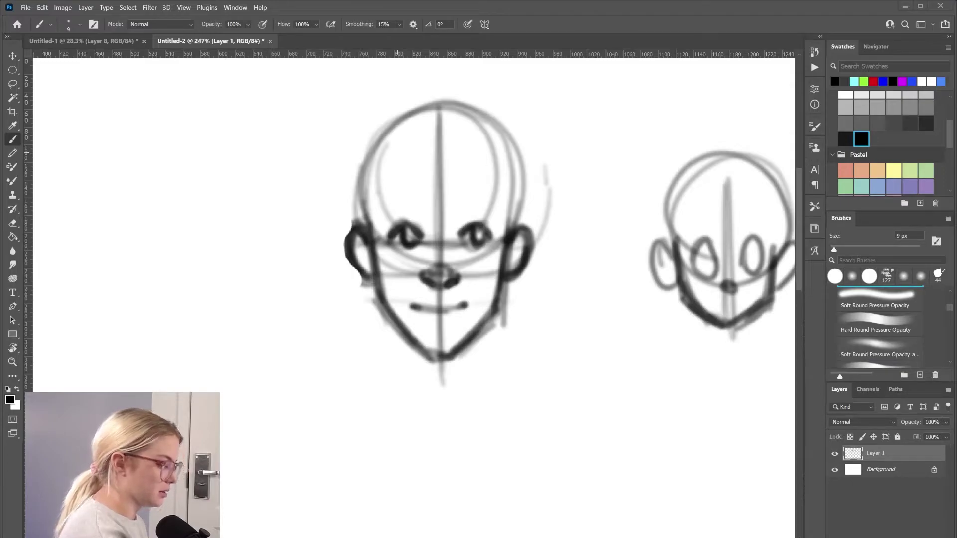
mouse_move(354, 223)
left_mouse_down()
mouse_move(363, 279)
mouse_move(347, 255)
mouse_move(367, 227)
left_mouse_up()
left_click_drag(517, 228, 529, 233)
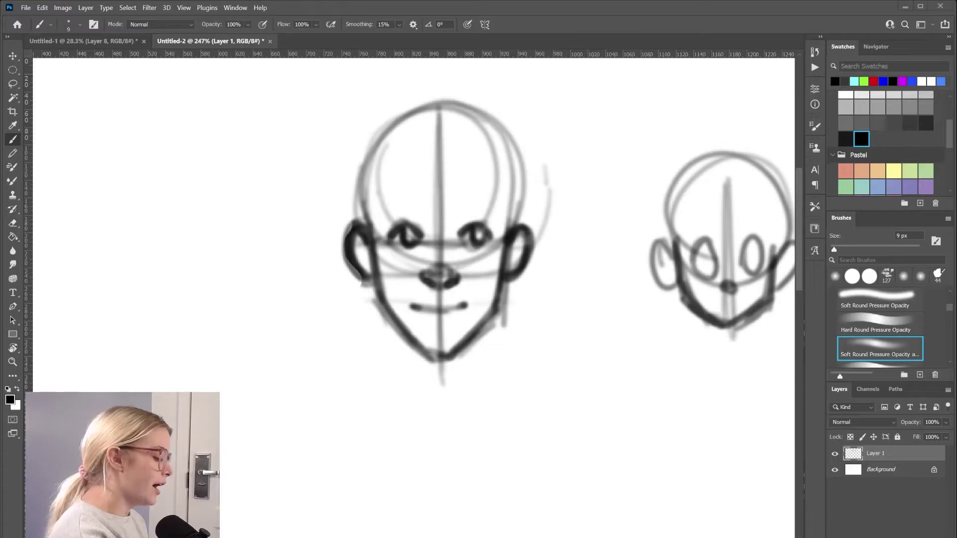
- Try out thin and wide neck lines below the larger head's jaw, and erase the wide ones with the stray jaw marks
left_click_drag(403, 367, 398, 324)
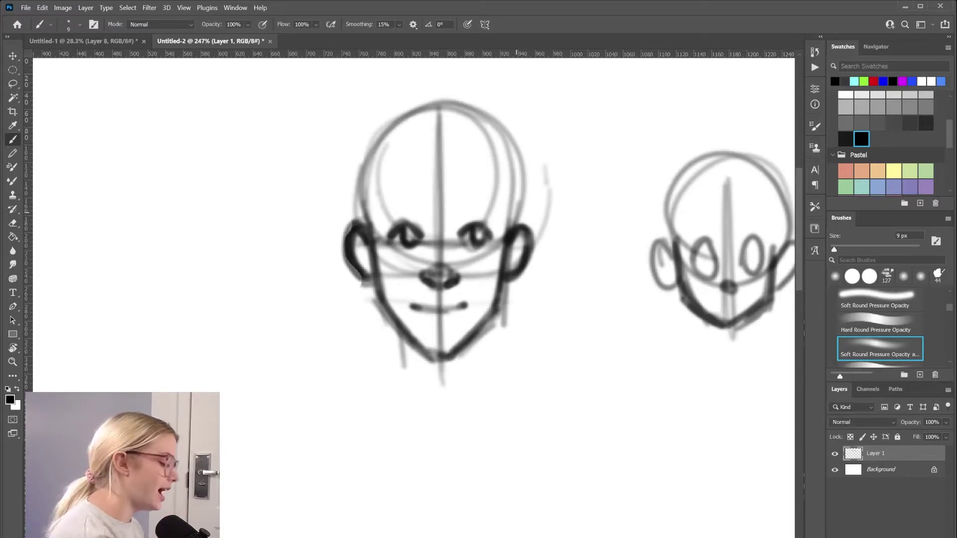
left_click_drag(383, 302, 382, 388)
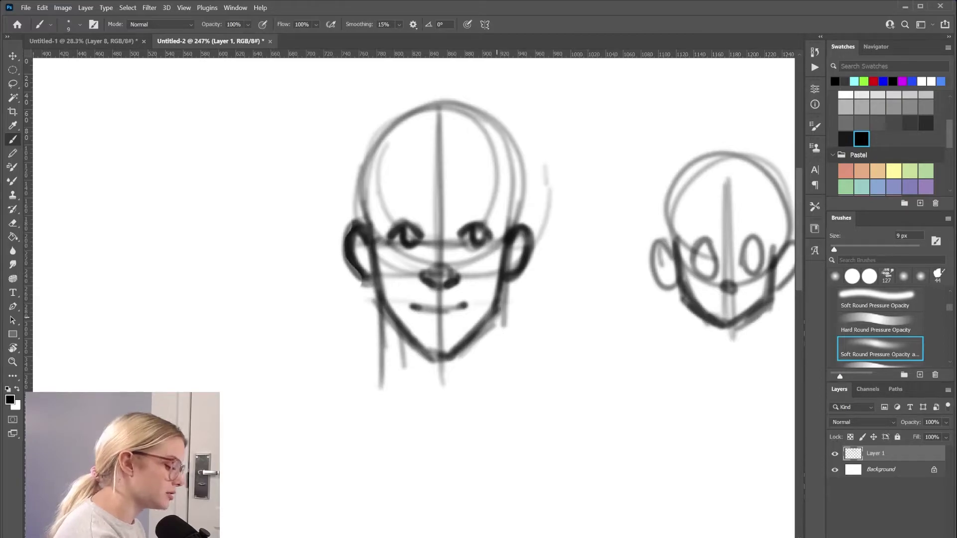
mouse_move(495, 308)
left_mouse_down()
mouse_move(496, 387)
mouse_move(491, 366)
mouse_move(513, 316)
mouse_move(462, 377)
left_mouse_up()
mouse_move(374, 329)
left_mouse_down()
mouse_move(375, 314)
mouse_move(380, 419)
left_mouse_up()
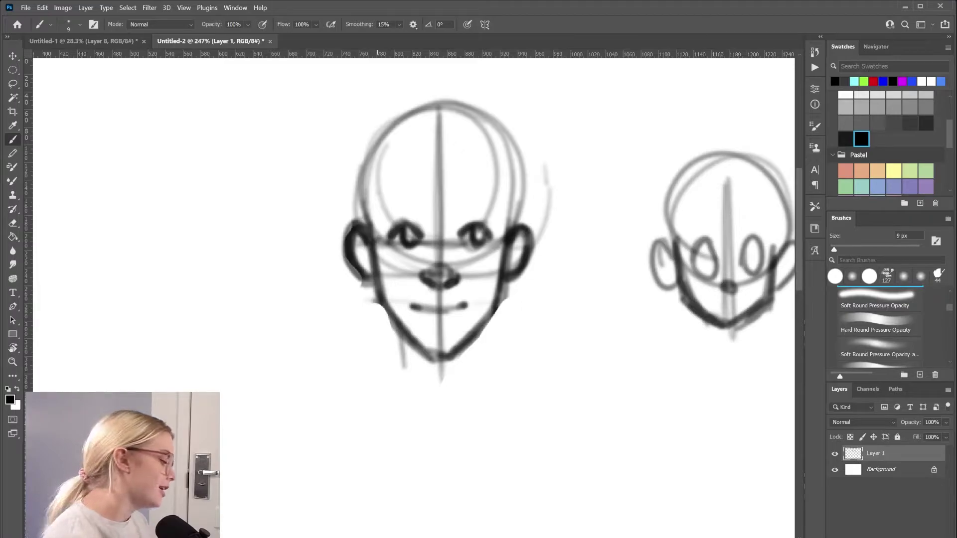
- Draw both sides of the neck down from the middle of the jaw, curving them outward at the base
left_click_drag(392, 323, 393, 381)
left_click_drag(485, 329, 486, 389)
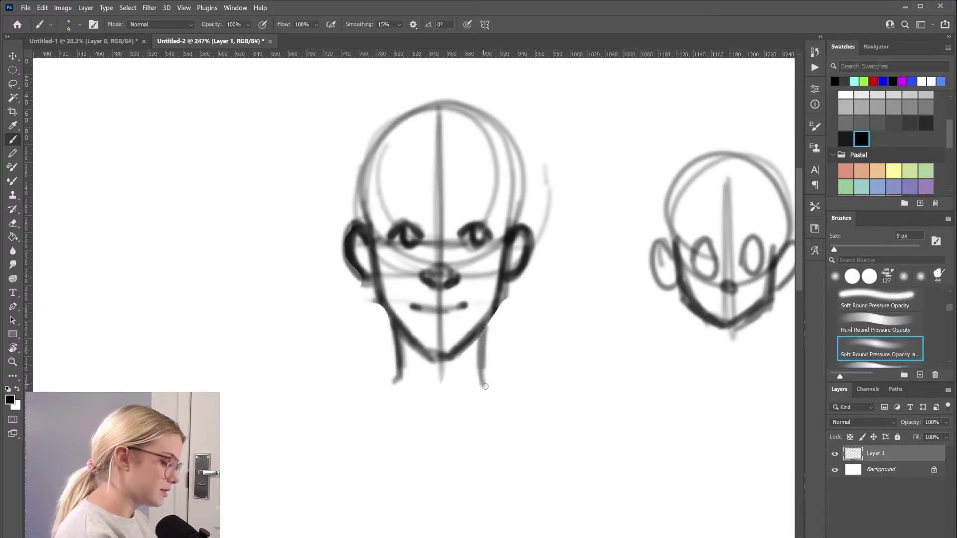
left_click_drag(477, 320, 487, 392)
mouse_move(397, 324)
left_mouse_down()
mouse_move(402, 371)
mouse_move(385, 384)
left_mouse_up()
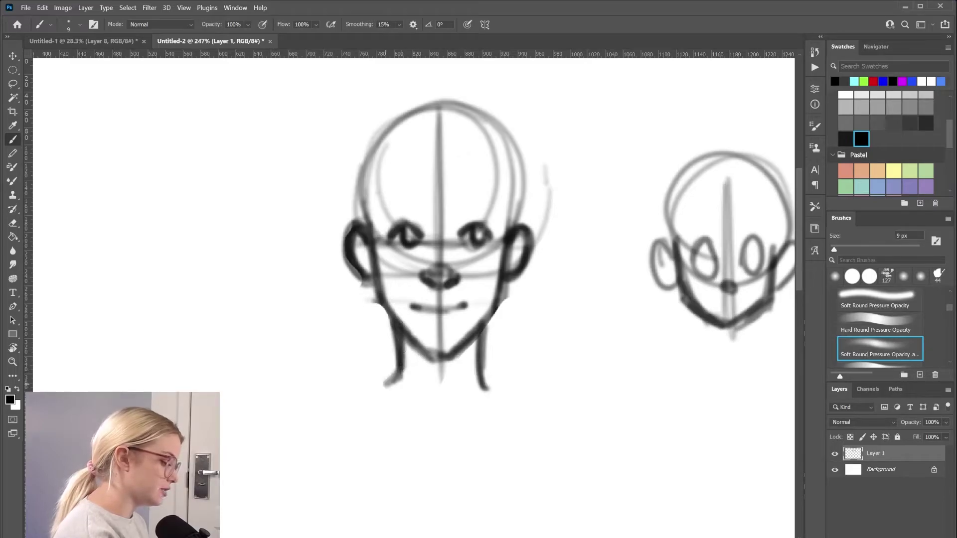
left_click_drag(480, 328, 497, 389)
left_click_drag(405, 371, 371, 387)
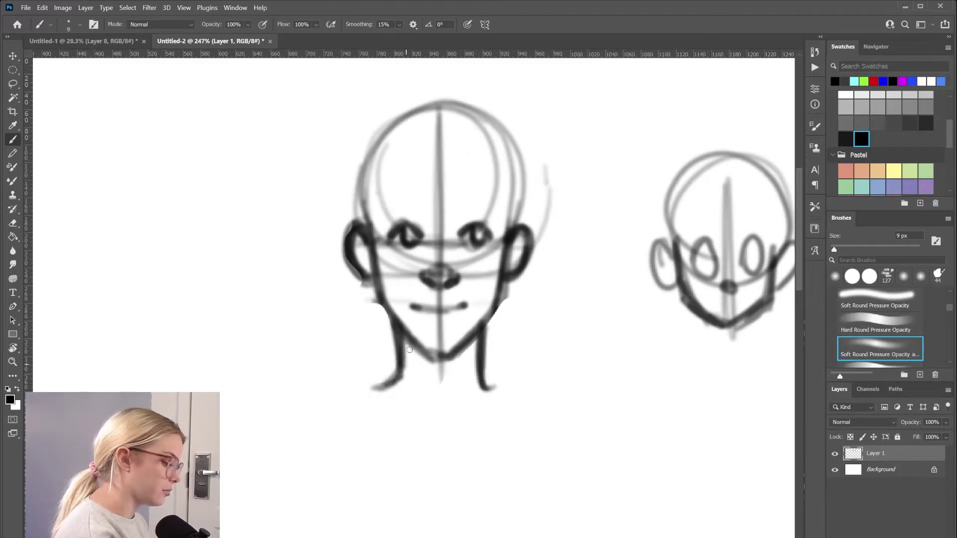
- Redraw the jaw edges where they meet the neck and erase the rough marks beside the neck line
left_click_drag(380, 306, 394, 322)
mouse_move(502, 299)
left_mouse_down()
mouse_move(485, 324)
mouse_move(479, 376)
left_mouse_up()
left_click_drag(402, 331, 405, 377)
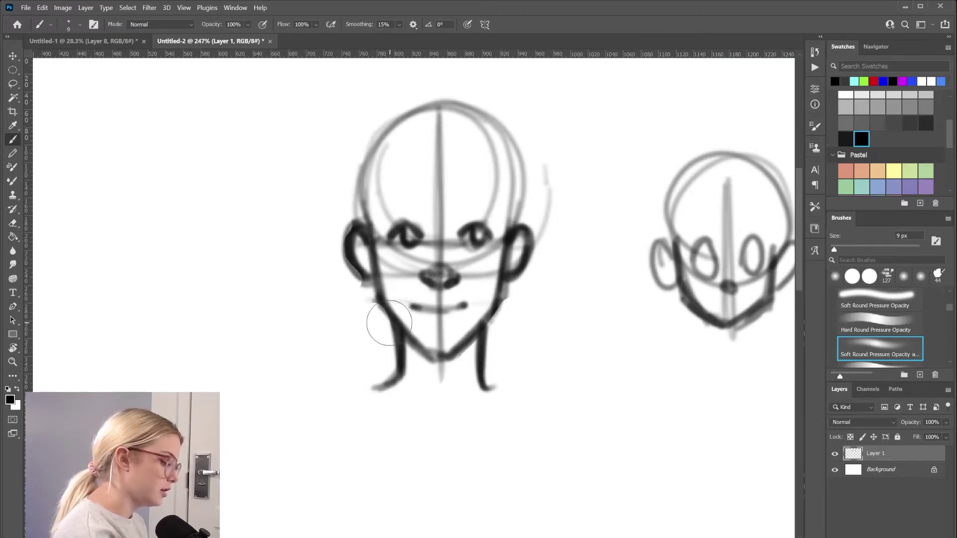
left_click_drag(389, 346, 391, 369)
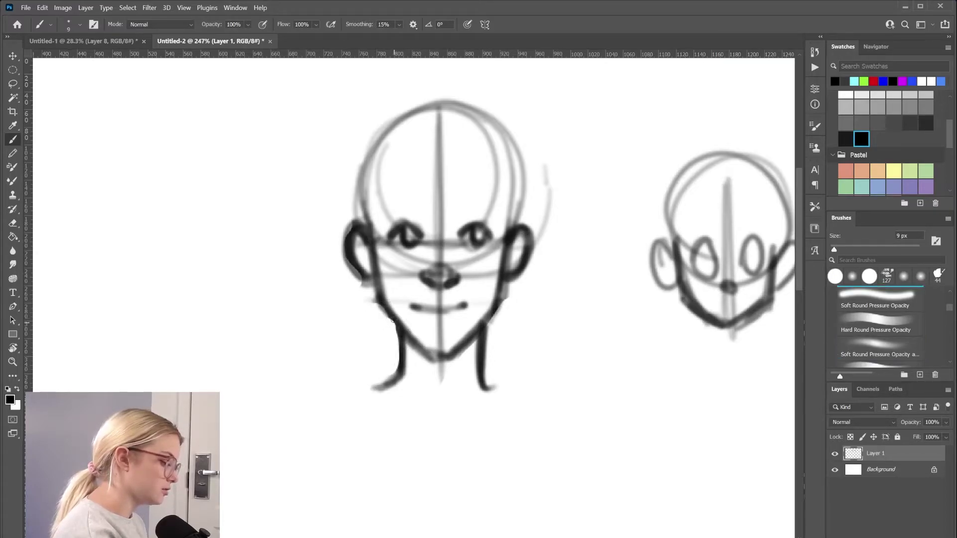
left_click_drag(395, 321, 399, 375)
left_click_drag(383, 308, 404, 332)
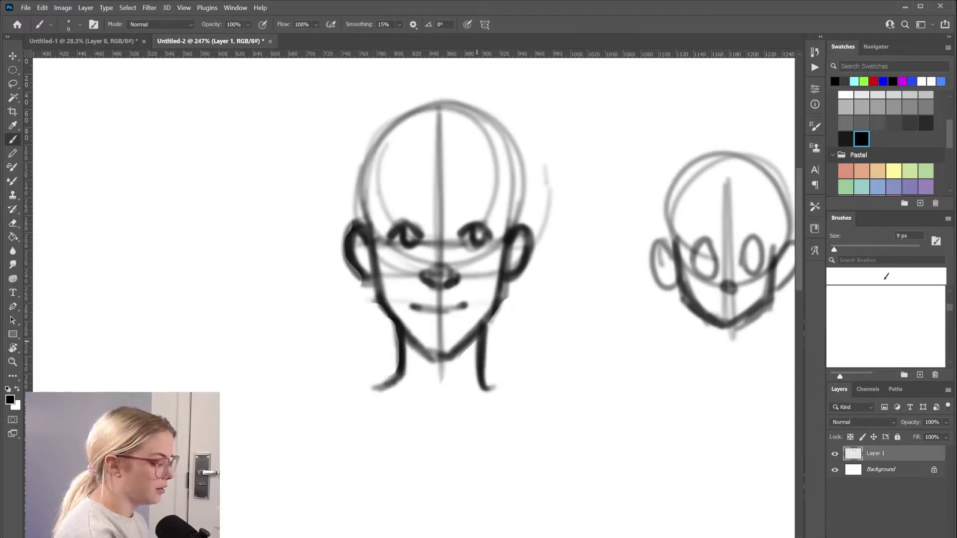
- Extend sloping shoulder lines from both sides of the neck base and sketch a light V for the neck muscles under the chin
mouse_move(485, 333)
left_mouse_down()
mouse_move(494, 386)
mouse_move(508, 387)
mouse_move(486, 377)
mouse_move(521, 393)
left_mouse_up()
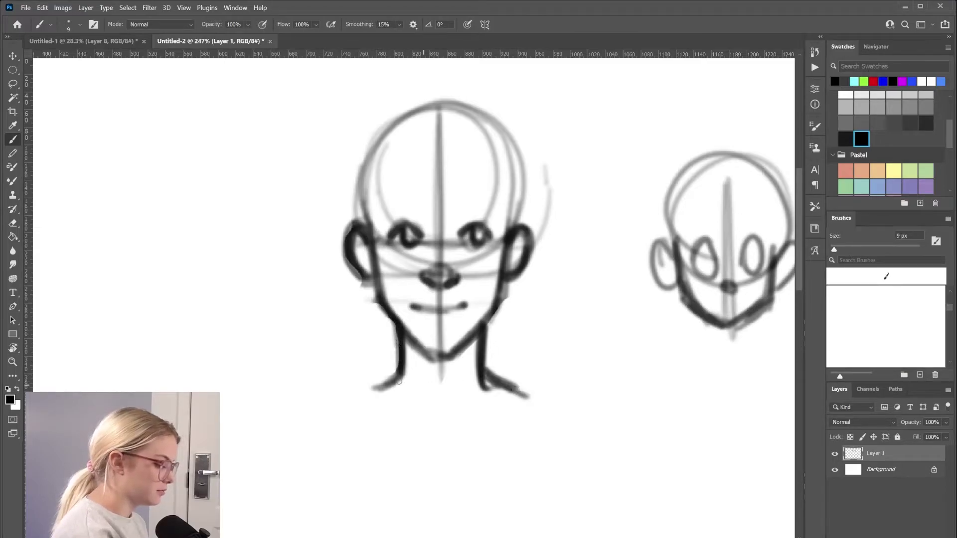
left_click_drag(399, 371, 336, 397)
left_click_drag(410, 344, 441, 411)
left_click_drag(472, 332, 436, 413)
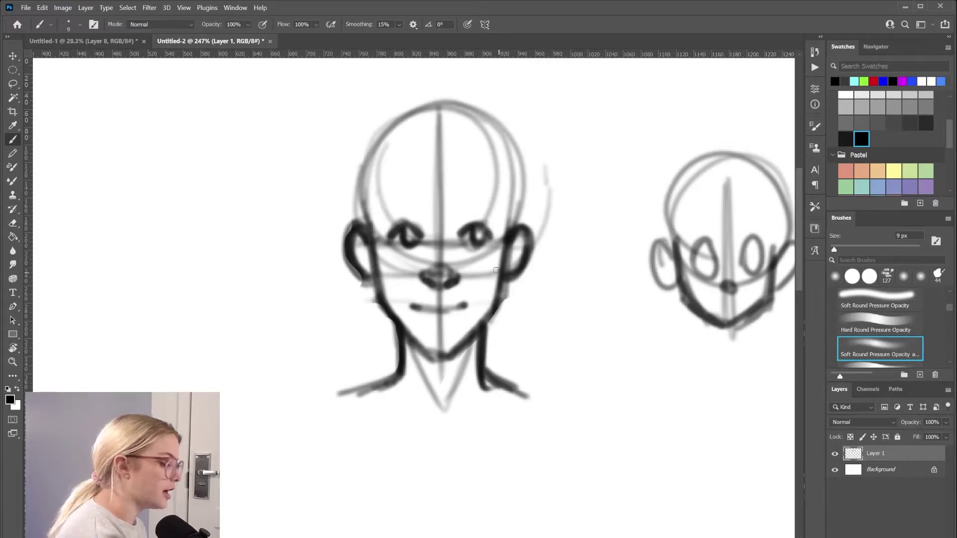
- Sketch an oval cheek under each eye of the larger head and colour both with red blush
mouse_move(485, 253)
left_mouse_down()
mouse_move(470, 267)
mouse_move(486, 252)
left_mouse_up()
left_click_drag(394, 255, 413, 262)
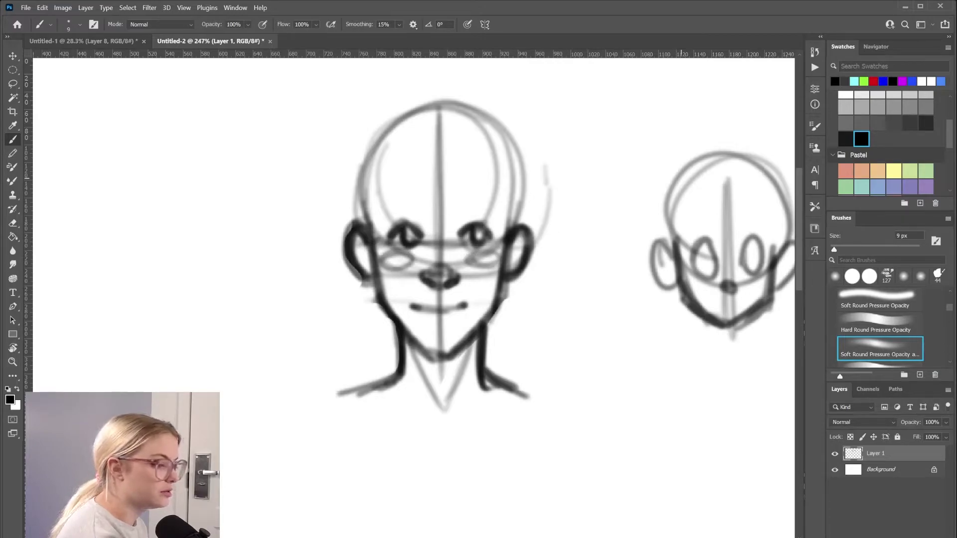
scroll(882, 139, "up", 3)
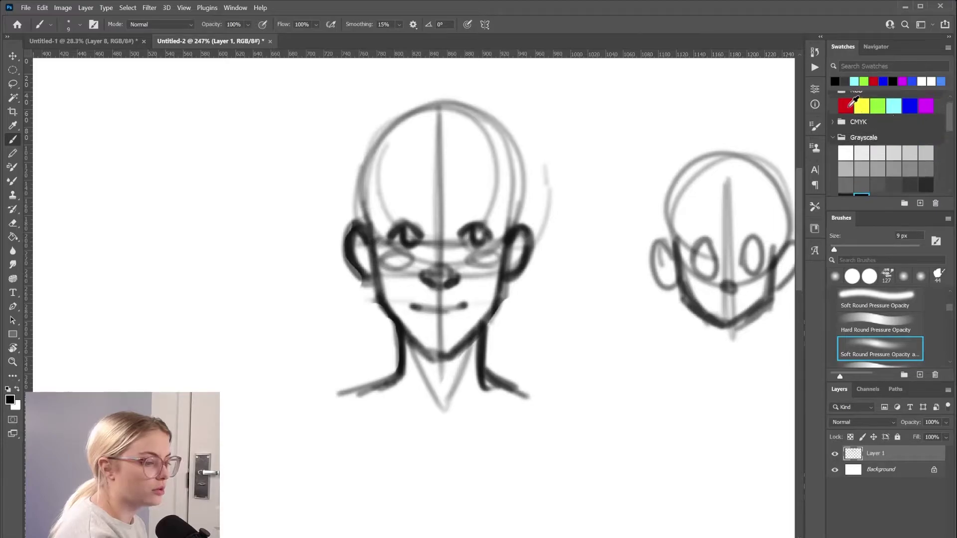
left_click(845, 106)
mouse_move(483, 254)
left_mouse_down()
mouse_move(474, 256)
mouse_move(496, 260)
left_mouse_up()
left_click_drag(388, 254, 411, 263)
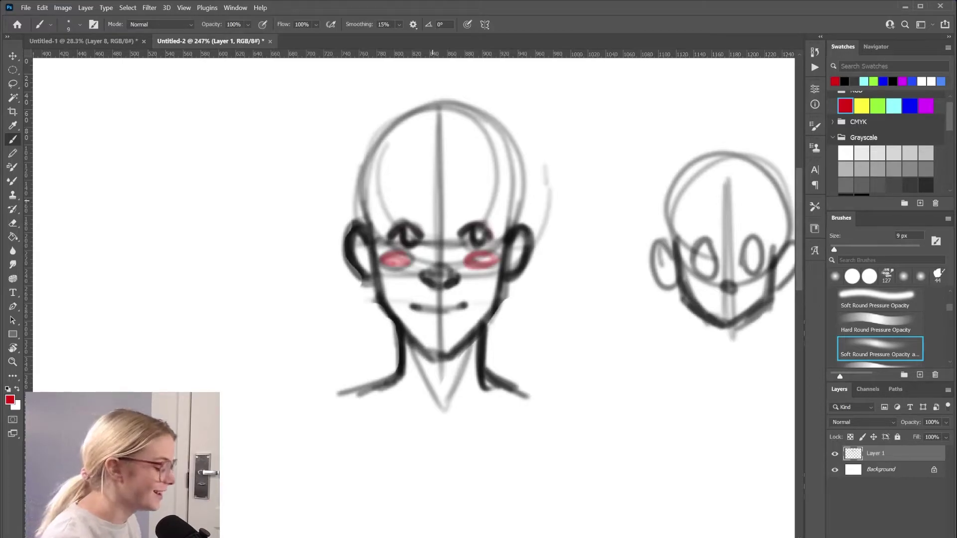
- Change the brush colour to light blue
key("ctrl+0")
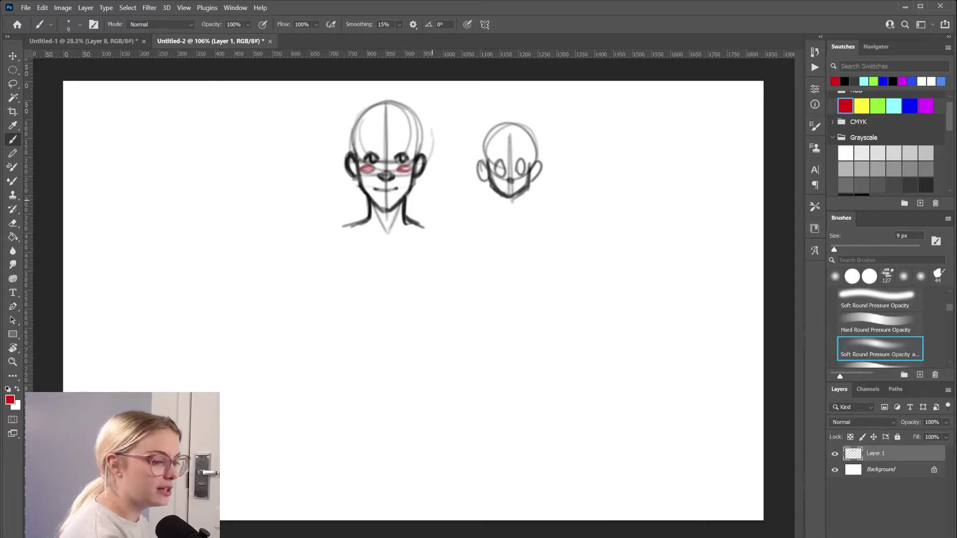
left_click(909, 106)
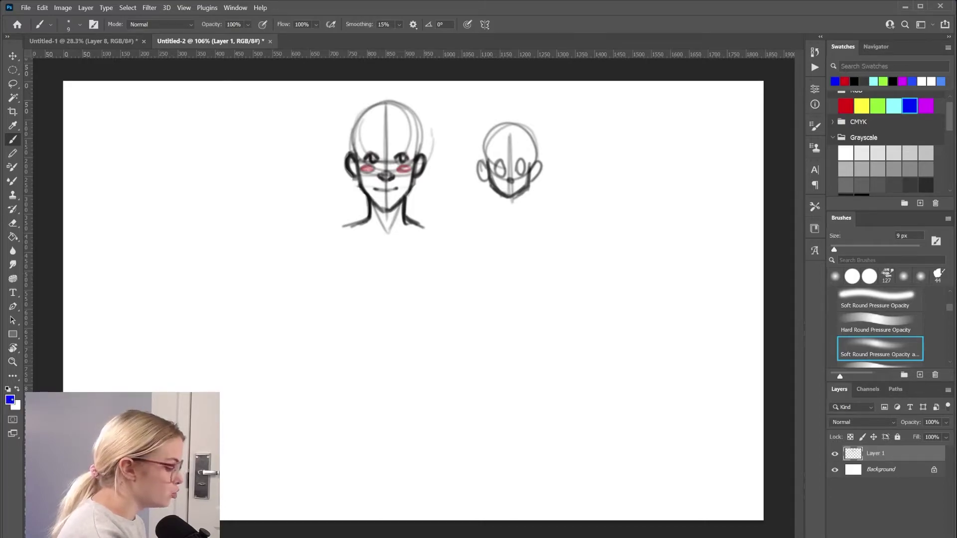
key("i")
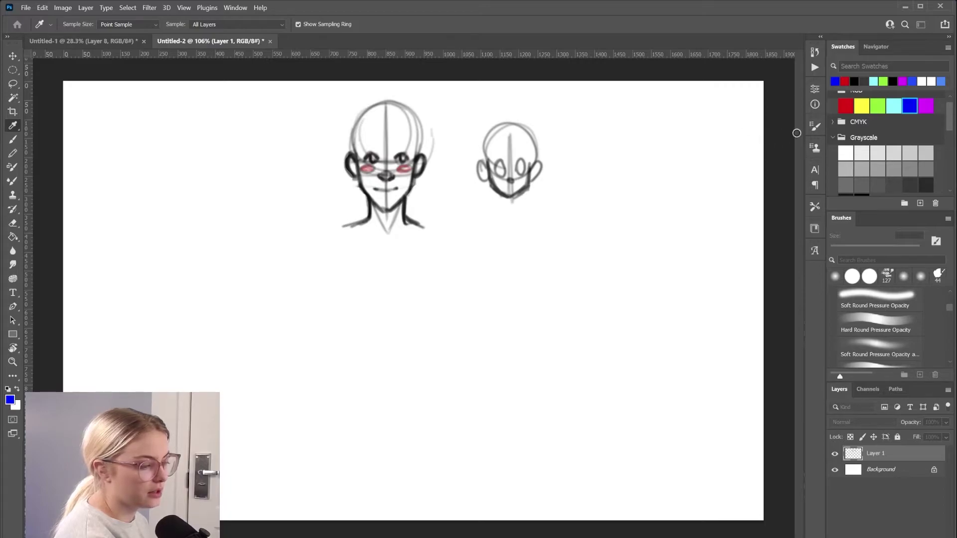
key("Return")
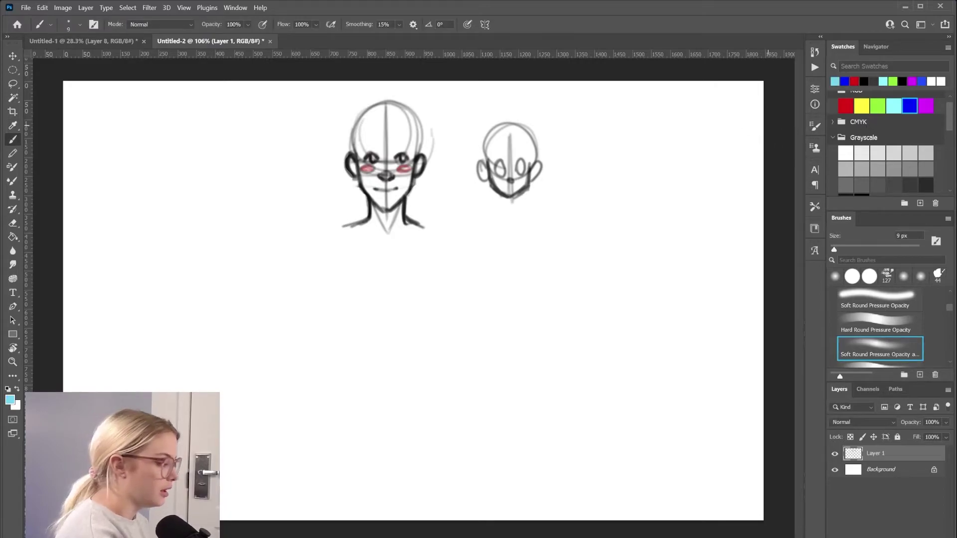
- Sketch a wide light-blue oval for the side-view cranium in the empty area beside the larger front-view head
scroll(414, 250, "up", 5)
left_click_drag(448, 224, 674, 324)
scroll(419, 218, "up", 2)
scroll(529, 225, "up", 3)
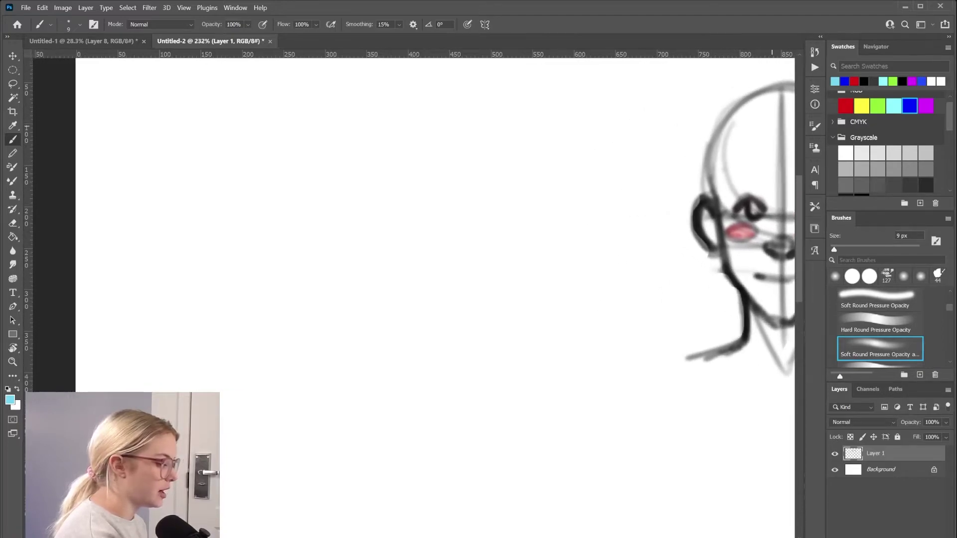
mouse_move(326, 124)
left_mouse_down()
mouse_move(477, 148)
mouse_move(394, 247)
mouse_move(344, 115)
left_mouse_up()
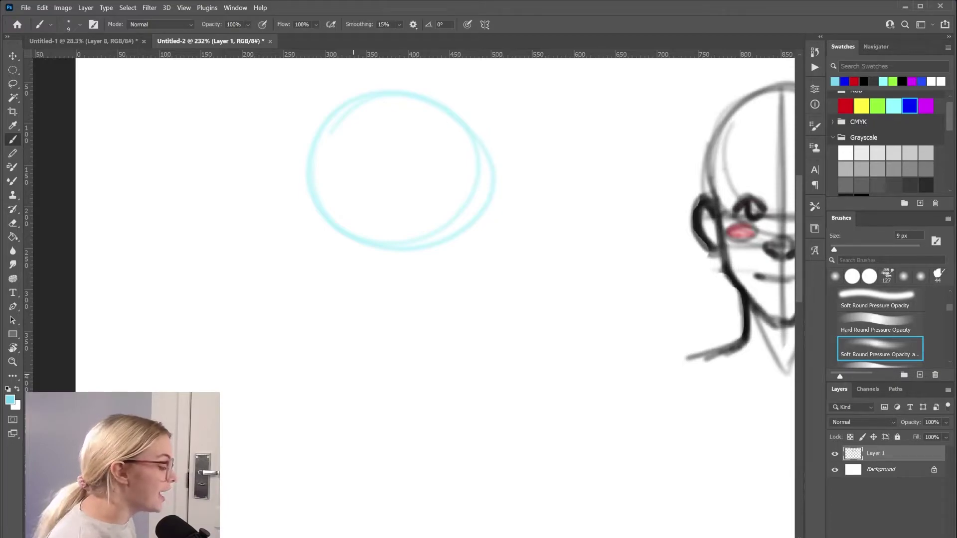
left_click_drag(440, 234, 477, 162)
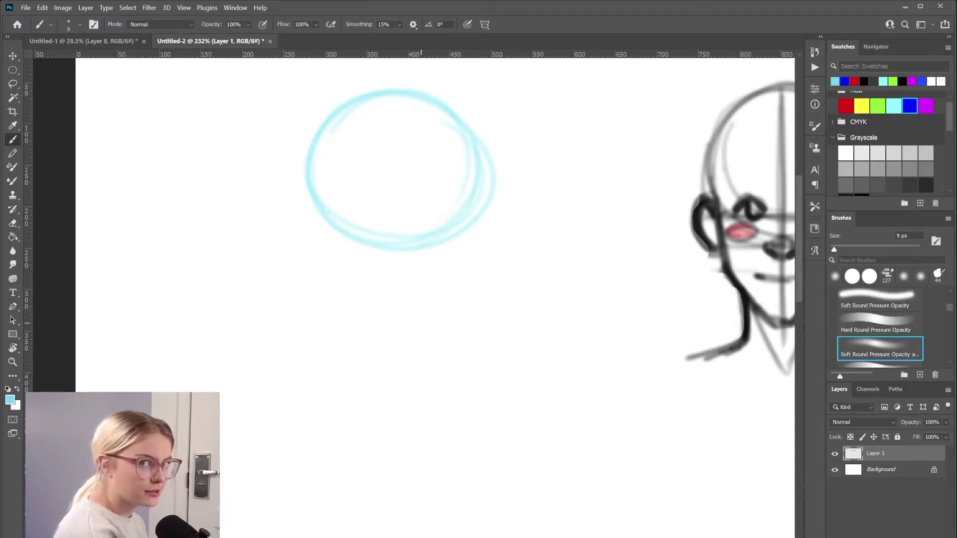
- Draw a long, slightly slanted face line down from the front edge of the oval and darken it
left_click_drag(309, 194, 324, 366)
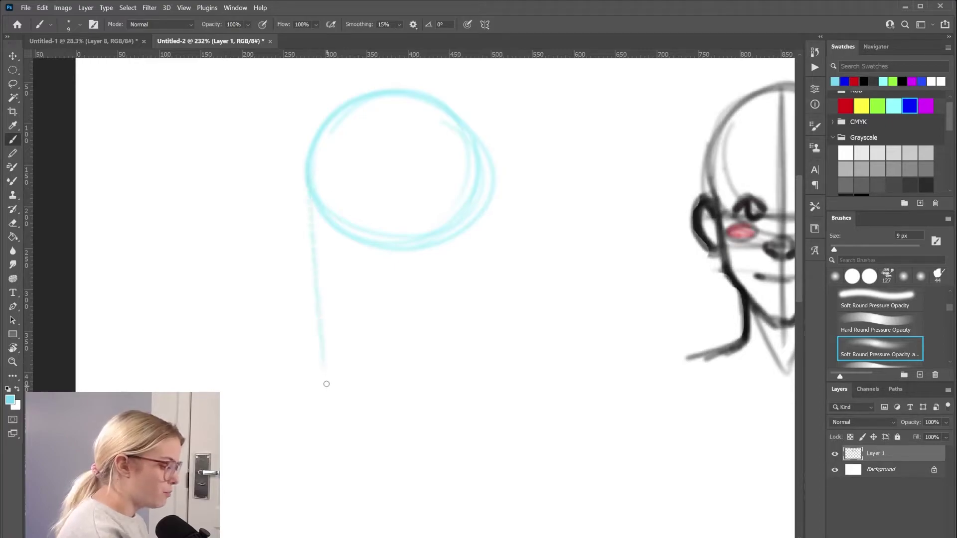
left_click_drag(310, 183, 325, 369)
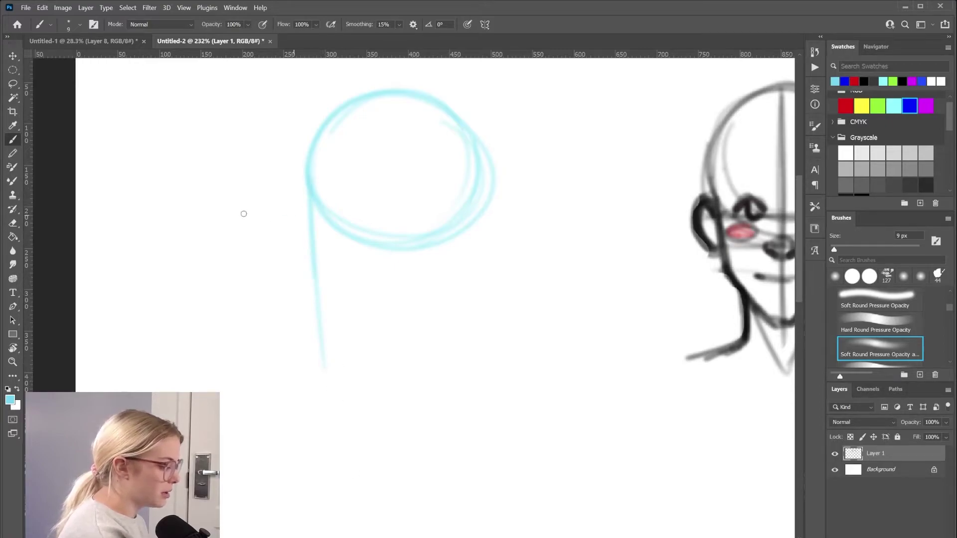
mouse_move(293, 216)
left_mouse_down()
mouse_move(242, 213)
mouse_move(244, 221)
mouse_move(220, 224)
mouse_move(213, 253)
left_mouse_up()
left_click_drag(310, 188, 321, 333)
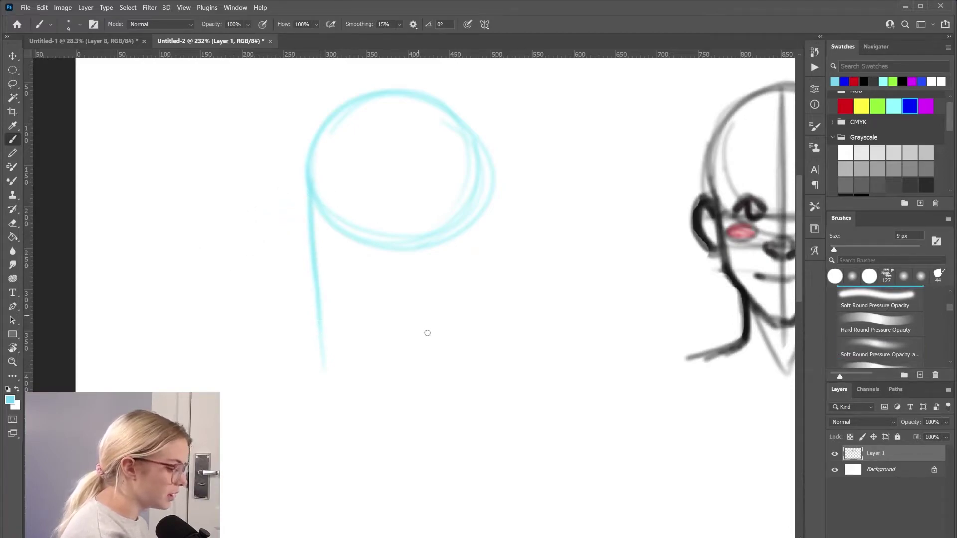
- Divide the oval into thirds with two vertical guide lines running from its upper edge to its lower edge
key("period")
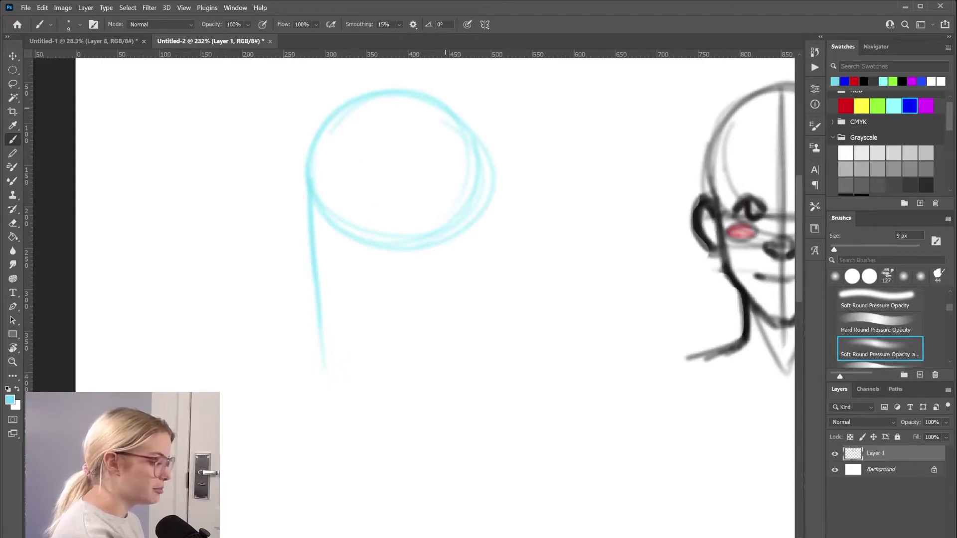
left_click_drag(359, 101, 363, 234)
left_click_drag(417, 99, 423, 235)
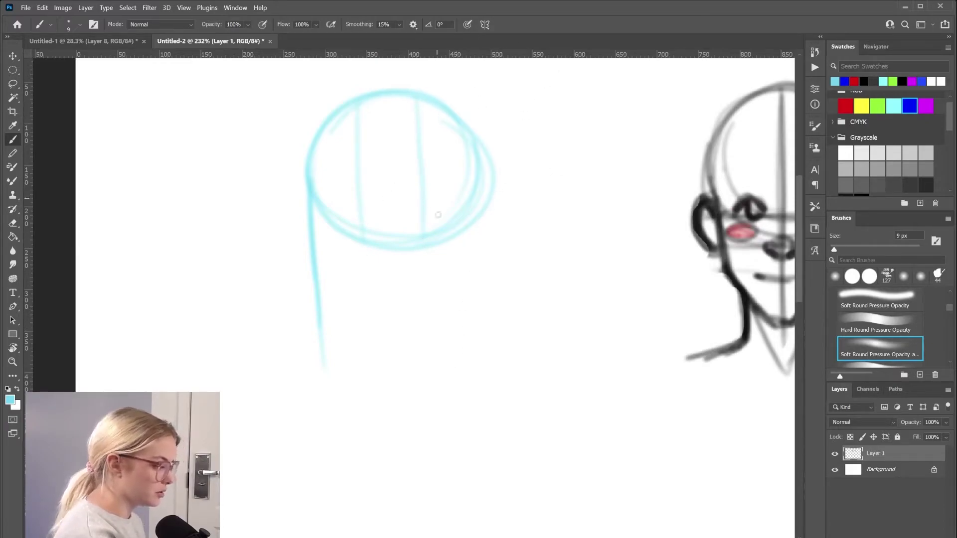
- Draw an angular jaw from below the rear guide forward to the face line, erasing and redrawing its lower edge with a sharper chin
mouse_move(420, 265)
left_mouse_down()
mouse_move(421, 242)
mouse_move(387, 296)
mouse_move(418, 274)
mouse_move(331, 317)
mouse_move(325, 311)
mouse_move(359, 309)
mouse_move(322, 313)
mouse_move(314, 224)
mouse_move(327, 310)
mouse_move(413, 273)
left_mouse_up()
left_click_drag(335, 313, 418, 272)
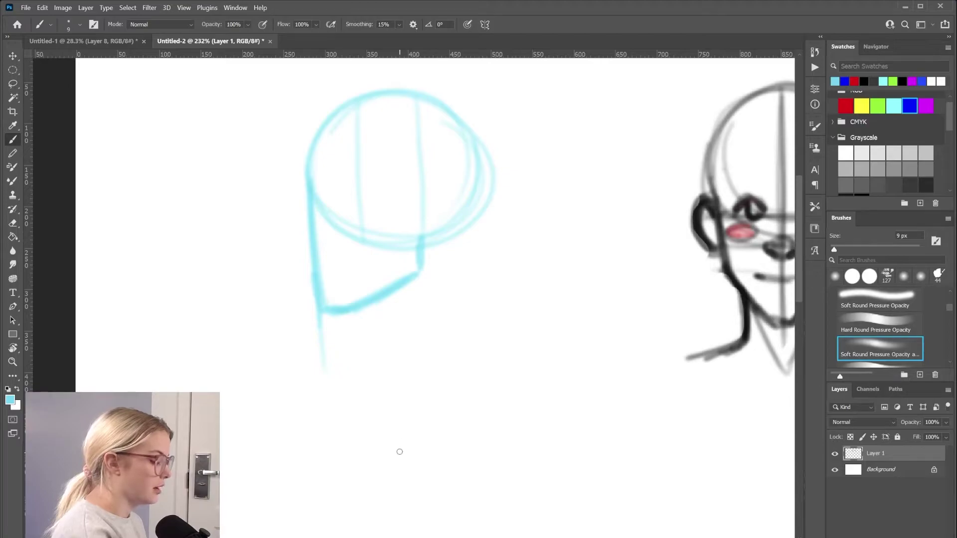
left_click_drag(414, 273, 334, 305)
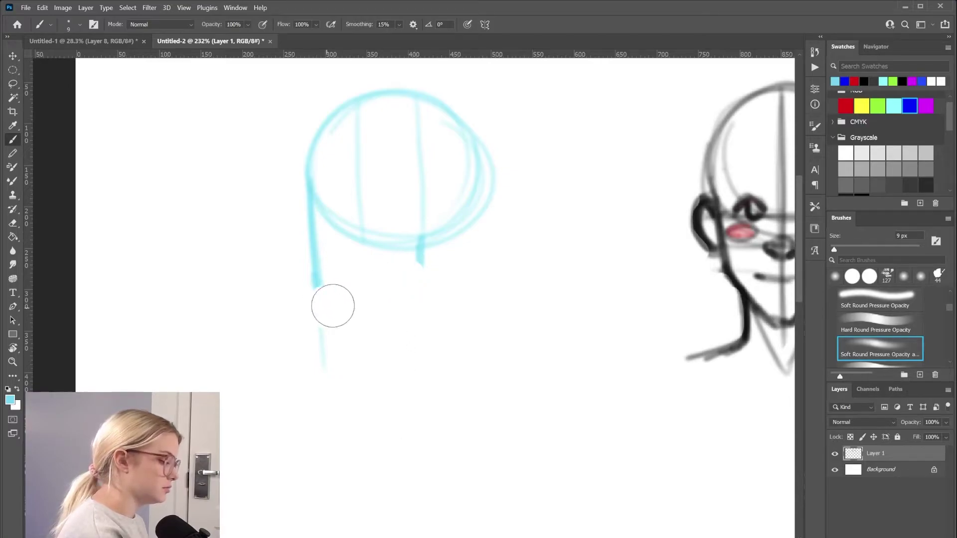
mouse_move(310, 256)
left_mouse_down()
mouse_move(323, 312)
mouse_move(415, 264)
mouse_move(327, 312)
left_mouse_up()
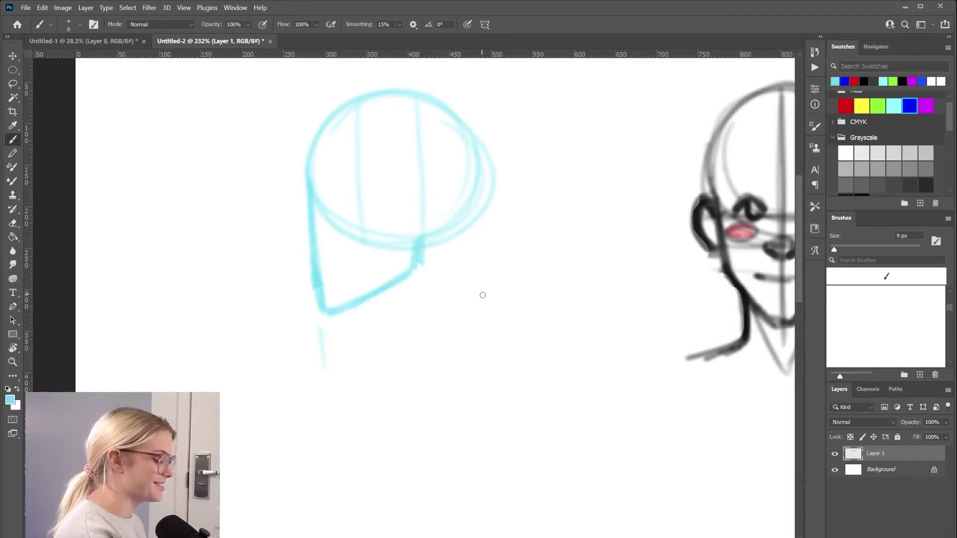
- Darken both vertical guides and sketch an ear just behind the rear guide, above the jaw corner
left_click_drag(417, 269, 420, 99)
left_click_drag(417, 243, 417, 120)
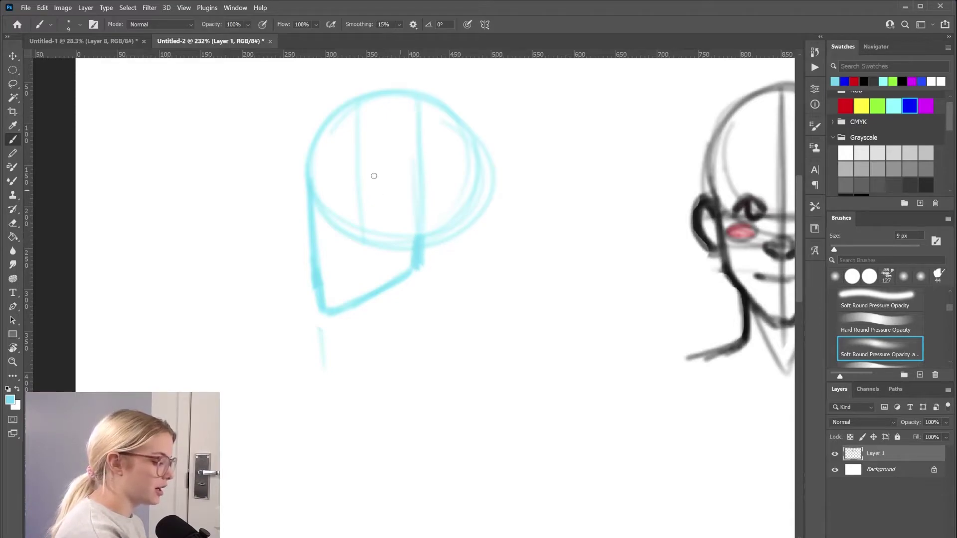
left_click_drag(360, 145, 371, 250)
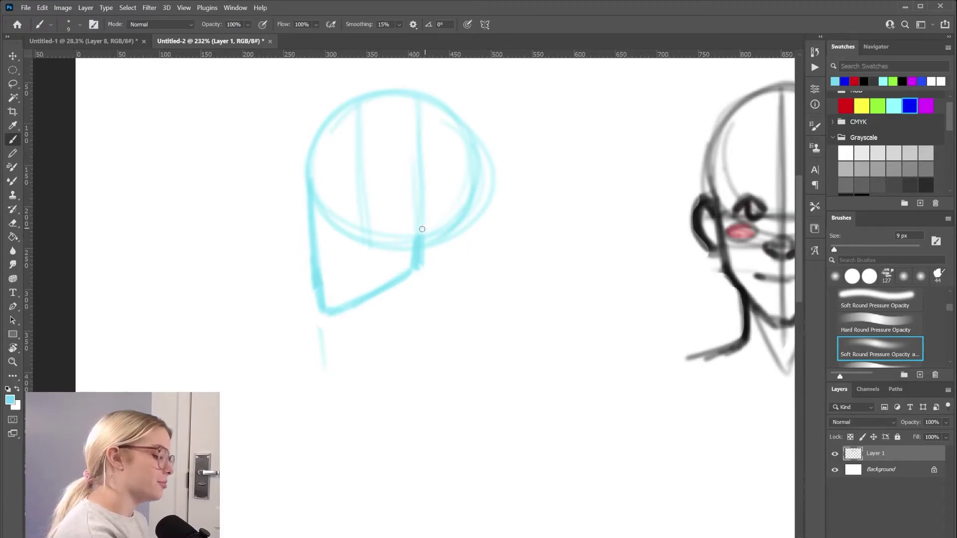
mouse_move(421, 234)
left_mouse_down()
mouse_move(427, 208)
mouse_move(440, 210)
mouse_move(419, 251)
mouse_move(442, 230)
mouse_move(438, 198)
mouse_move(425, 246)
left_mouse_up()
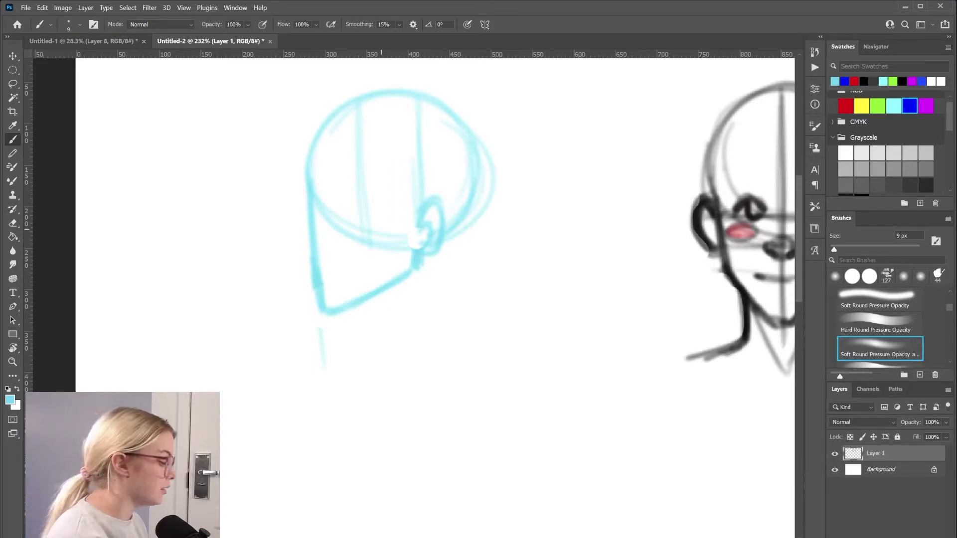
- Draw the back of the neck curving down and outward from the skull behind the ear
scroll(468, 257, "up", 1)
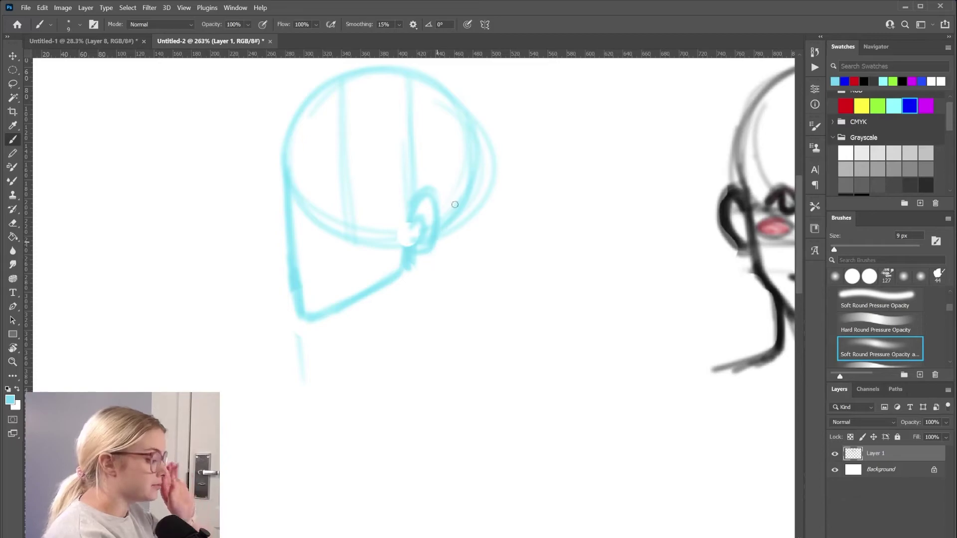
mouse_move(437, 243)
left_mouse_down()
mouse_move(440, 273)
mouse_move(441, 227)
mouse_move(466, 308)
left_mouse_up()
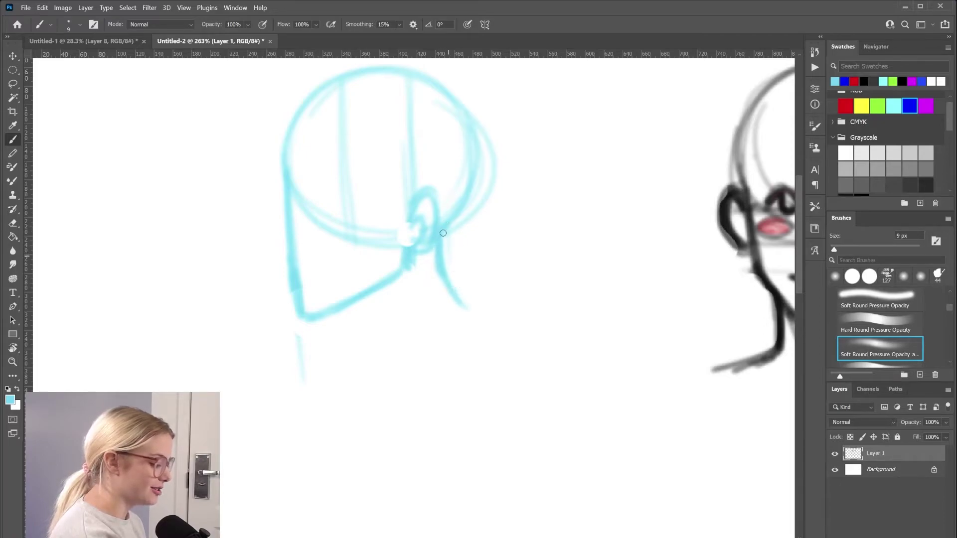
mouse_move(443, 233)
left_mouse_down()
mouse_move(443, 264)
mouse_move(473, 306)
left_mouse_up()
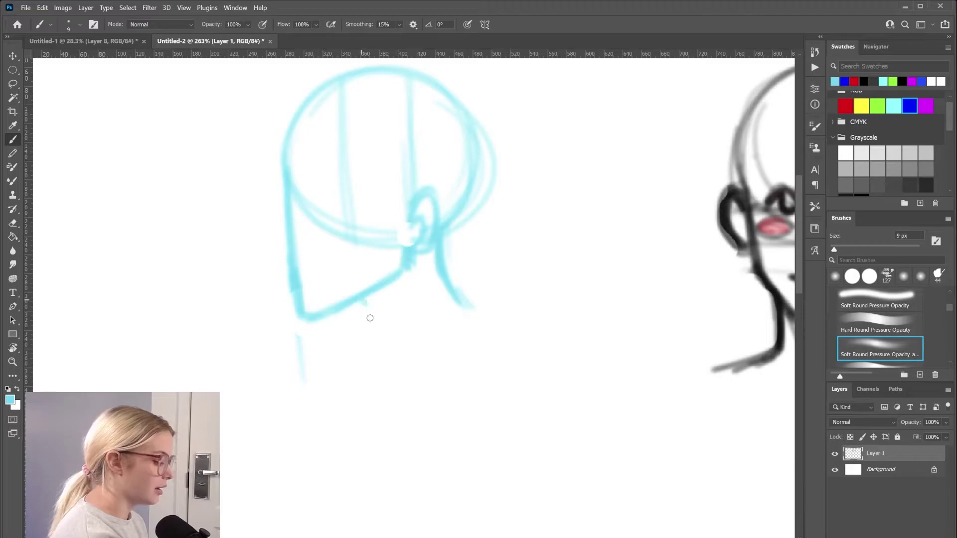
- Draw the front of the neck with a throat bump below the jaw and a slanting neck muscle from behind the jaw corner
mouse_move(361, 300)
left_mouse_down()
mouse_move(380, 343)
mouse_move(360, 368)
left_mouse_up()
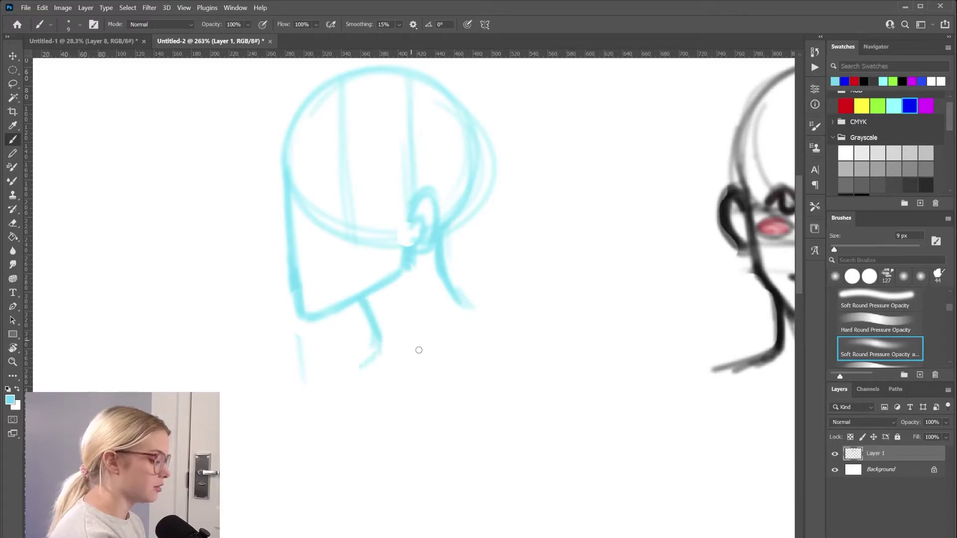
mouse_move(367, 305)
left_mouse_down()
mouse_move(372, 326)
mouse_move(359, 314)
mouse_move(362, 298)
mouse_move(377, 338)
mouse_move(363, 368)
left_mouse_up()
left_click_drag(417, 265, 379, 383)
left_click_drag(416, 267, 385, 335)
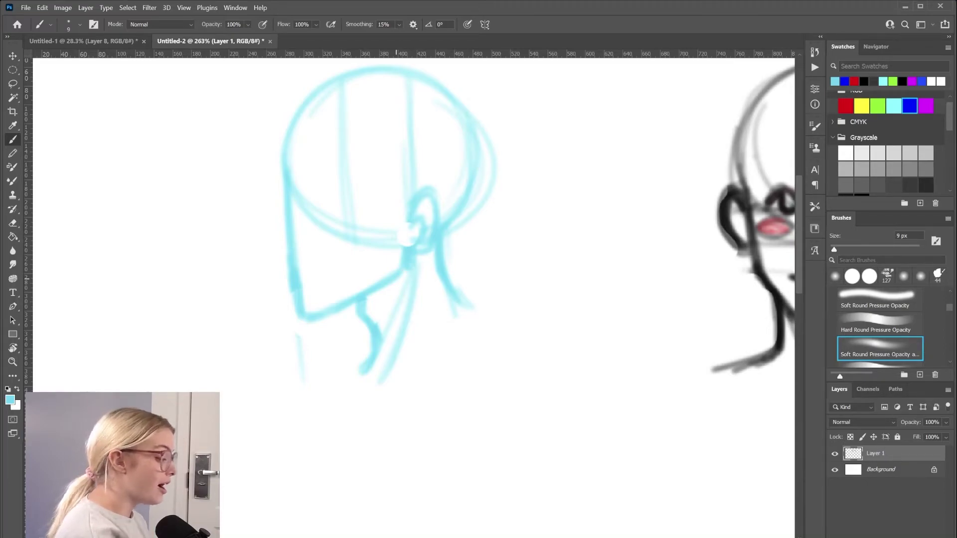
- Draw a horizontal eye line from the upper part of the ear across the head to just beyond the face line
left_click_drag(396, 279, 476, 359)
mouse_move(493, 283)
left_mouse_down()
mouse_move(511, 273)
mouse_move(512, 307)
mouse_move(493, 327)
left_mouse_up()
left_click_drag(486, 290, 486, 302)
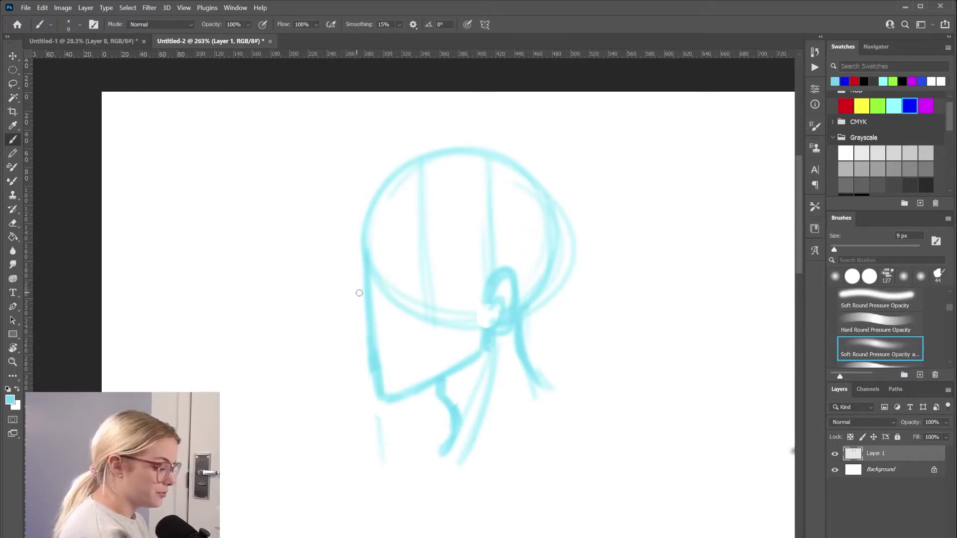
left_click_drag(435, 288, 459, 287)
mouse_move(338, 291)
left_mouse_down()
mouse_move(491, 290)
mouse_move(474, 287)
left_mouse_up()
left_click_drag(381, 286, 497, 288)
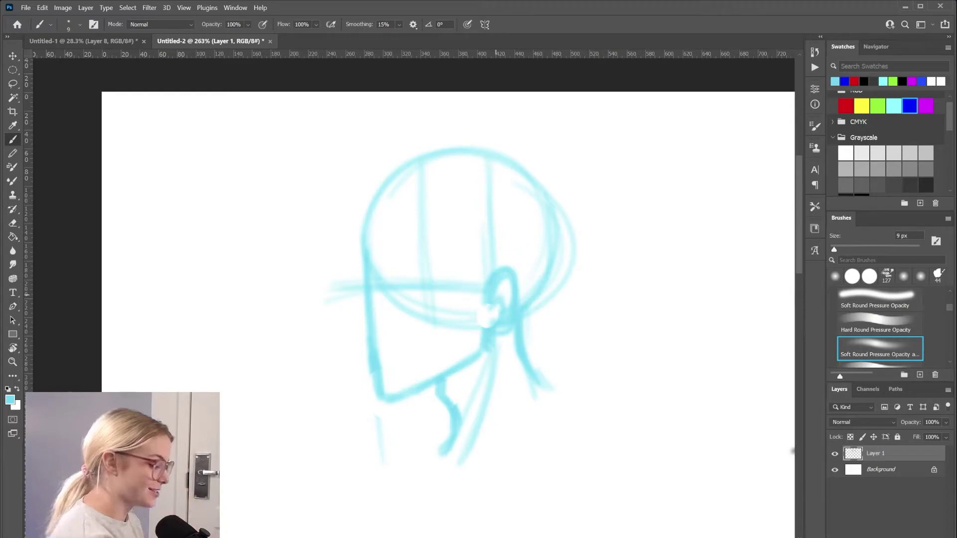
left_click_drag(486, 292, 421, 288)
- Sketch a small arched eye on the eye line near the face edge and a small circle for the nose tip in front of the face
left_click_drag(324, 293, 290, 220)
mouse_move(348, 210)
left_mouse_down()
mouse_move(369, 219)
mouse_move(367, 208)
mouse_move(352, 214)
left_mouse_up()
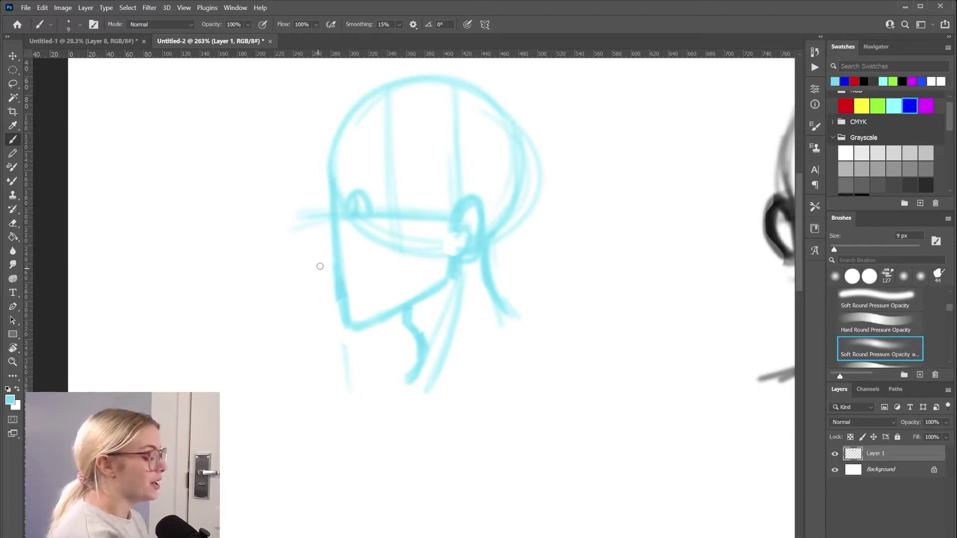
mouse_move(322, 244)
left_mouse_down()
mouse_move(335, 250)
mouse_move(313, 247)
mouse_move(326, 245)
left_mouse_up()
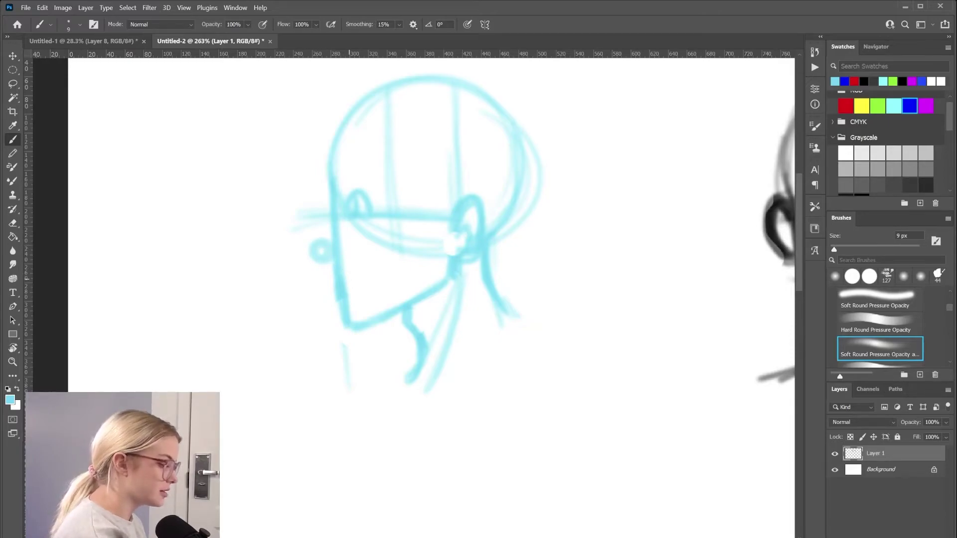
- Draw the nose profile from the eye line down the bridge and around the nose-tip circle
scroll(234, 219, "up", 6)
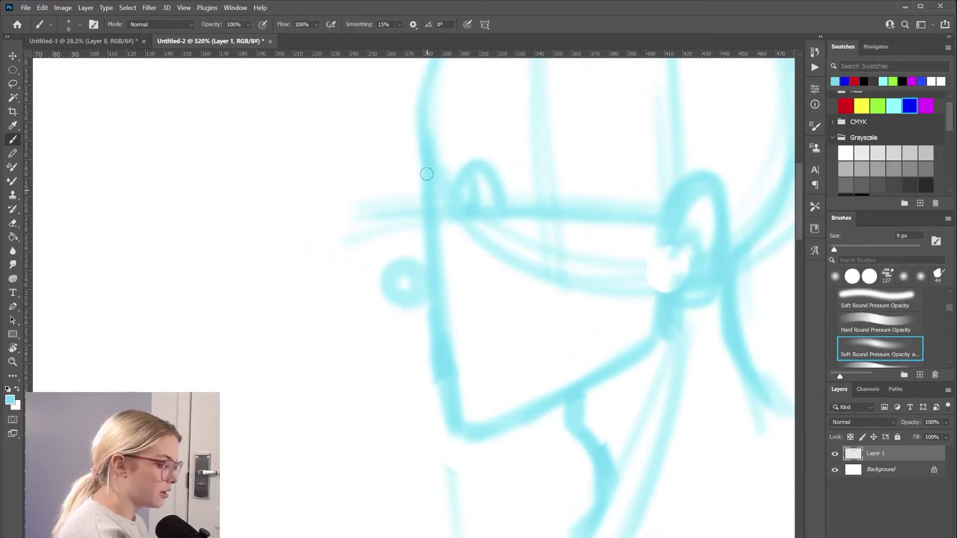
mouse_move(427, 215)
left_mouse_down()
mouse_move(375, 272)
mouse_move(379, 290)
mouse_move(375, 276)
mouse_move(403, 306)
mouse_move(371, 275)
mouse_move(413, 242)
left_mouse_up()
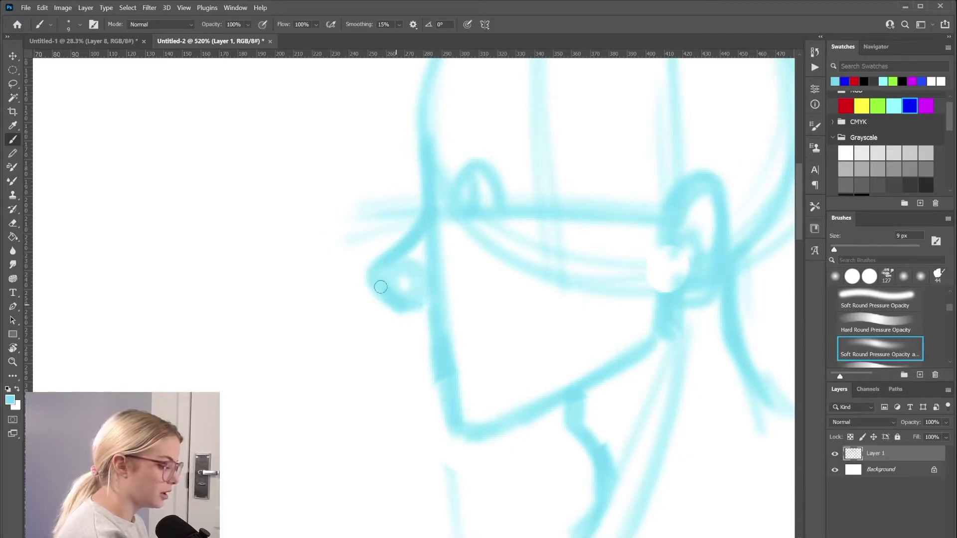
mouse_move(394, 299)
left_mouse_down()
mouse_move(428, 308)
mouse_move(358, 239)
left_mouse_up()
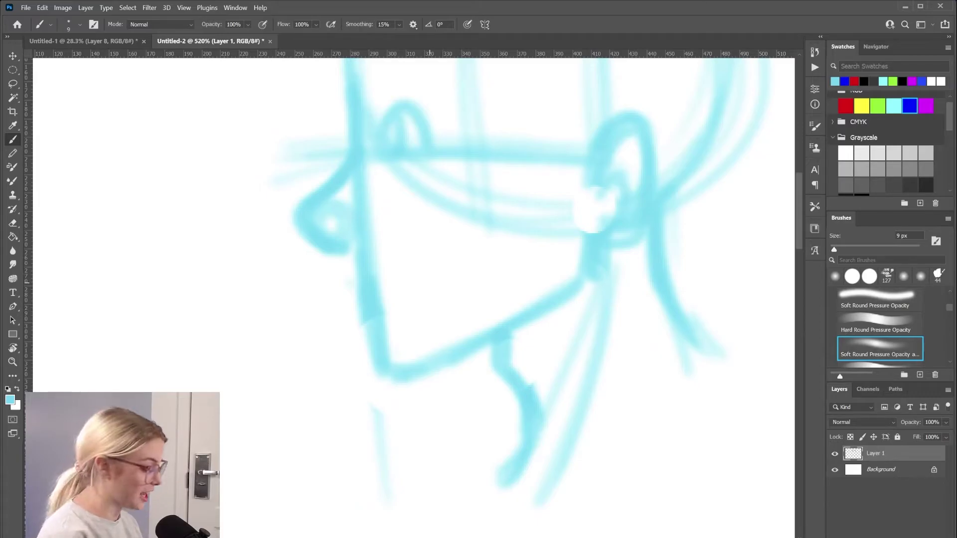
mouse_move(354, 288)
left_mouse_down()
mouse_move(357, 303)
mouse_move(346, 293)
mouse_move(355, 329)
left_mouse_up()
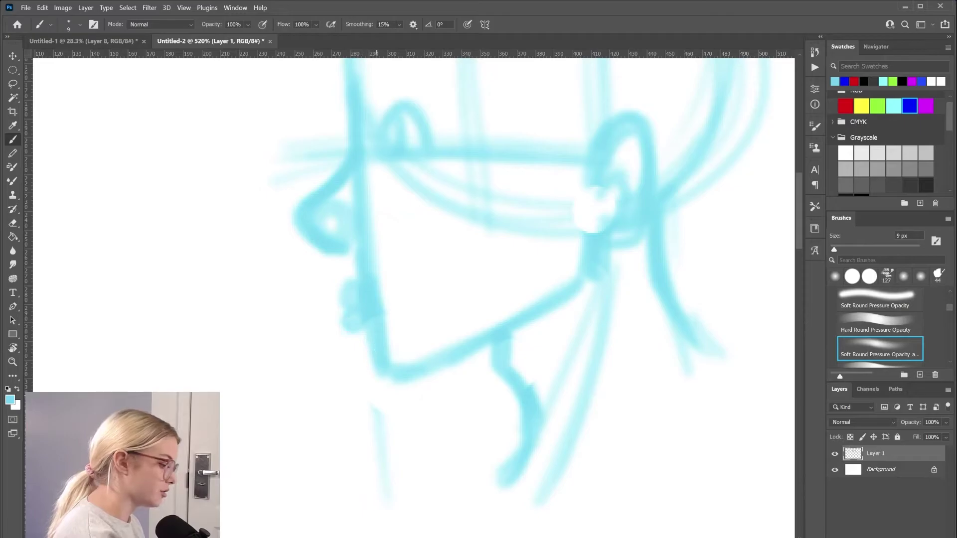
mouse_move(346, 260)
left_mouse_down()
mouse_move(333, 297)
mouse_move(352, 310)
mouse_move(346, 321)
mouse_move(357, 336)
mouse_move(369, 320)
mouse_move(342, 342)
mouse_move(331, 293)
mouse_move(339, 280)
left_mouse_up()
key("e")
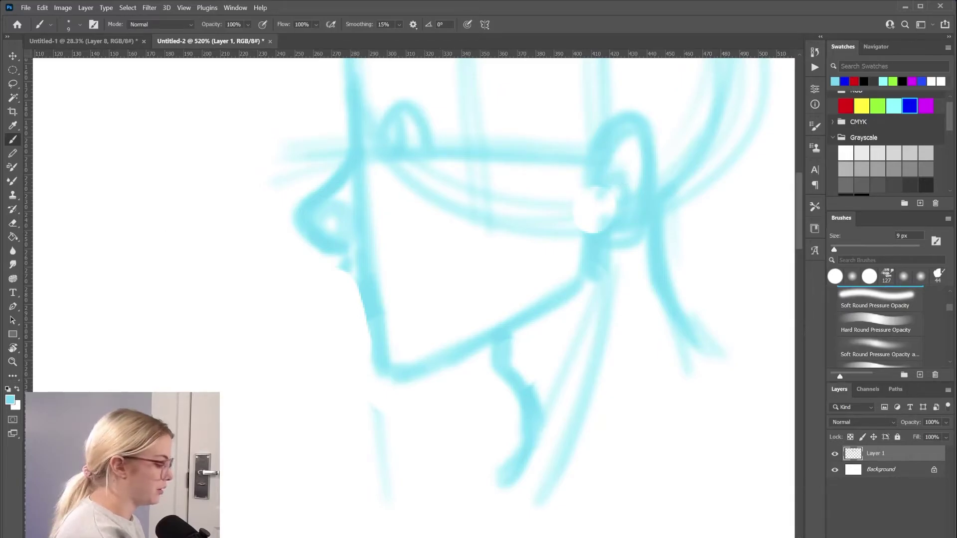
- Set a soft round pressure brush to 7 px in a darker blue and sketch two small stacked lip circles on the face line
key("i")
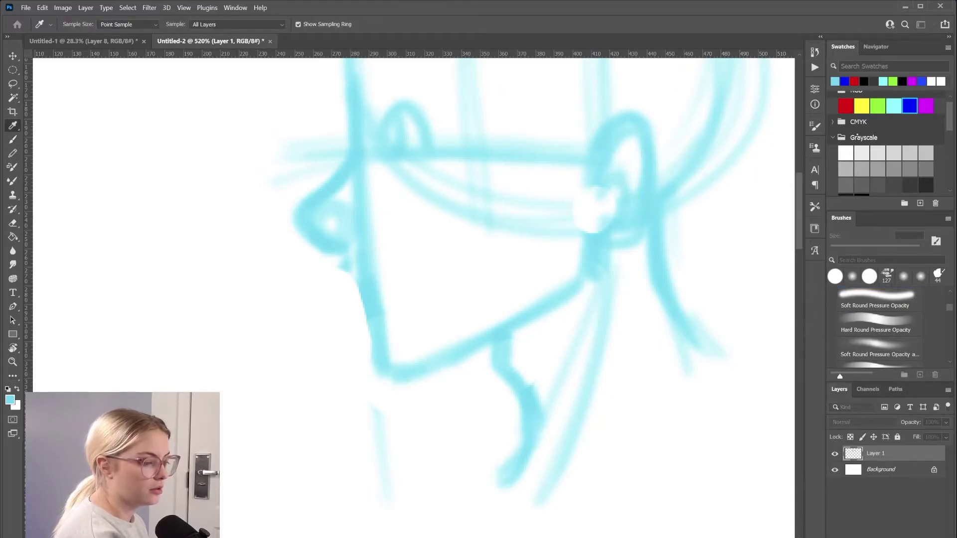
left_click(880, 348)
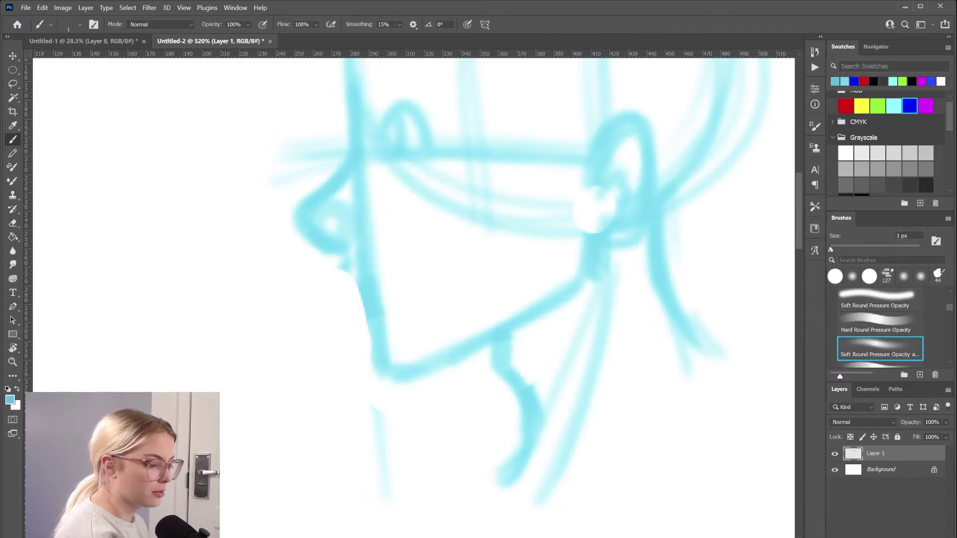
mouse_move(356, 284)
left_mouse_down()
mouse_move(353, 302)
mouse_move(353, 283)
left_mouse_up()
mouse_move(363, 318)
left_mouse_down()
mouse_move(357, 308)
mouse_move(361, 323)
left_mouse_up()
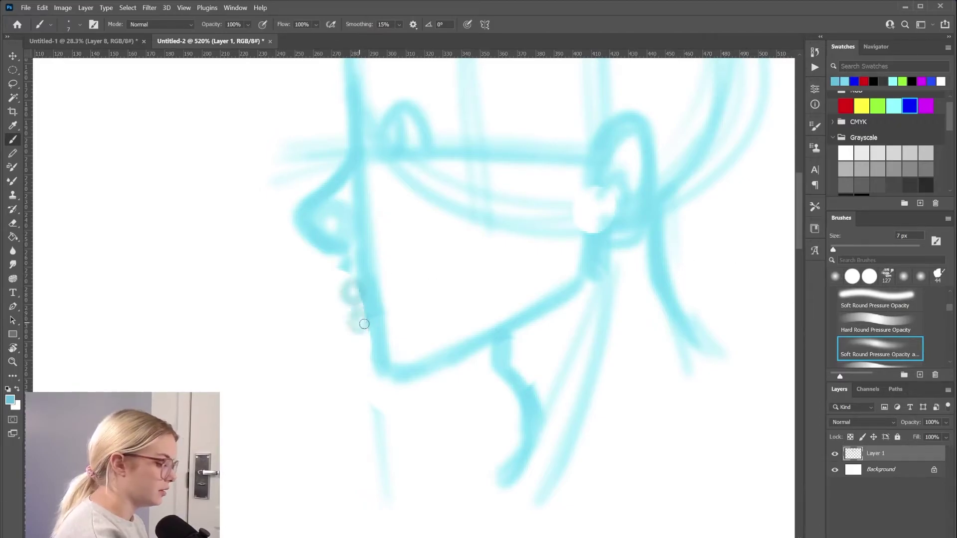
- Trace a darker profile from under the nose around the lips and chin, along the underside of the jaw, and down the throat
mouse_move(349, 260)
left_mouse_down()
mouse_move(335, 285)
mouse_move(346, 302)
mouse_move(335, 292)
mouse_move(349, 264)
mouse_move(353, 315)
mouse_move(353, 303)
mouse_move(345, 326)
mouse_move(371, 345)
mouse_move(360, 345)
mouse_move(366, 369)
mouse_move(364, 346)
mouse_move(376, 375)
mouse_move(417, 374)
left_mouse_up()
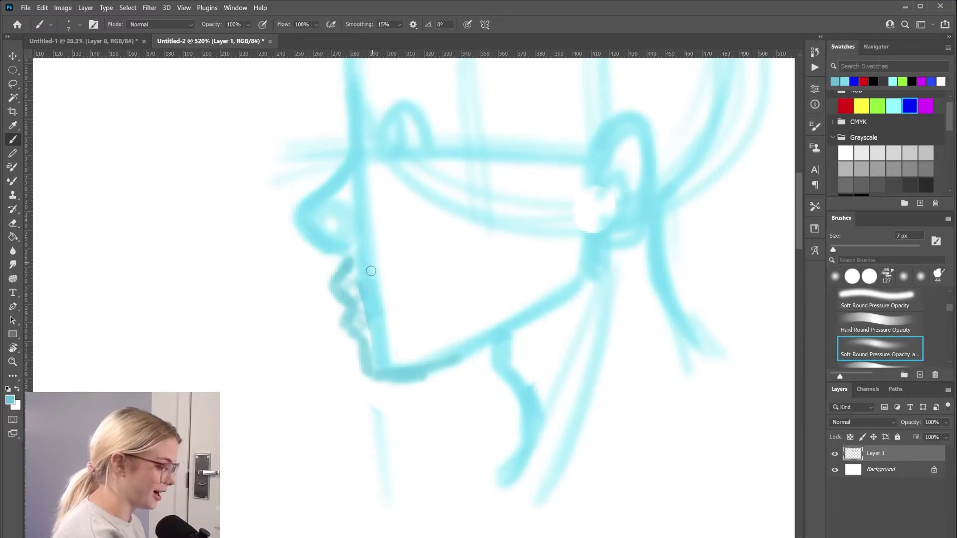
mouse_move(352, 252)
left_mouse_down()
mouse_move(342, 282)
mouse_move(335, 269)
mouse_move(325, 279)
mouse_move(334, 254)
mouse_move(351, 257)
mouse_move(333, 289)
mouse_move(351, 307)
mouse_move(358, 301)
mouse_move(340, 282)
mouse_move(356, 302)
mouse_move(349, 334)
mouse_move(371, 361)
mouse_move(417, 369)
mouse_move(456, 352)
left_mouse_up()
mouse_move(363, 342)
left_mouse_down()
mouse_move(370, 379)
mouse_move(469, 360)
left_mouse_up()
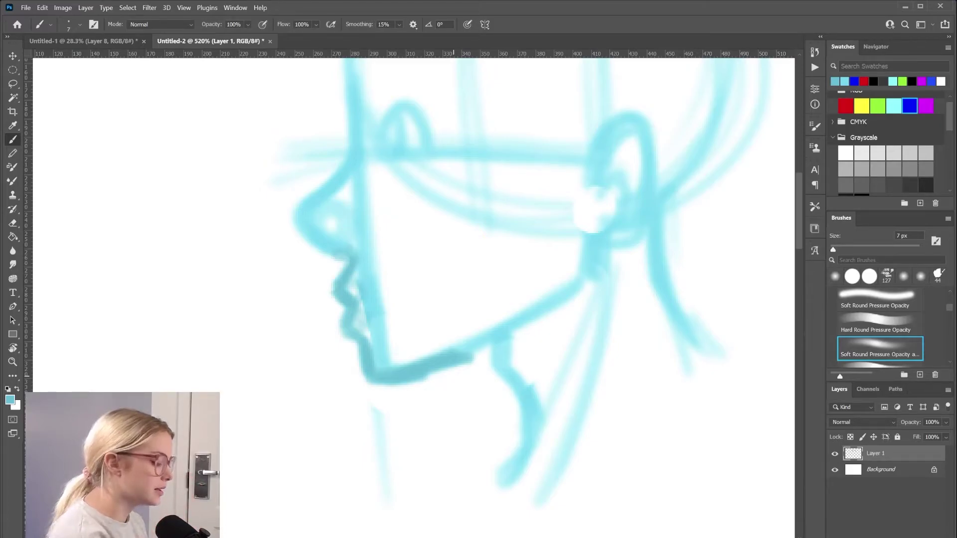
mouse_move(477, 351)
left_mouse_down()
mouse_move(456, 357)
mouse_move(520, 369)
mouse_move(492, 358)
left_mouse_up()
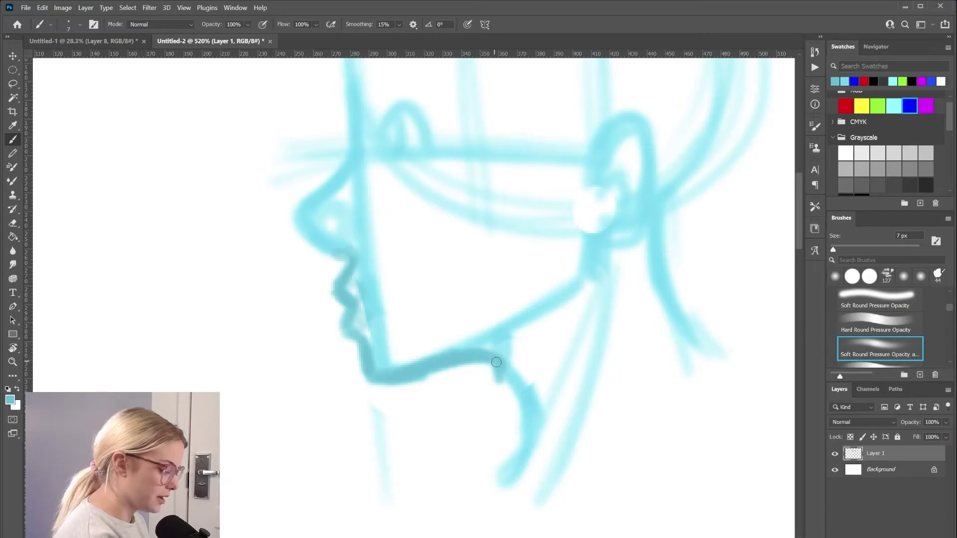
mouse_move(441, 375)
left_mouse_down()
mouse_move(495, 345)
mouse_move(485, 340)
mouse_move(511, 329)
mouse_move(495, 369)
mouse_move(520, 404)
mouse_move(515, 466)
left_mouse_up()
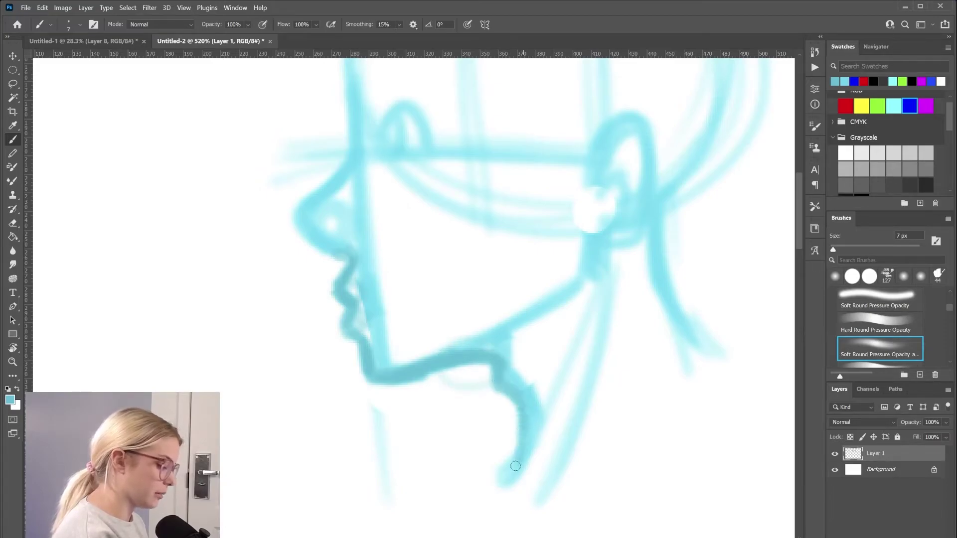
- Trace the jaw line from under the chin up to the ear in the darker light blue and outline the ear
left_click_drag(495, 337, 571, 291)
mouse_move(519, 321)
left_mouse_down()
mouse_move(573, 282)
mouse_move(582, 260)
mouse_move(504, 330)
left_mouse_up()
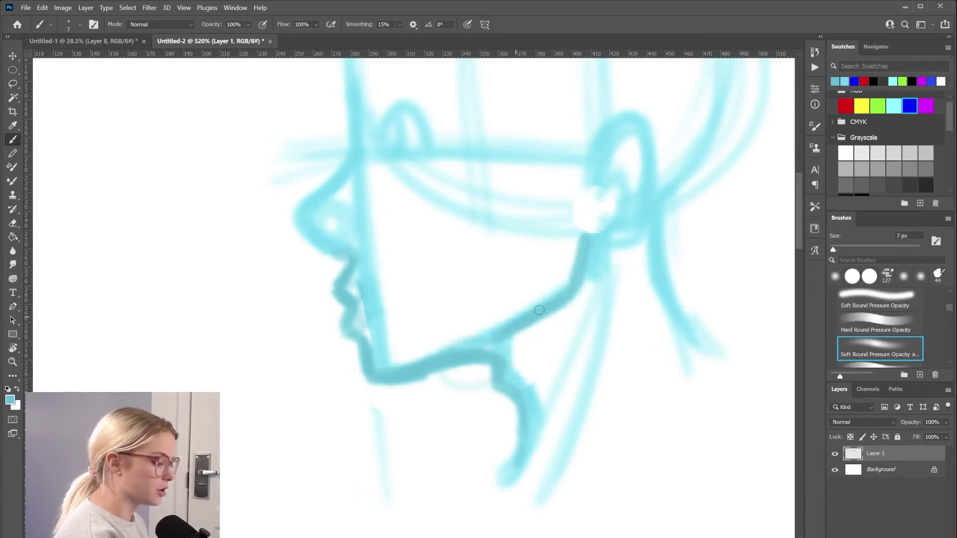
scroll(492, 329, "down", 7)
scroll(538, 289, "up", 5)
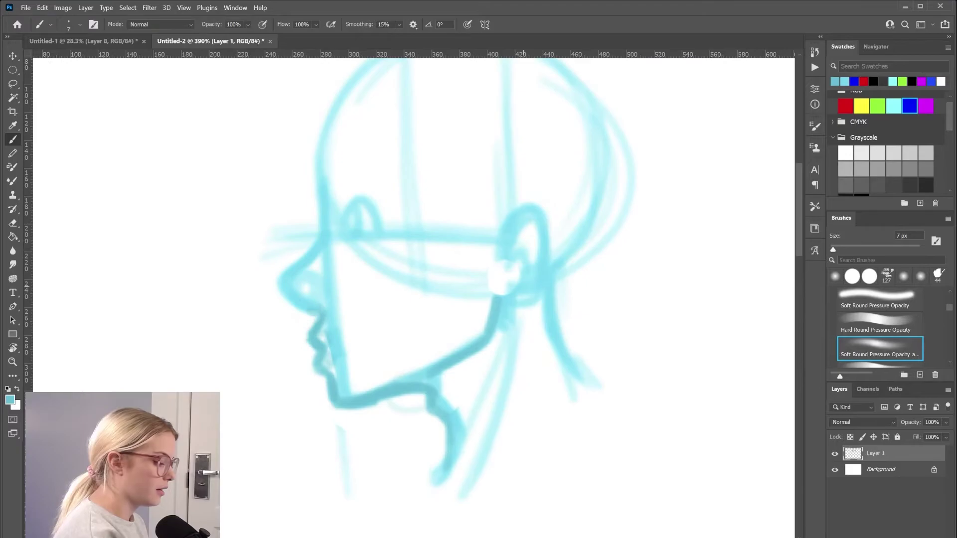
mouse_move(507, 250)
left_mouse_down()
mouse_move(532, 214)
mouse_move(503, 307)
mouse_move(546, 262)
mouse_move(504, 261)
mouse_move(503, 274)
mouse_move(525, 229)
left_mouse_up()
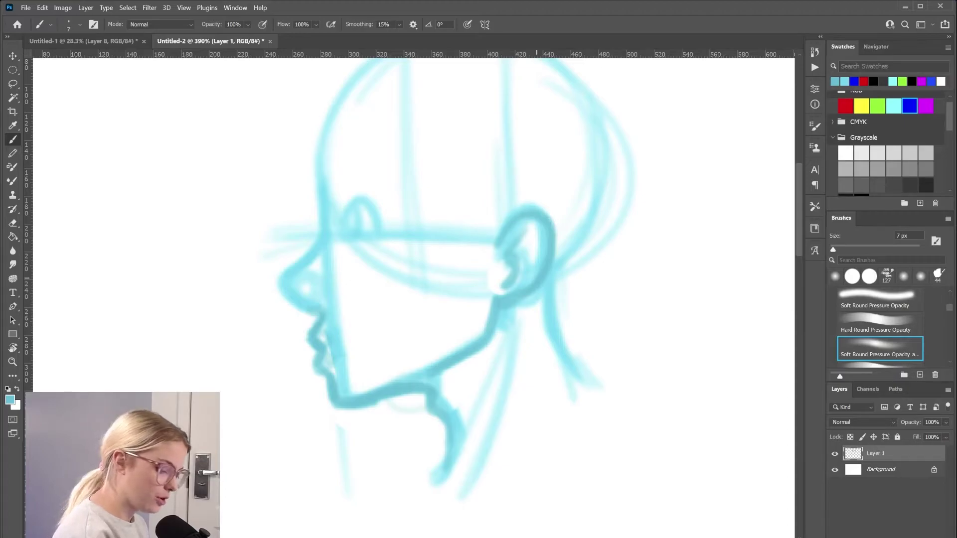
- Add a new layer above the sketch and set up the Hard Round Pressure Size brush in RGB blue
key("ctrl+shift+alt+n")
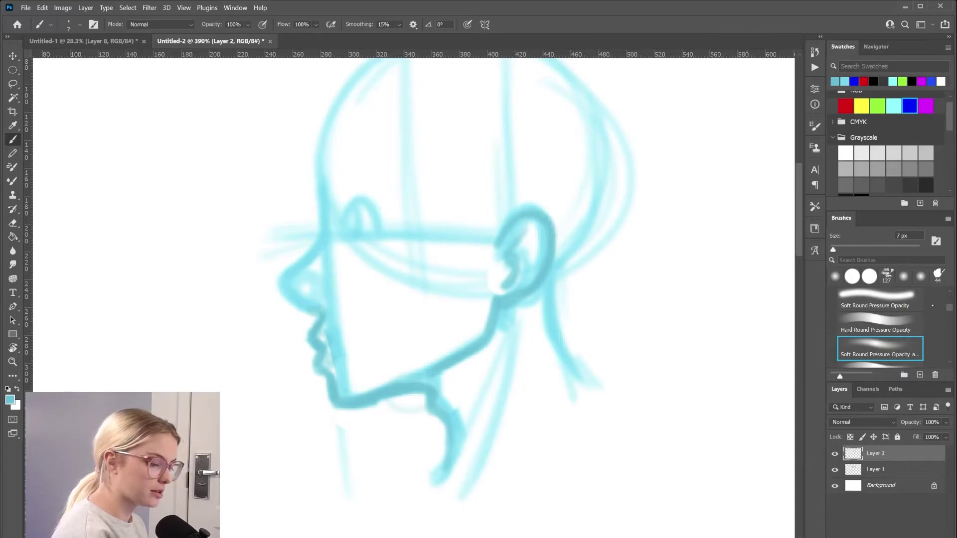
scroll(892, 302, "up", 3)
scroll(887, 330, "down", 2)
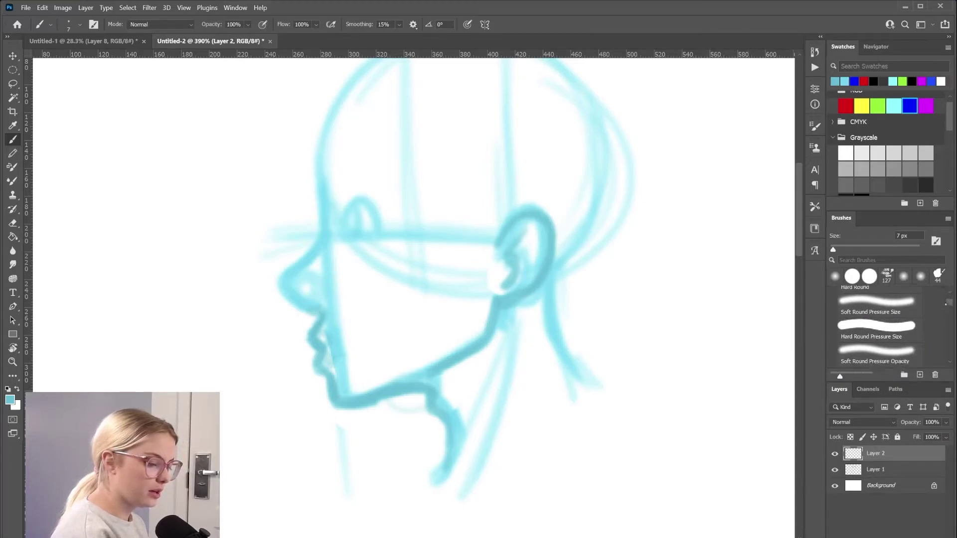
left_click(888, 328)
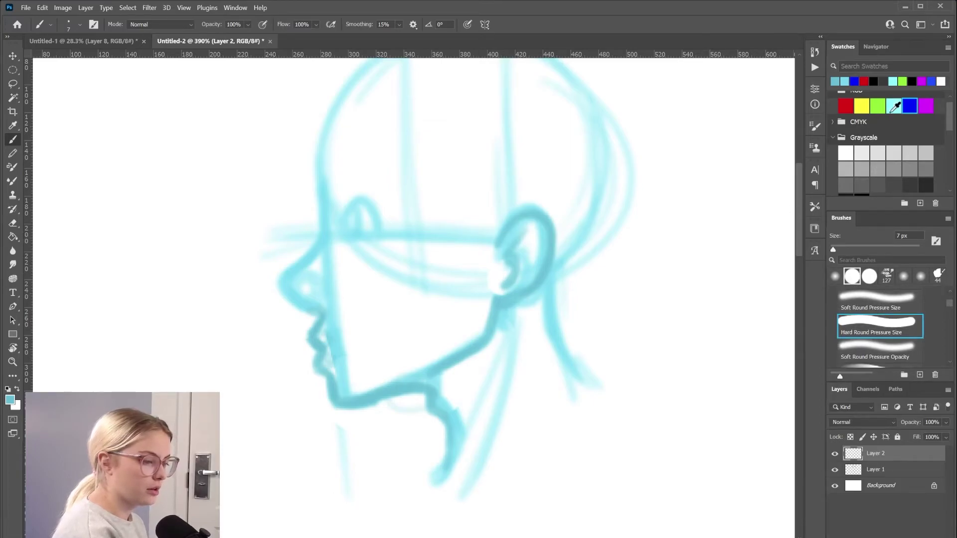
left_click(910, 104)
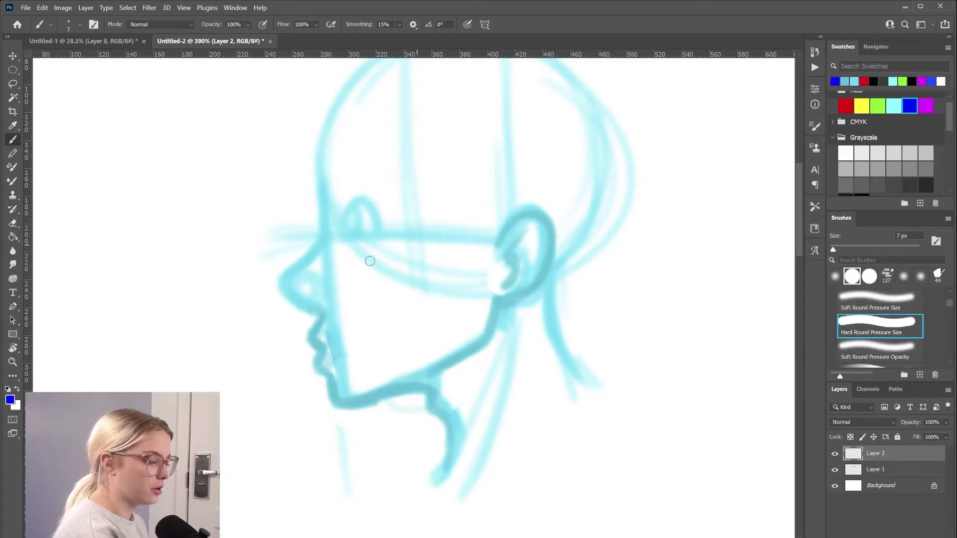
- Ink the forehead and nose profile down to the nose base, with a small curved nostril and wing
mouse_move(318, 166)
left_mouse_down()
mouse_move(318, 241)
mouse_move(324, 226)
mouse_move(289, 274)
left_mouse_up()
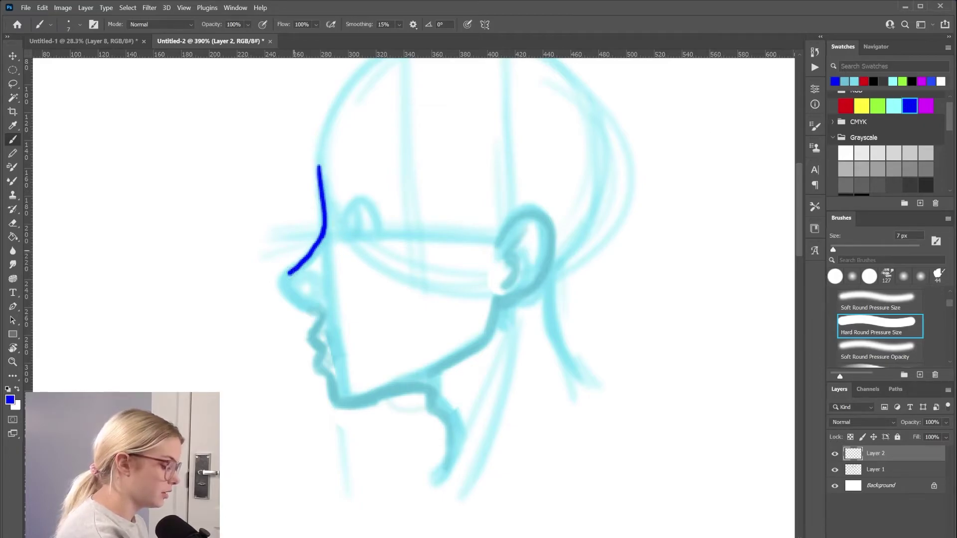
scroll(289, 274, "up", 6)
mouse_move(439, 208)
left_mouse_down()
mouse_move(367, 293)
mouse_move(368, 306)
mouse_move(393, 338)
mouse_move(441, 354)
left_mouse_up()
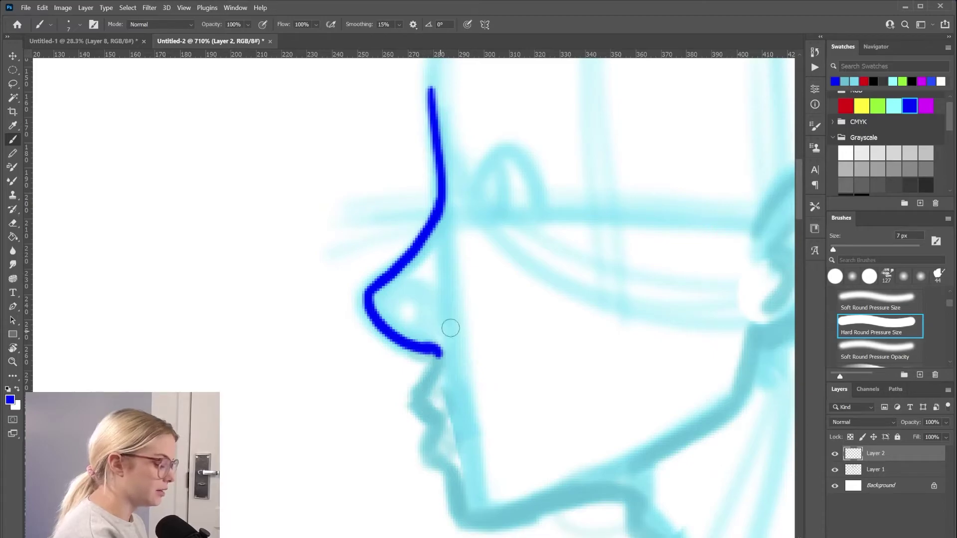
mouse_move(427, 331)
left_mouse_down()
mouse_move(458, 332)
mouse_move(468, 313)
mouse_move(383, 237)
left_mouse_up()
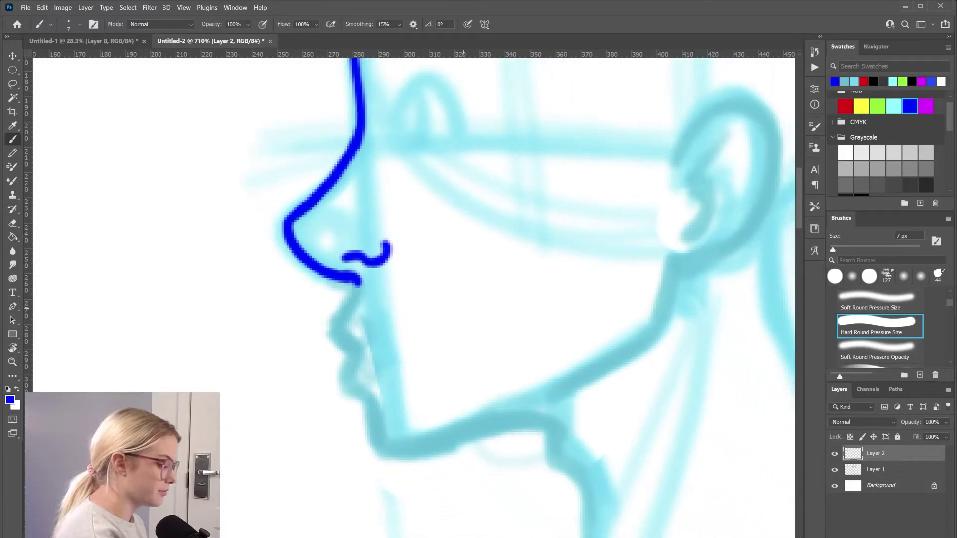
- Ink the lip and chin profile below the nose and add a short upturned mouth line
mouse_move(356, 282)
left_mouse_down()
mouse_move(338, 321)
mouse_move(359, 345)
mouse_move(349, 366)
mouse_move(373, 406)
mouse_move(377, 447)
left_mouse_up()
left_click_drag(379, 336, 452, 311)
left_click_drag(371, 396, 378, 448)
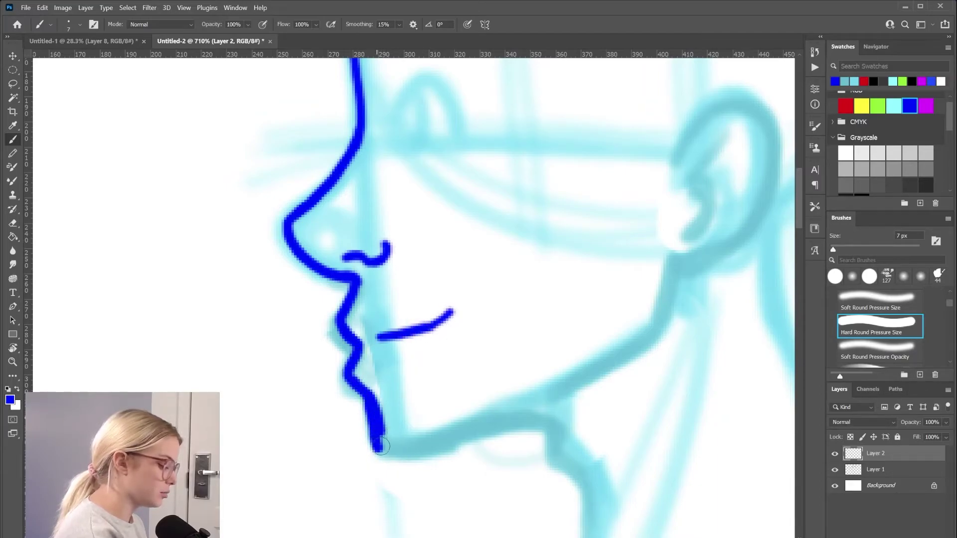
mouse_move(374, 414)
left_mouse_down()
mouse_move(388, 452)
mouse_move(383, 445)
mouse_move(411, 445)
left_mouse_up()
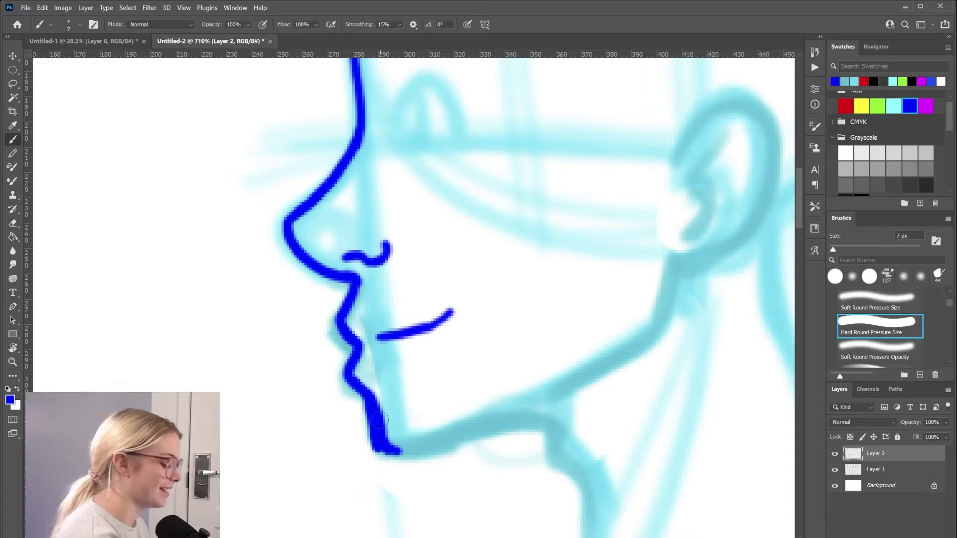
- Ink the jaw line up to the ear and the upper throat, redrawing the chin's underside to join them
mouse_move(383, 420)
left_mouse_down()
mouse_move(394, 451)
mouse_move(459, 436)
left_mouse_up()
mouse_move(452, 439)
left_mouse_down()
mouse_move(555, 431)
mouse_move(590, 378)
mouse_move(627, 362)
mouse_move(668, 264)
mouse_move(623, 365)
mouse_move(552, 405)
mouse_move(566, 475)
mouse_move(607, 505)
left_mouse_up()
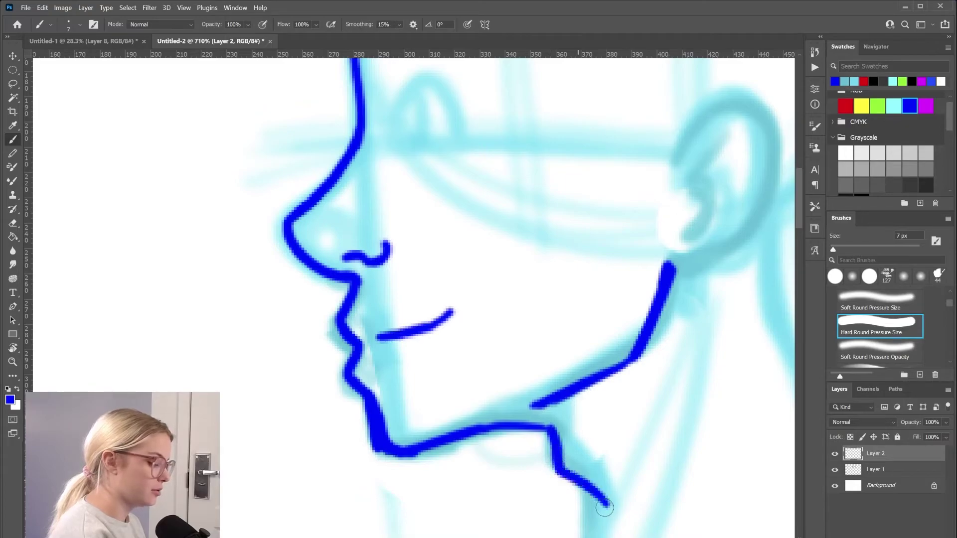
mouse_move(404, 443)
left_mouse_down()
mouse_move(412, 450)
mouse_move(446, 427)
left_mouse_up()
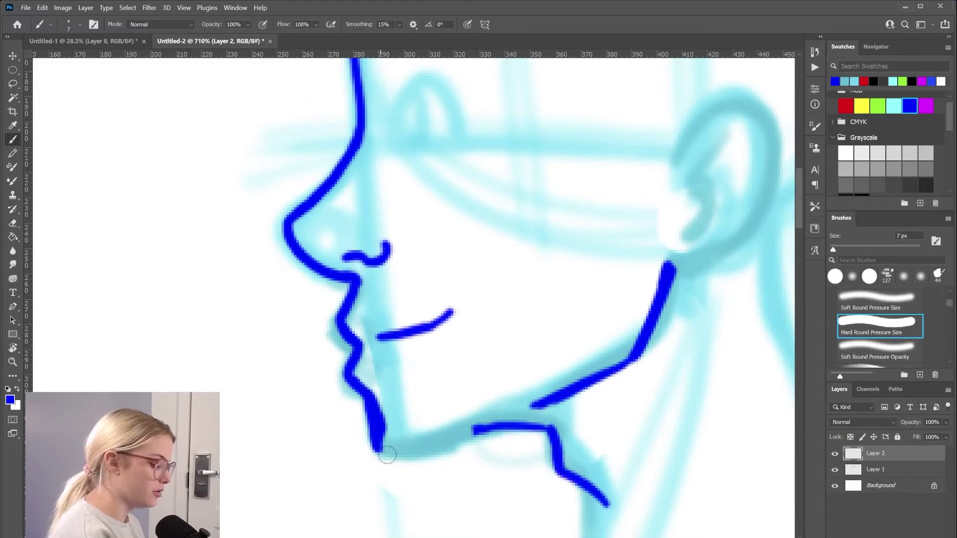
mouse_move(379, 424)
left_mouse_down()
mouse_move(398, 453)
mouse_move(423, 456)
mouse_move(404, 454)
mouse_move(476, 429)
left_mouse_up()
mouse_move(425, 450)
left_mouse_down()
mouse_move(504, 426)
mouse_move(544, 428)
left_mouse_up()
- Ink the skull outline from the forehead over the crown and down the back of the head, undoing strokes that cut inside the sketch
scroll(475, 419, "down", 4)
scroll(615, 283, "up", 3)
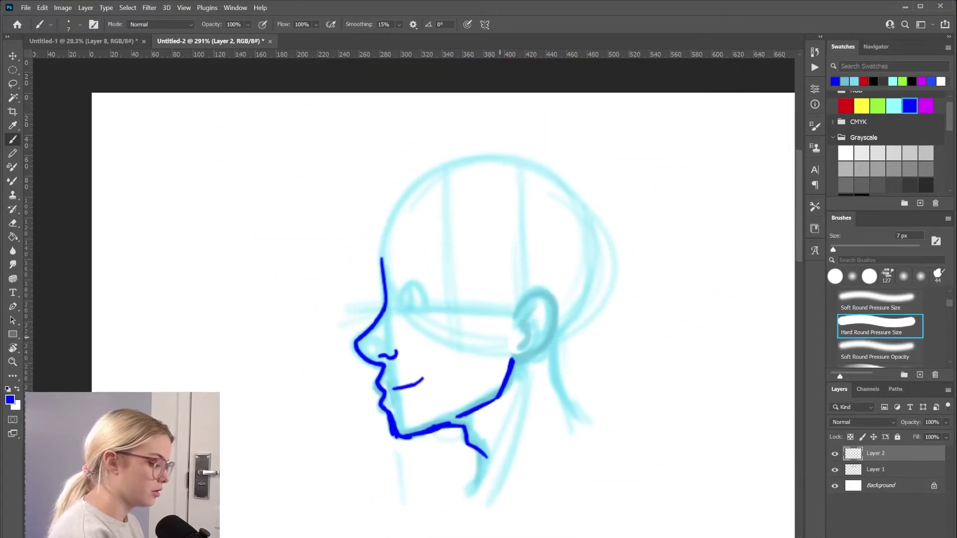
mouse_move(362, 255)
left_mouse_down()
mouse_move(365, 215)
mouse_move(464, 131)
mouse_move(591, 148)
mouse_move(621, 204)
mouse_move(608, 343)
left_mouse_up()
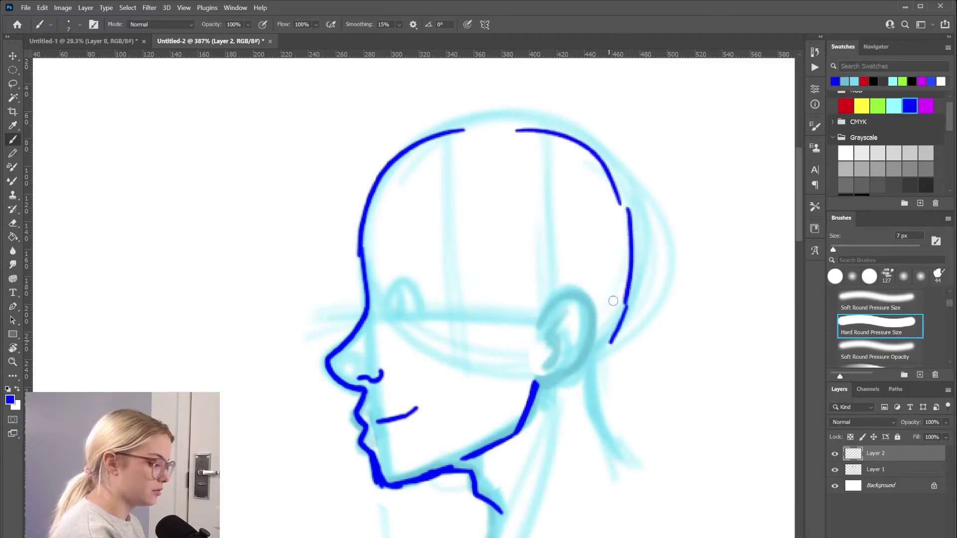
key("ctrl+z")
key("ctrl+z")
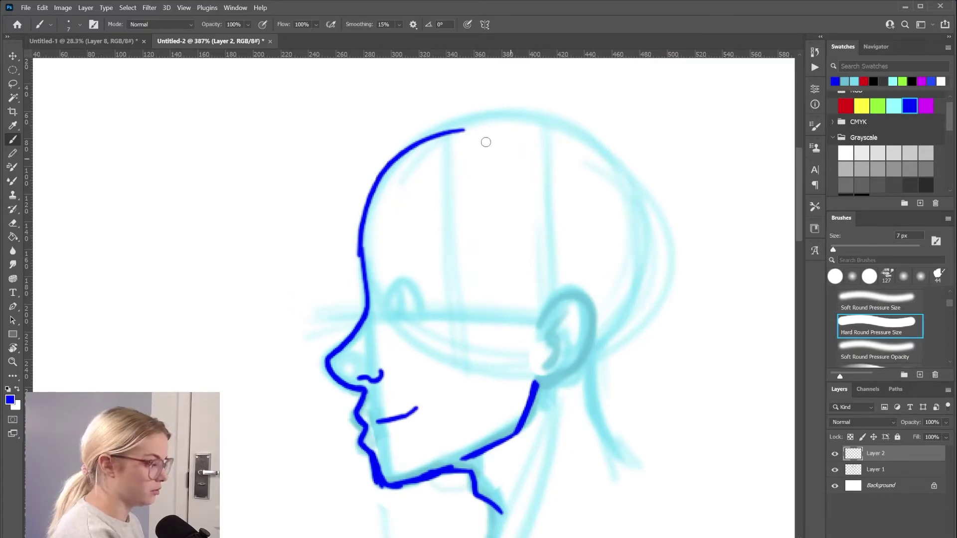
mouse_move(482, 124)
left_mouse_down()
mouse_move(534, 124)
mouse_move(568, 134)
left_mouse_up()
mouse_move(516, 121)
left_mouse_down()
mouse_move(635, 185)
mouse_move(642, 269)
mouse_move(589, 359)
mouse_move(463, 125)
mouse_move(421, 140)
left_mouse_up()
mouse_move(434, 134)
left_mouse_down()
mouse_move(458, 124)
mouse_move(536, 124)
left_mouse_up()
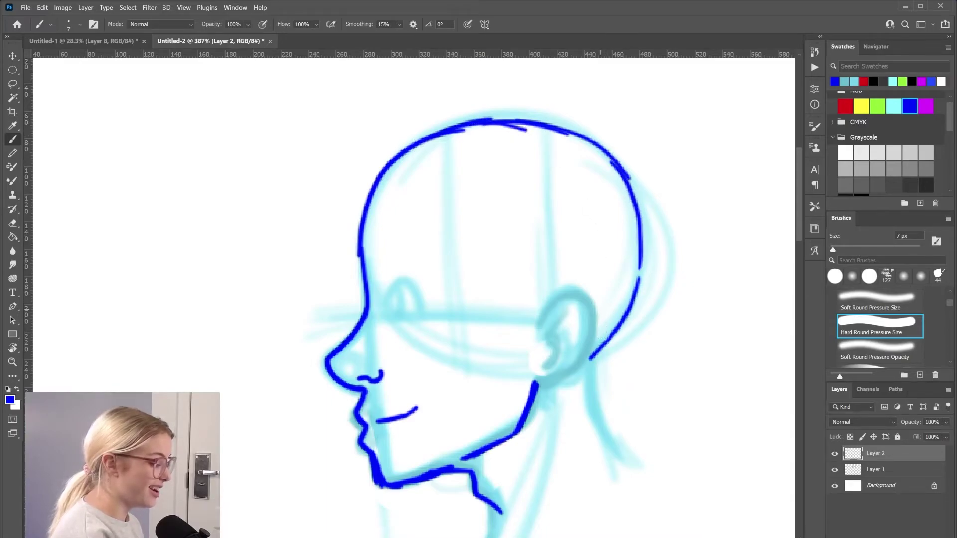
- Ink the outer curve of the ear down to the top of the jaw line
left_click_drag(600, 310, 544, 248)
scroll(544, 248, "up", 3)
mouse_move(450, 234)
left_mouse_down()
mouse_move(471, 251)
mouse_move(521, 212)
mouse_move(518, 304)
mouse_move(475, 329)
left_mouse_up()
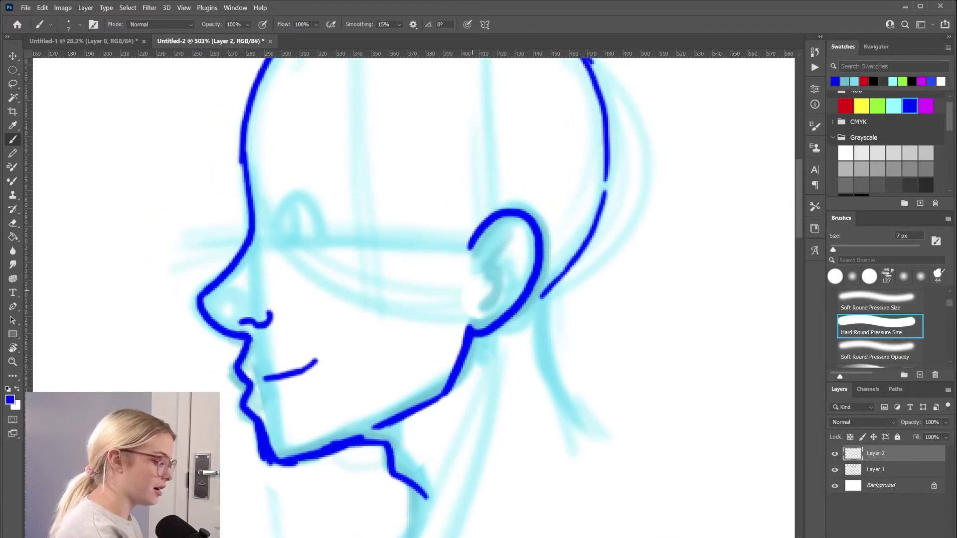
left_click_drag(472, 290, 577, 310)
scroll(473, 290, "up", 3)
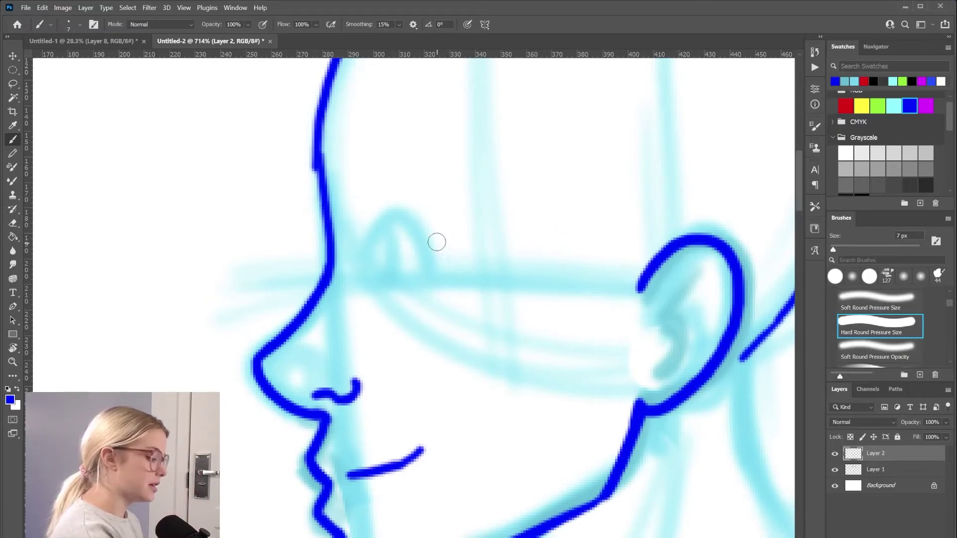
mouse_move(368, 234)
left_mouse_down()
mouse_move(418, 207)
mouse_move(437, 244)
left_mouse_up()
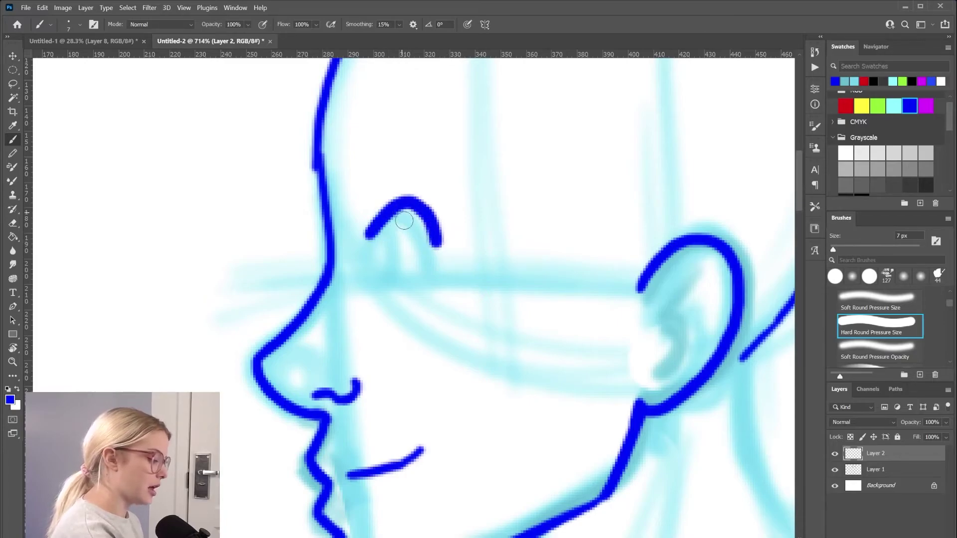
left_click_drag(399, 213, 402, 211)
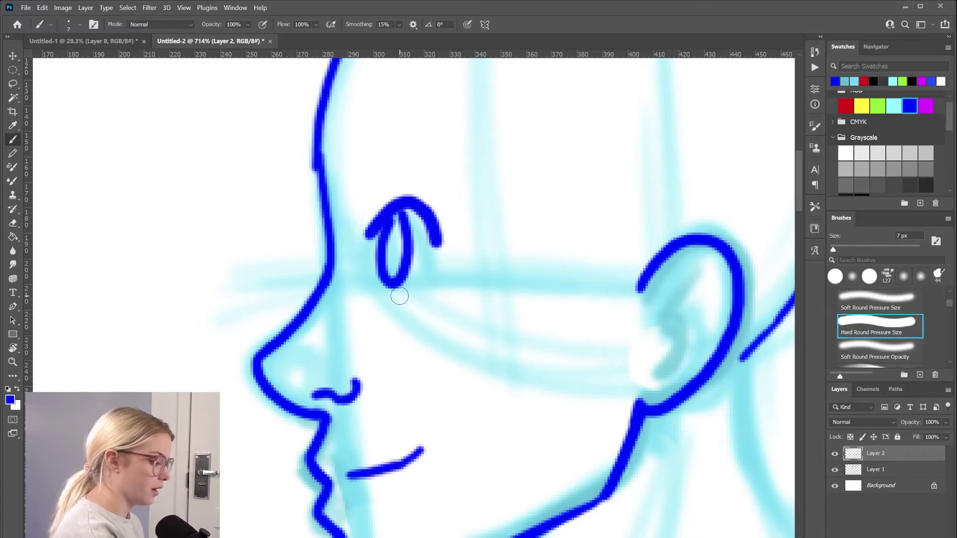
left_click_drag(398, 298, 451, 274)
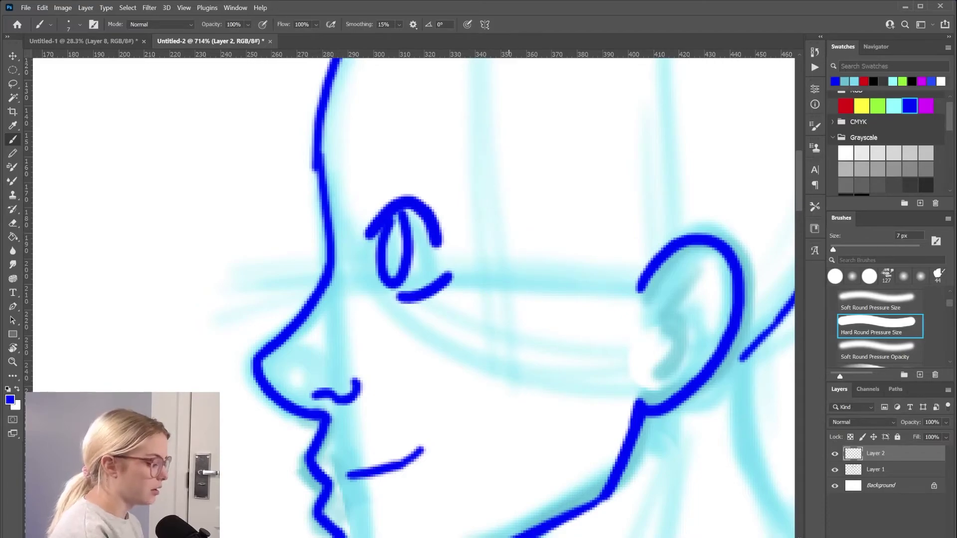
key("ctrl+z")
key("ctrl+z")
key("ctrl+z")
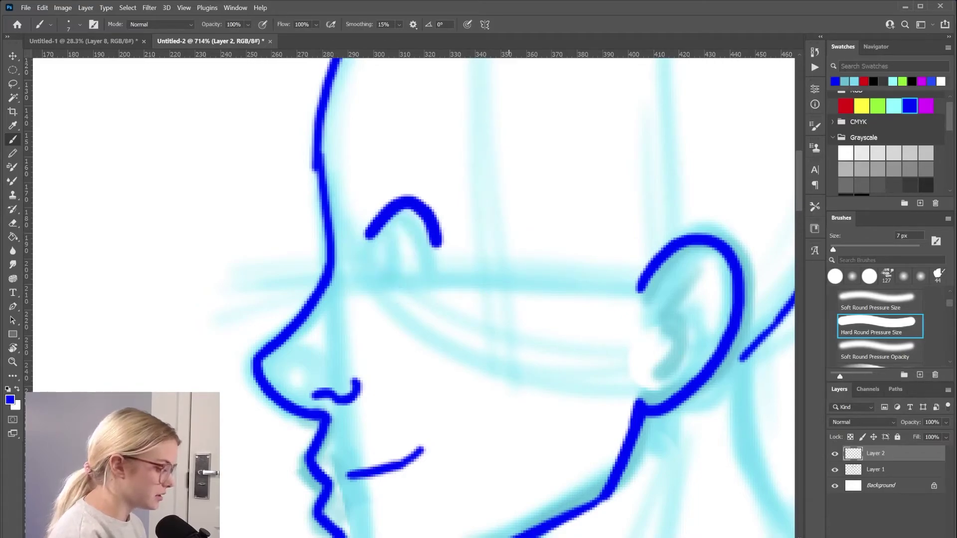
- Ink a wedge-shaped side-view eye with a filled iris and upper lid line, and outline an angled eyebrow above it
mouse_move(368, 227)
left_mouse_down()
mouse_move(387, 220)
mouse_move(433, 269)
left_mouse_up()
mouse_move(369, 227)
left_mouse_down()
mouse_move(377, 288)
mouse_move(396, 291)
mouse_move(431, 269)
left_mouse_up()
mouse_move(383, 234)
left_mouse_down()
mouse_move(381, 284)
mouse_move(391, 252)
left_mouse_up()
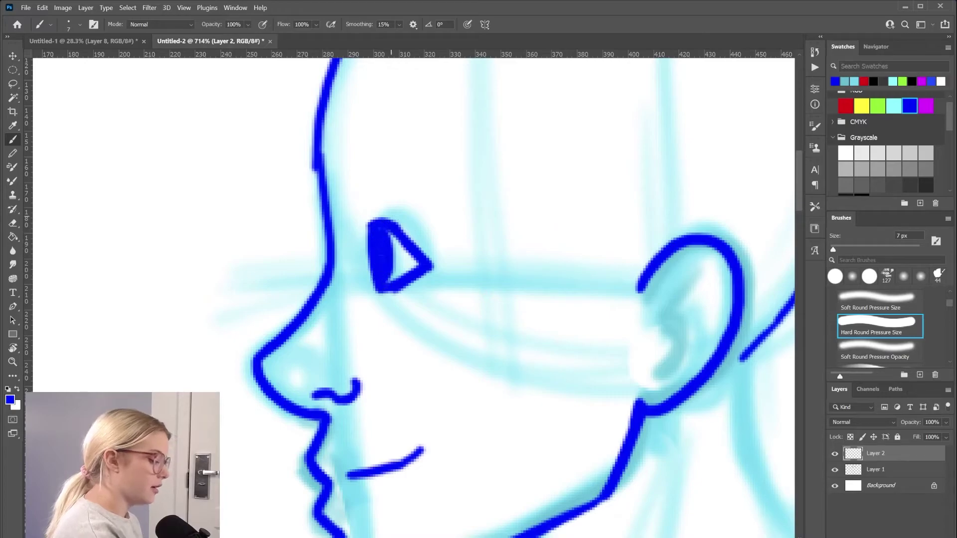
mouse_move(374, 218)
left_mouse_down()
mouse_move(391, 209)
mouse_move(369, 221)
mouse_move(423, 237)
mouse_move(364, 241)
mouse_move(373, 253)
left_mouse_up()
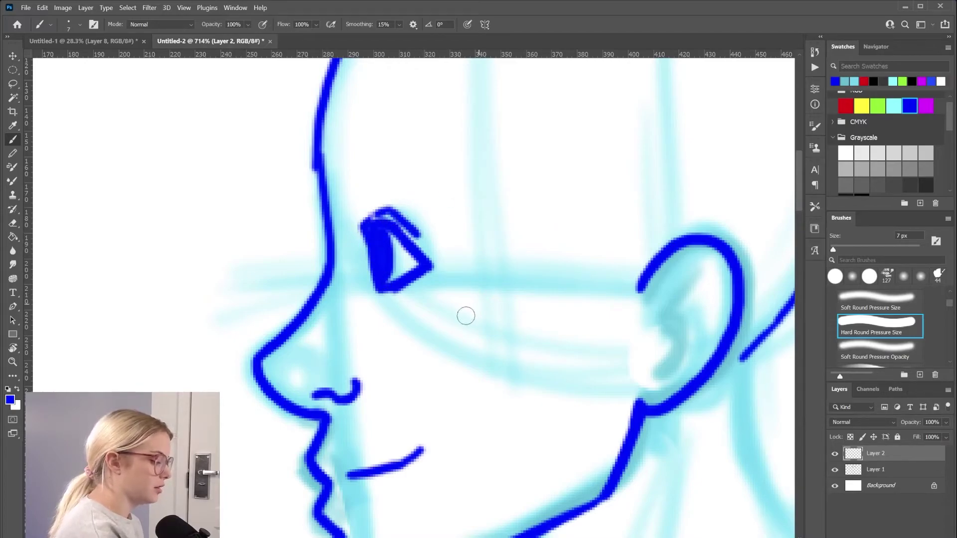
mouse_move(363, 179)
left_mouse_down()
mouse_move(412, 147)
mouse_move(450, 151)
mouse_move(445, 168)
mouse_move(354, 186)
mouse_move(465, 170)
left_mouse_up()
mouse_move(350, 176)
left_mouse_down()
mouse_move(372, 183)
mouse_move(467, 172)
left_mouse_up()
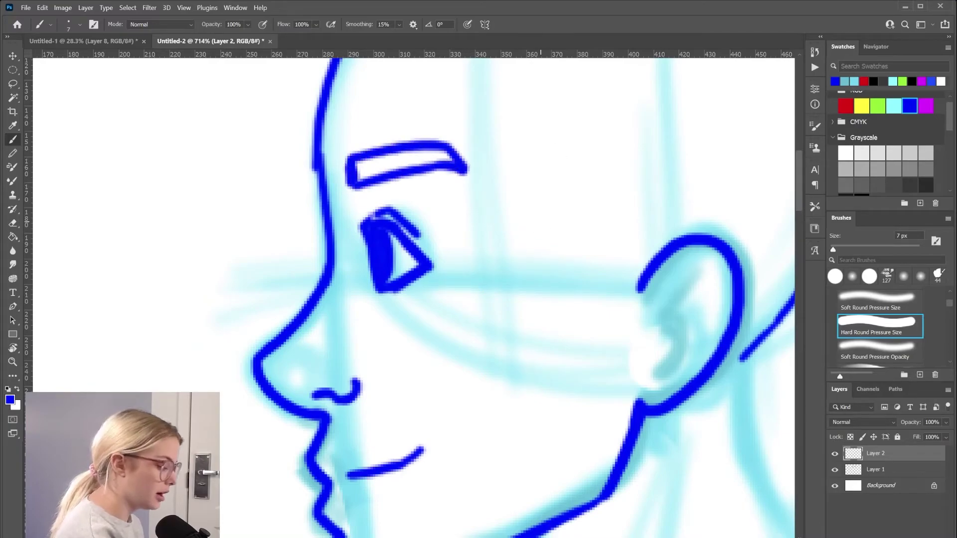
- Ink the inner ear folds and the neck lines at the nape, below the ear and down the throat
scroll(540, 221, "down", 5)
scroll(540, 221, "up", 2)
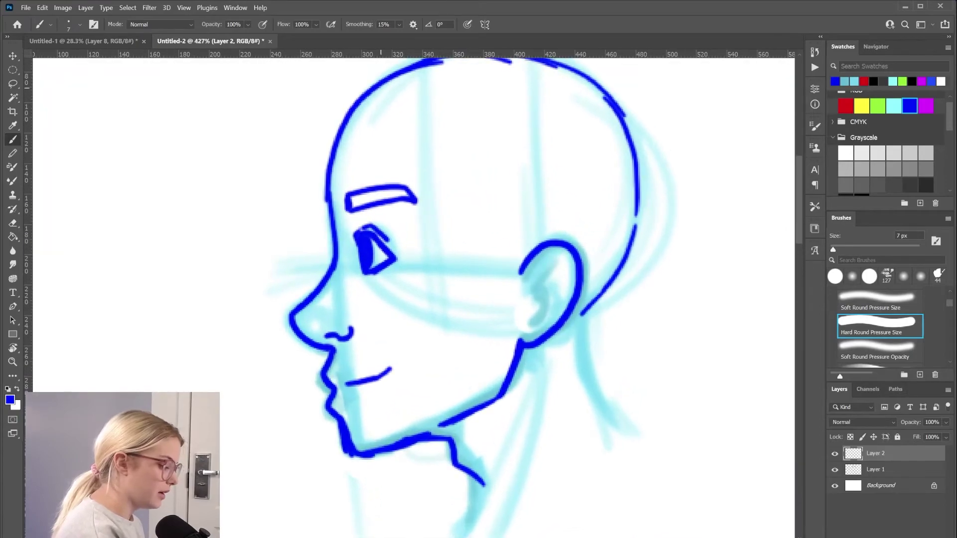
left_click_drag(531, 199, 519, 167)
mouse_move(546, 244)
left_mouse_down()
mouse_move(561, 322)
mouse_move(581, 356)
left_mouse_up()
left_click(485, 224)
mouse_move(495, 242)
left_mouse_down()
mouse_move(489, 248)
mouse_move(495, 214)
mouse_move(524, 191)
mouse_move(531, 207)
mouse_move(446, 412)
left_mouse_up()
scroll(461, 269, "down", 2)
scroll(448, 284, "up", 2)
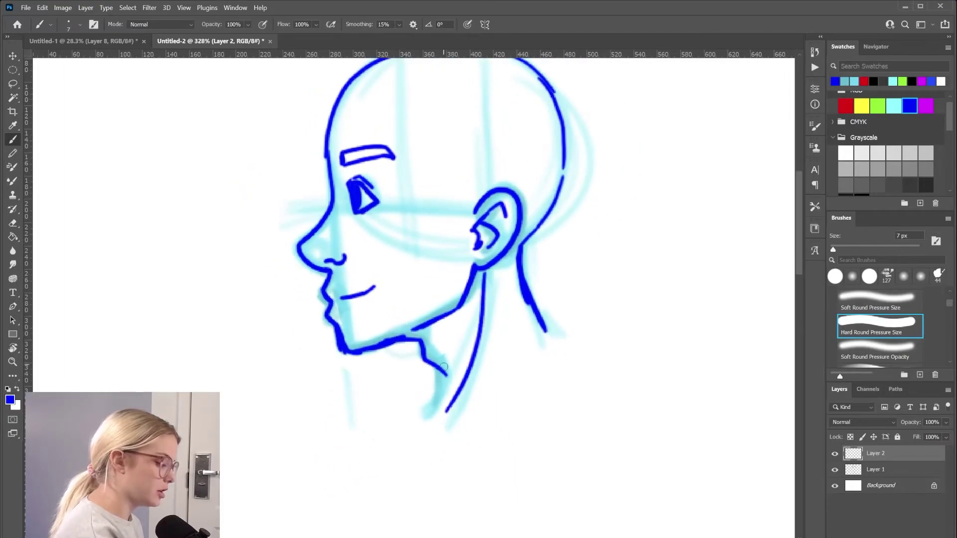
left_click_drag(443, 366, 446, 398)
- Draw two short blue arched eyebrows above the eyes of the grey front-view head
scroll(494, 371, "down", 2)
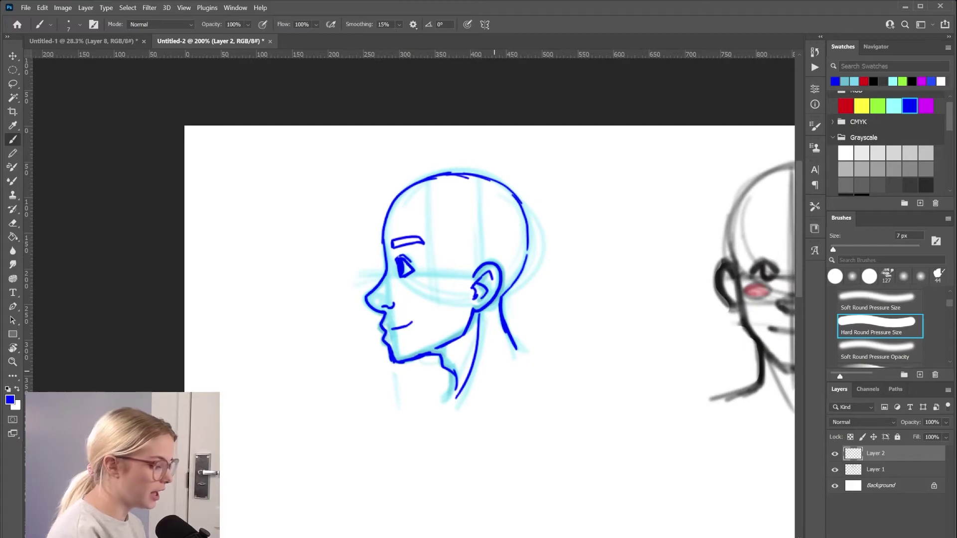
scroll(494, 371, "right", 5)
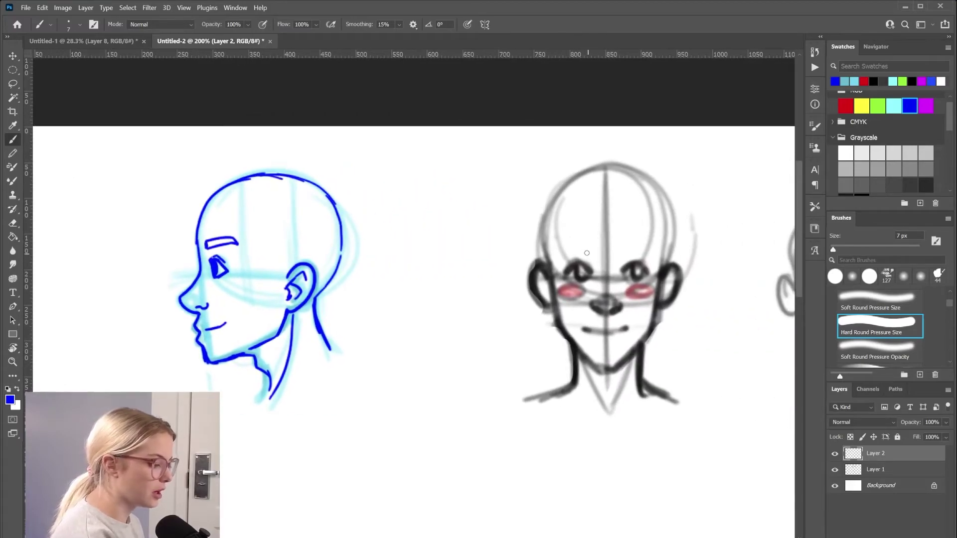
left_click_drag(587, 252, 567, 255)
left_click_drag(628, 254, 645, 258)
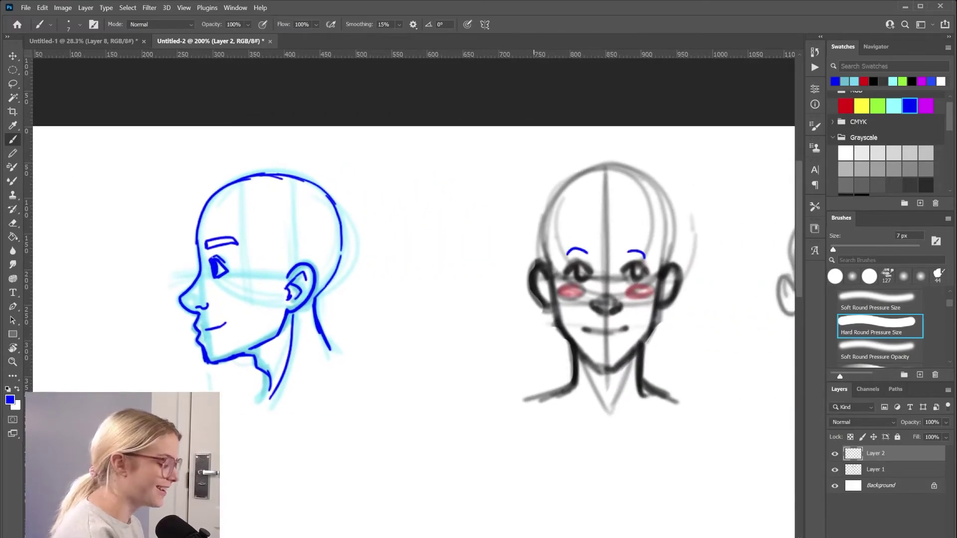
- Choose red as the brush colour and create a new layer inside a new group above Layer 2
scroll(533, 284, "down", 2)
scroll(451, 292, "up", 4)
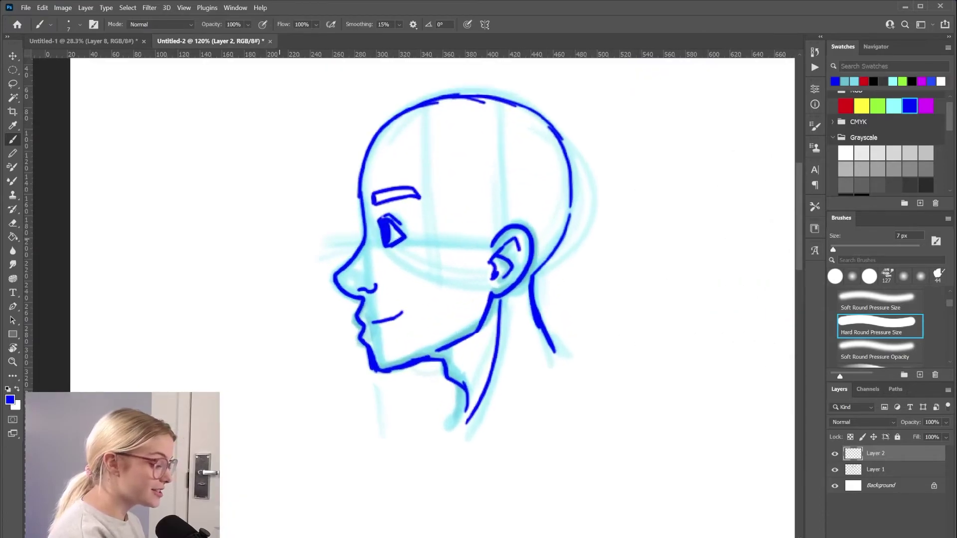
scroll(463, 269, "up", 2)
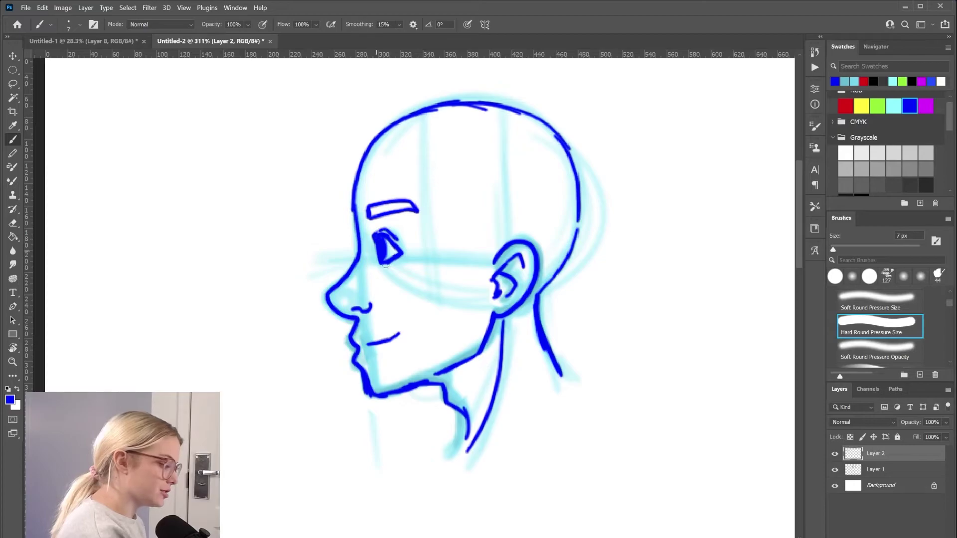
left_click(845, 105)
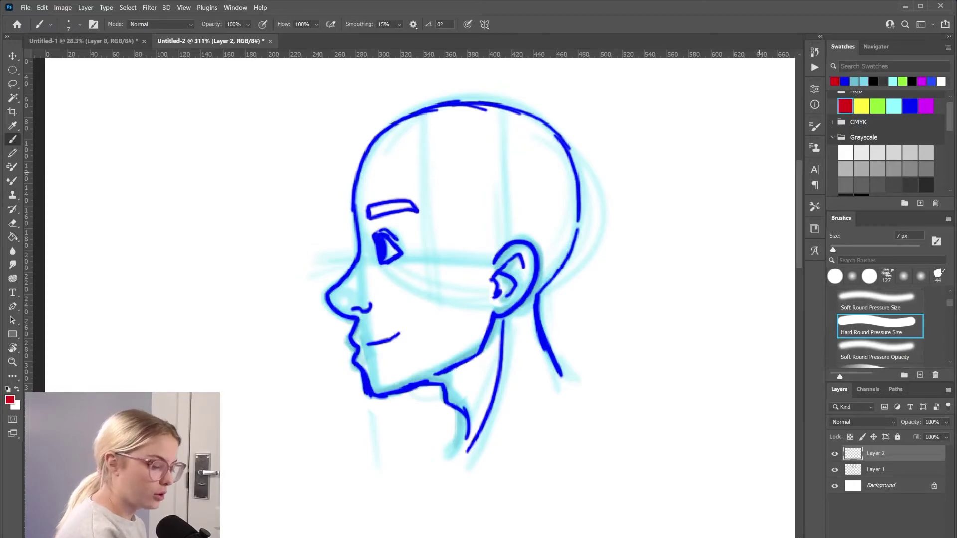
key("ctrl+g")
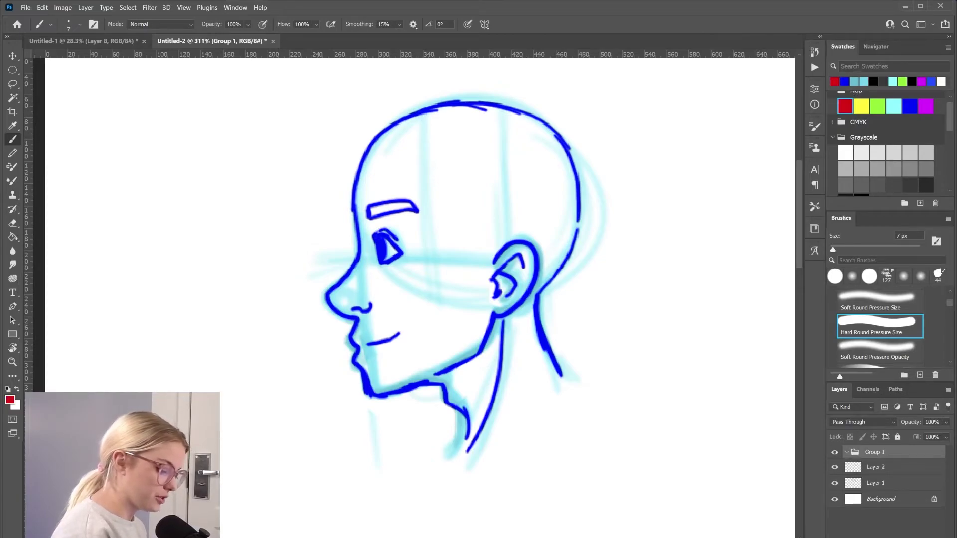
key("ctrl+shift+alt+n")
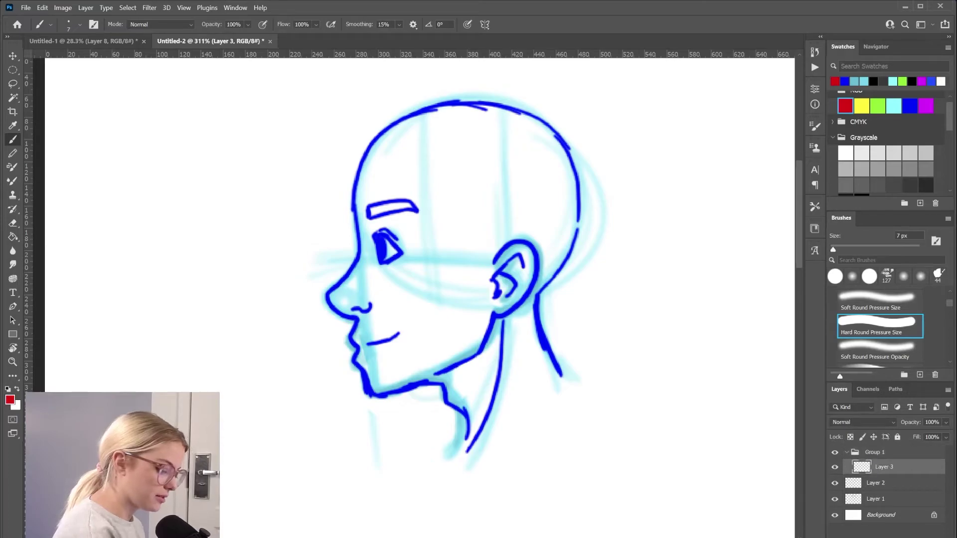
- Draw a red cranium circle over the side-view head and a sloping face line from the brow down to the chin
mouse_move(369, 152)
left_mouse_down()
mouse_move(367, 234)
mouse_move(465, 282)
mouse_move(553, 225)
mouse_move(516, 124)
mouse_move(377, 161)
mouse_move(466, 289)
mouse_move(556, 154)
mouse_move(458, 123)
left_mouse_up()
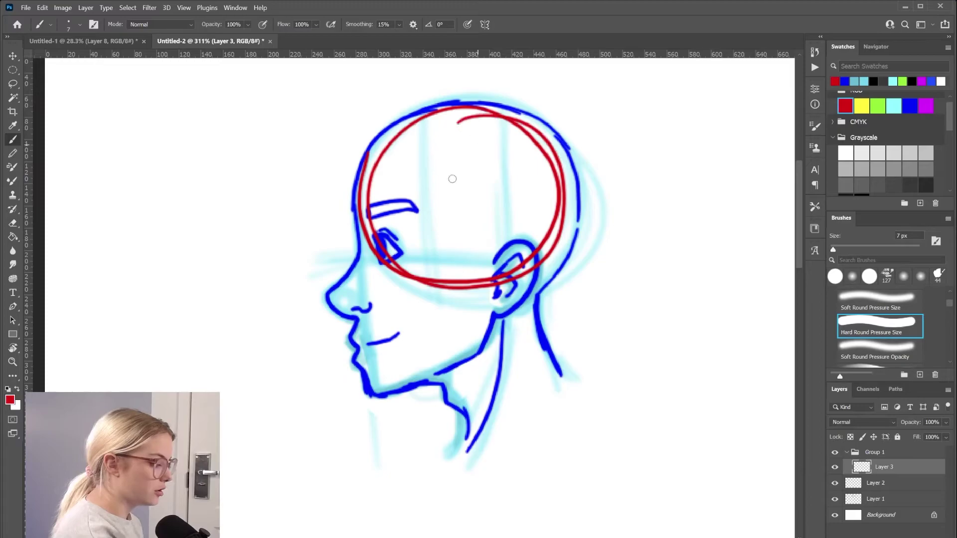
left_click_drag(356, 240, 377, 391)
left_click_drag(358, 213, 379, 366)
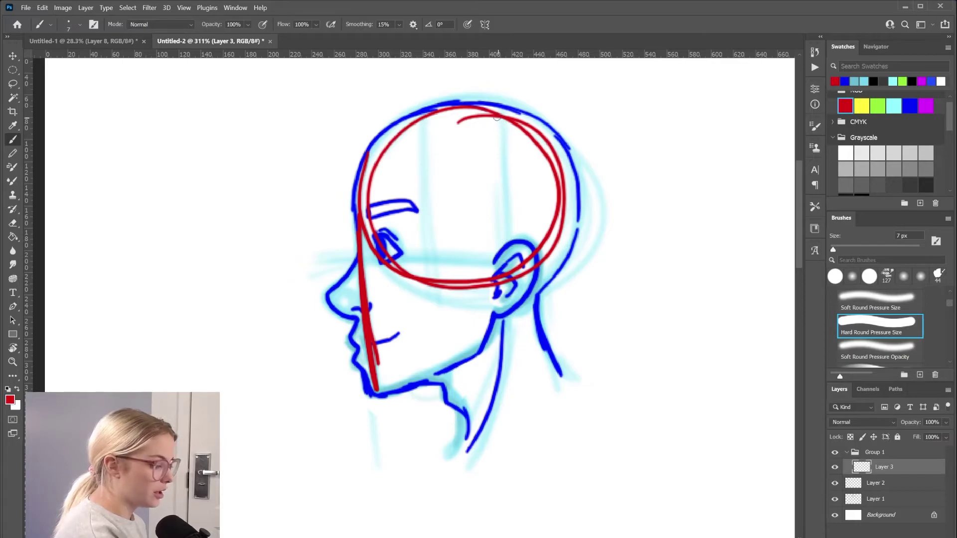
- Add red guides for the vertical ear line, ear, jaw and neck, with a short vertical mark where the throat meets the jaw
mouse_move(501, 118)
left_mouse_down()
mouse_move(501, 284)
mouse_move(490, 324)
mouse_move(406, 384)
mouse_move(379, 389)
left_mouse_up()
mouse_move(501, 273)
left_mouse_down()
mouse_move(516, 245)
mouse_move(529, 276)
mouse_move(513, 310)
mouse_move(516, 300)
mouse_move(535, 304)
mouse_move(568, 383)
left_mouse_up()
left_click_drag(437, 375, 457, 453)
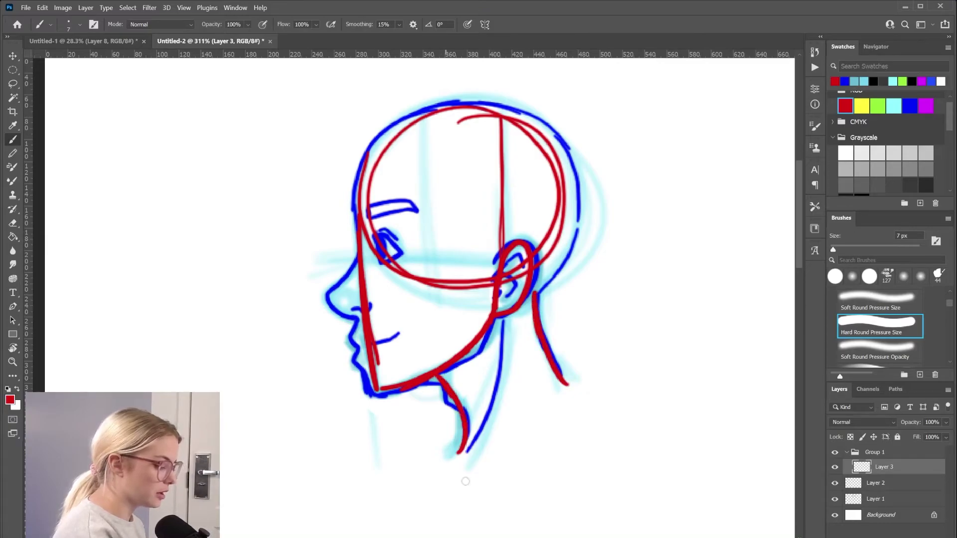
left_click_drag(434, 346, 435, 400)
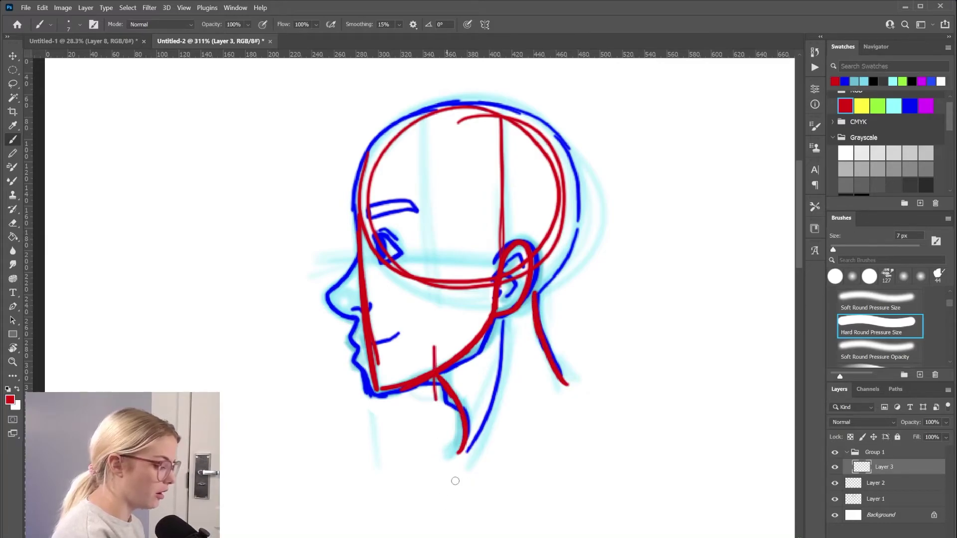
- Draw a small red circle for the nose ball and trace the nose, lips and chin profile in red
left_click_drag(353, 296, 355, 299)
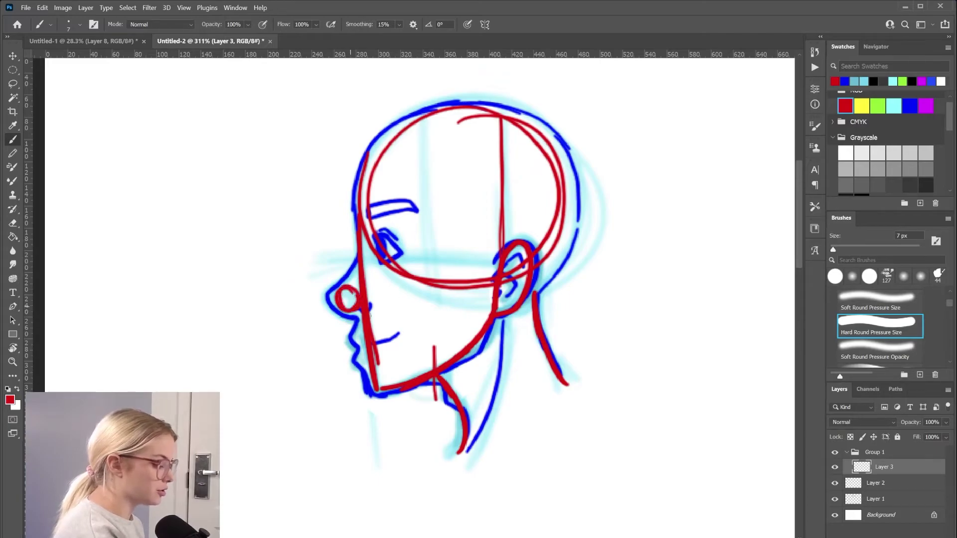
mouse_move(357, 250)
left_mouse_down()
mouse_move(330, 290)
mouse_move(359, 314)
mouse_move(361, 360)
left_mouse_up()
mouse_move(359, 322)
left_mouse_down()
mouse_move(371, 391)
mouse_move(406, 394)
mouse_move(454, 375)
left_mouse_up()
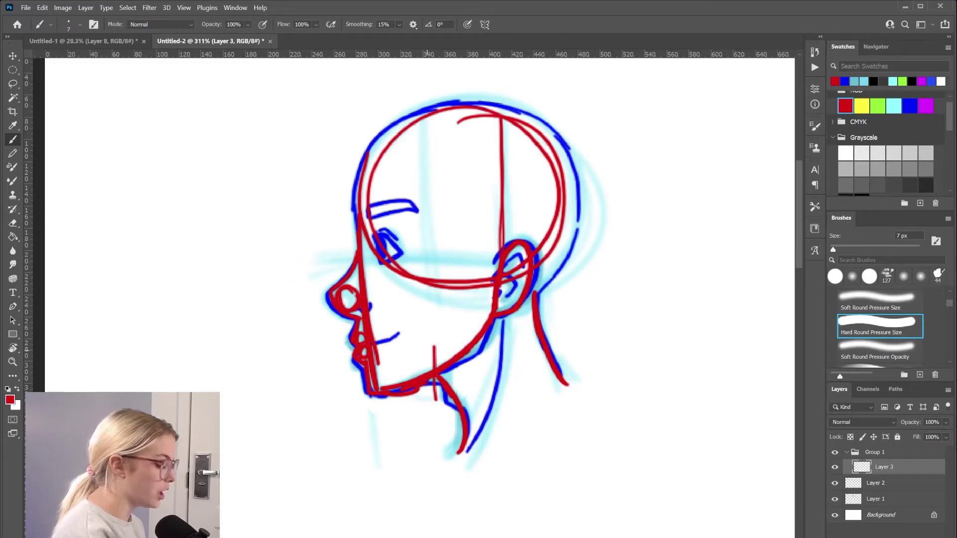
- Hide the red construction overlay on Layer 3 and make Layer 2 the active layer
left_click(835, 467)
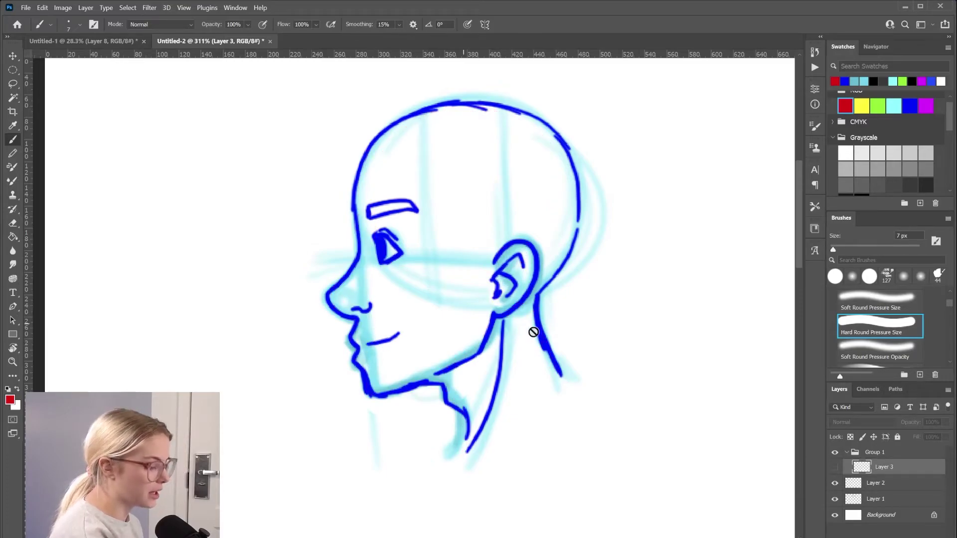
left_click(881, 488)
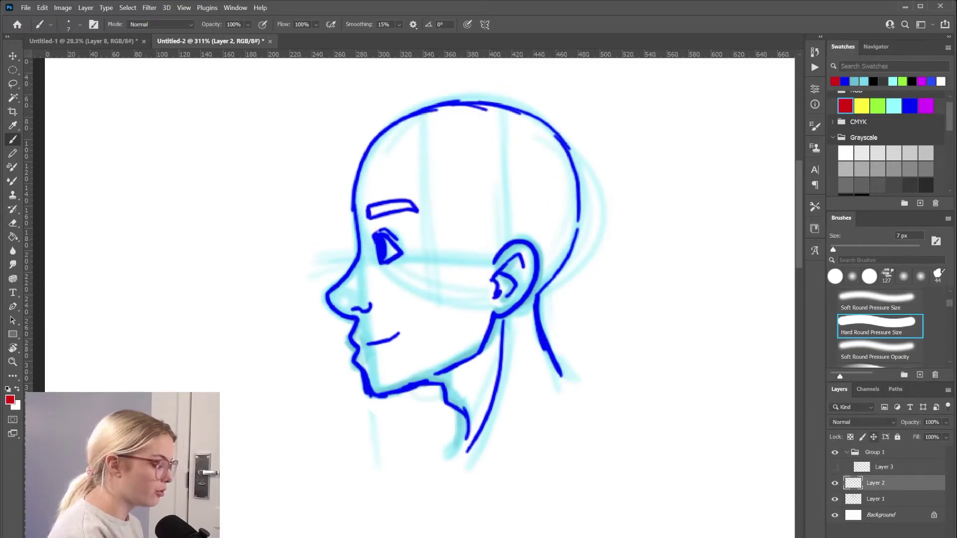
left_click(844, 81)
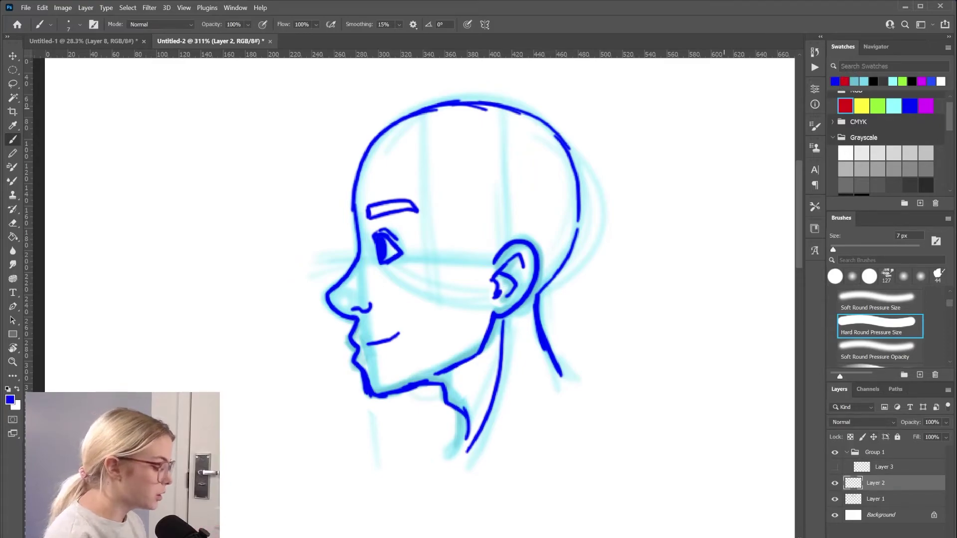
mouse_move(369, 354)
left_mouse_down()
mouse_move(355, 345)
mouse_move(366, 343)
left_mouse_up()
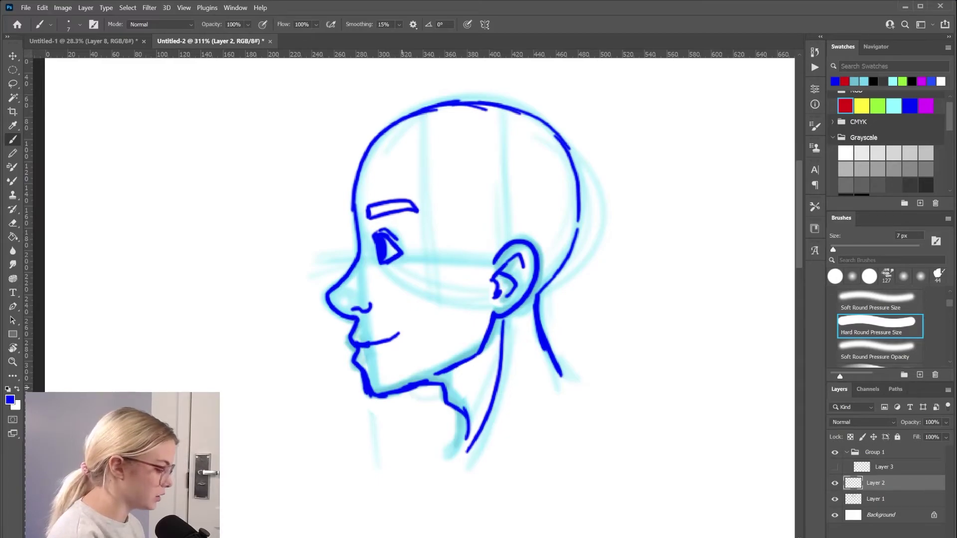
key("ctrl+z")
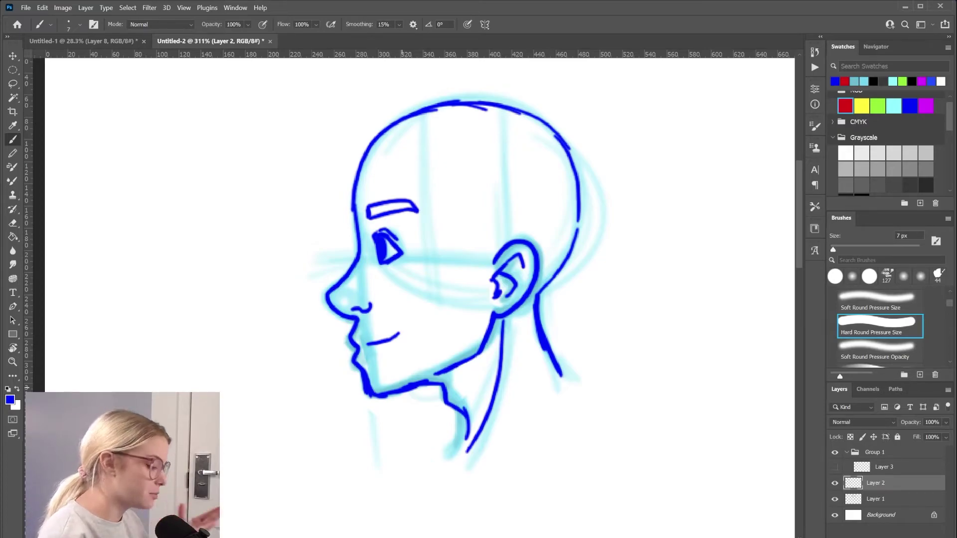
- Sketch a loose red circle on the blank canvas below the heads using the Soft Round Pressure Opacity brush
scroll(456, 336, "down", 5)
left_click_drag(568, 495, 469, 396)
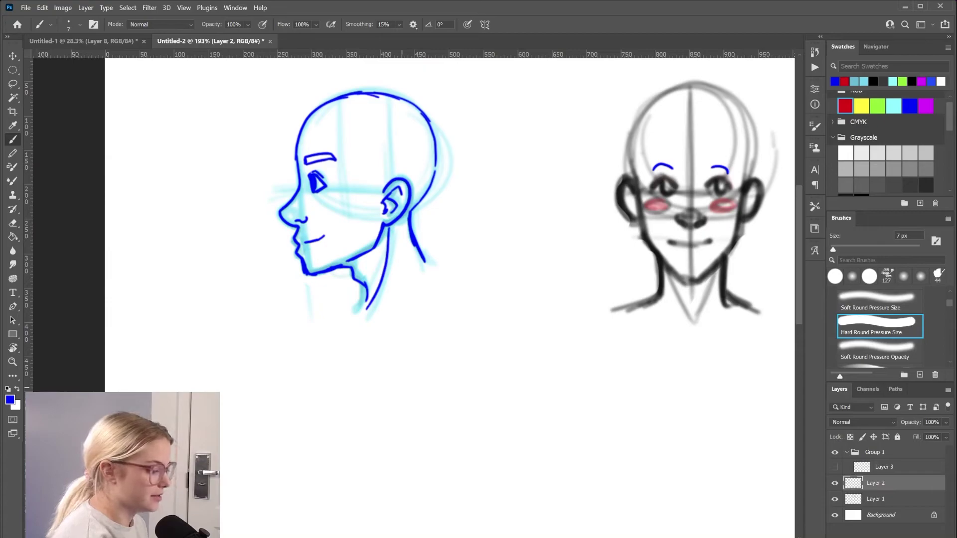
left_click_drag(402, 388, 309, 108)
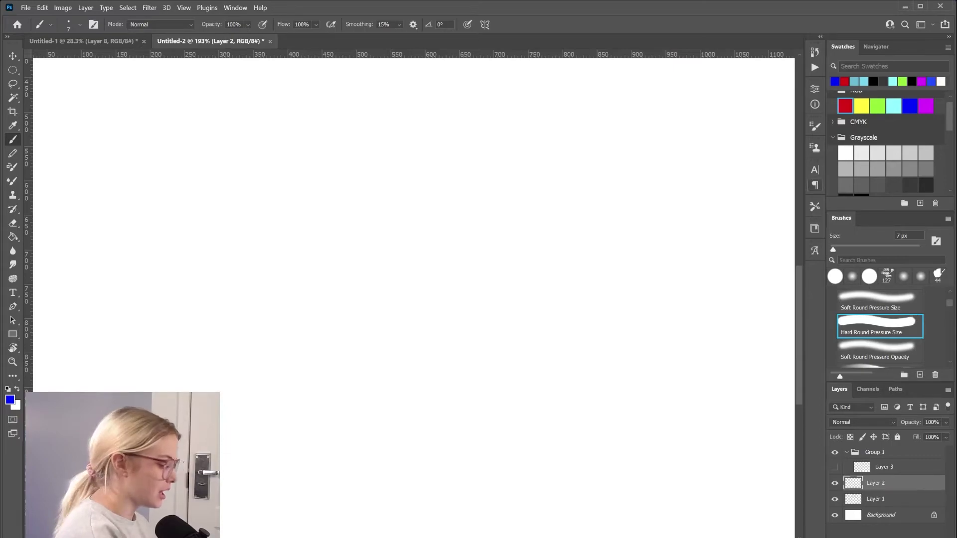
key("i")
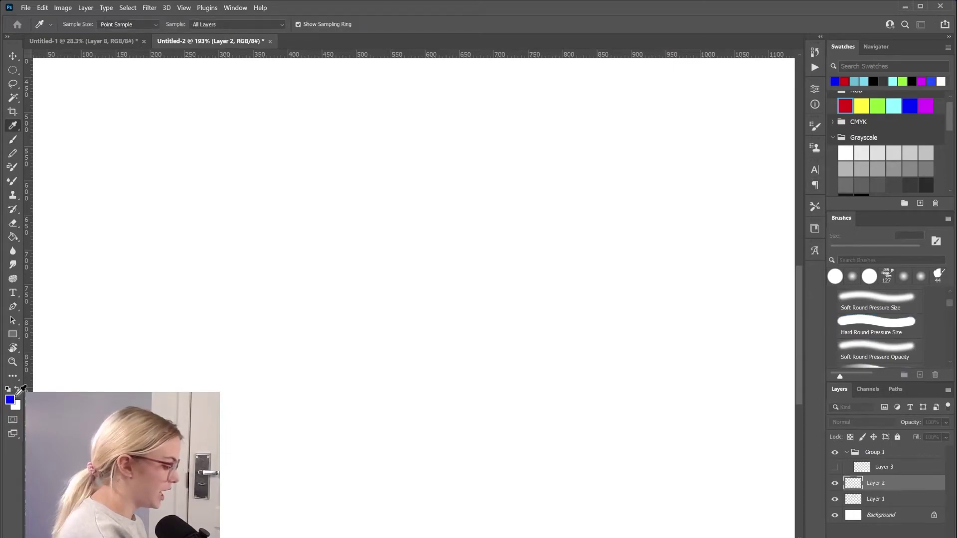
key("b")
left_click(847, 105)
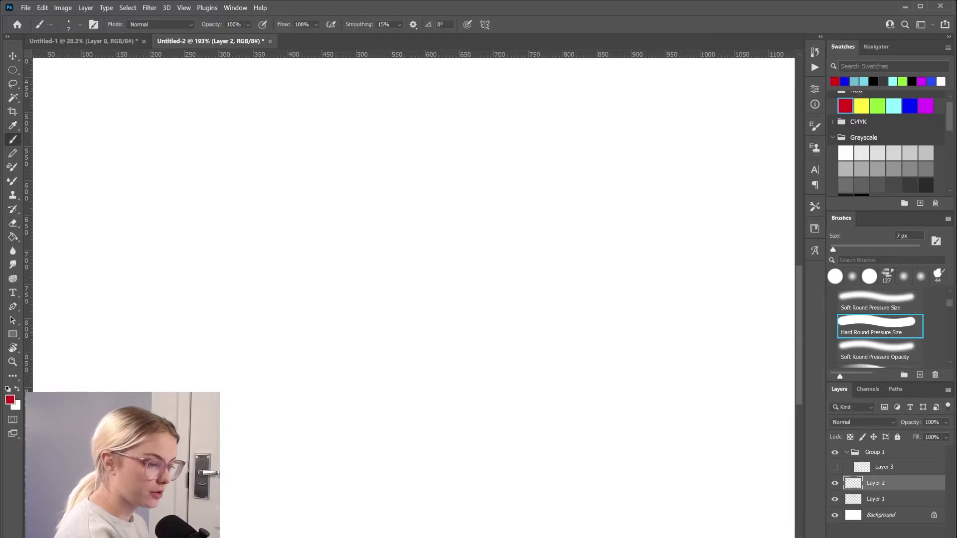
left_click(898, 346)
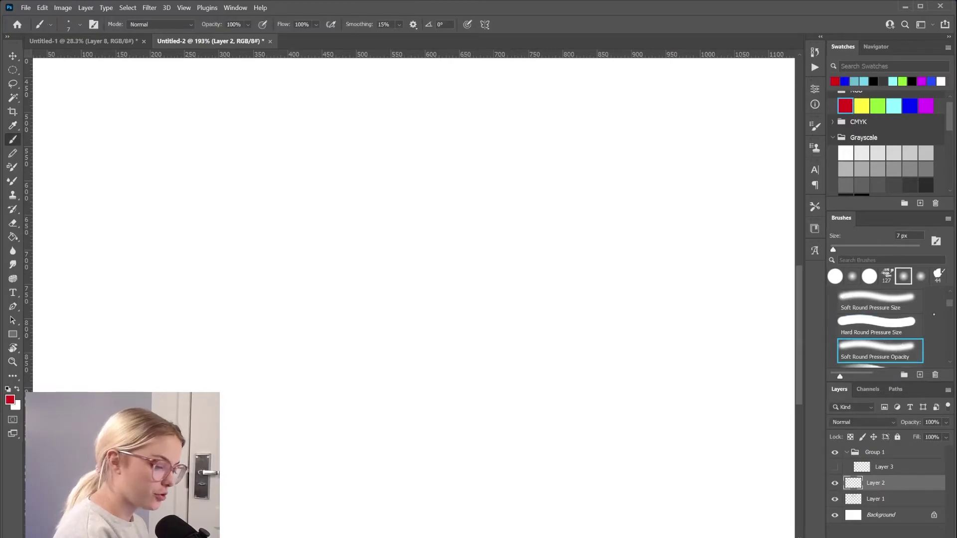
mouse_move(392, 167)
left_mouse_down()
mouse_move(406, 256)
mouse_move(443, 152)
mouse_move(402, 250)
left_mouse_up()
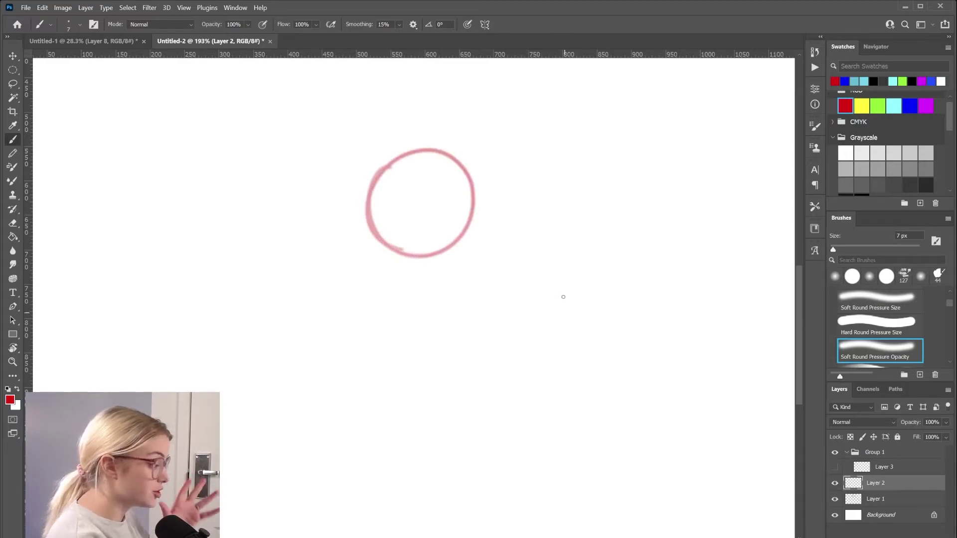
mouse_move(429, 146)
left_mouse_down()
mouse_move(461, 156)
mouse_move(376, 247)
mouse_move(471, 229)
mouse_move(429, 269)
left_mouse_up()
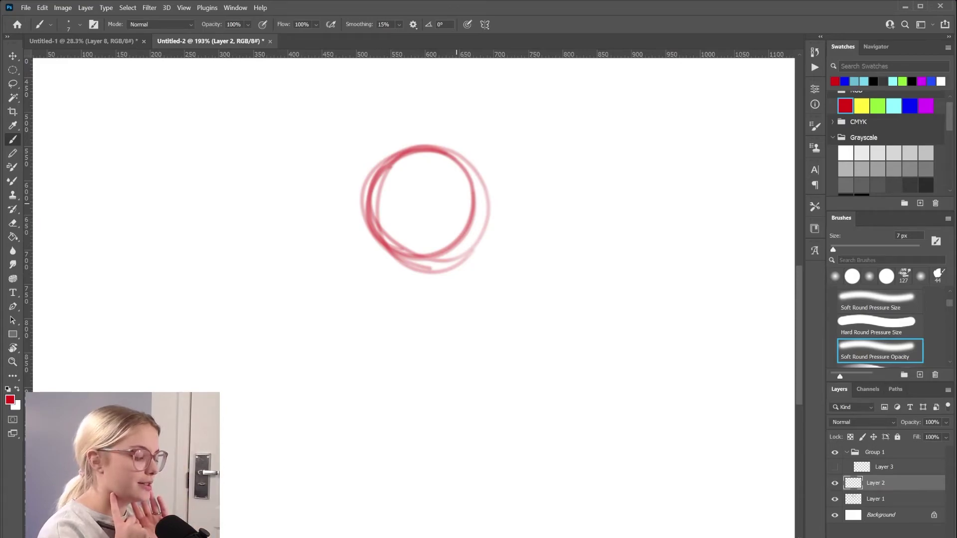
- Draw a slightly curved red centre line, off-centre toward the face side, from the circle's upper edge to well below it
scroll(456, 203, "up", 5)
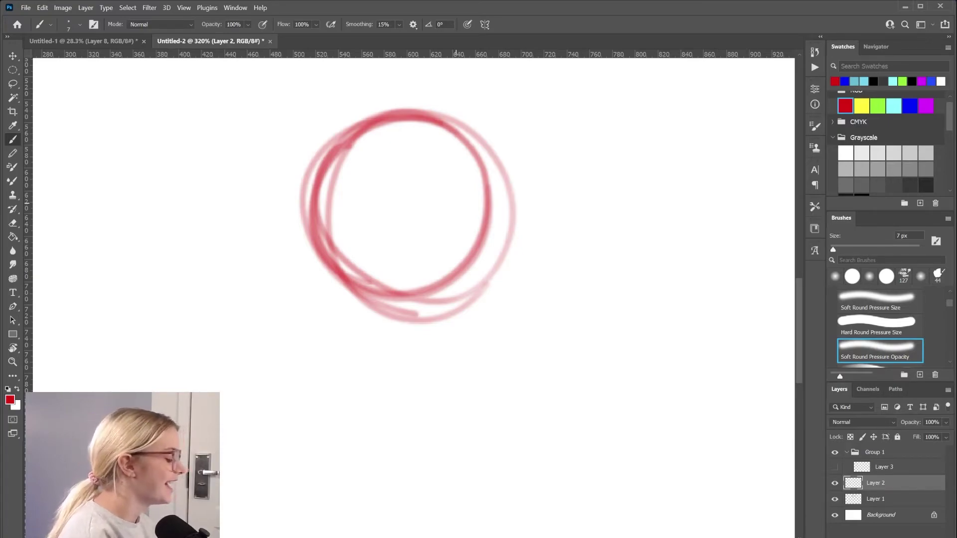
mouse_move(381, 130)
left_mouse_down()
mouse_move(359, 178)
mouse_move(363, 320)
left_mouse_up()
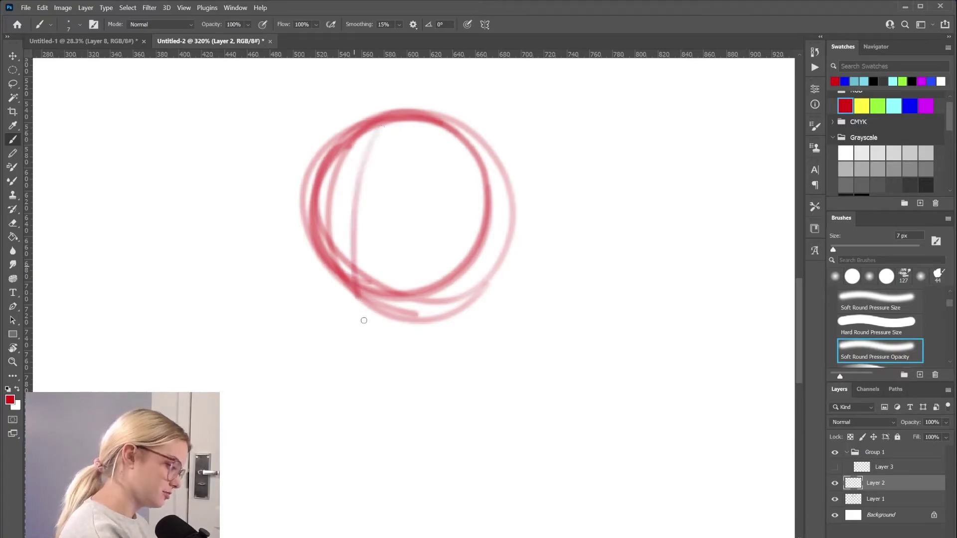
left_click_drag(375, 127, 360, 404)
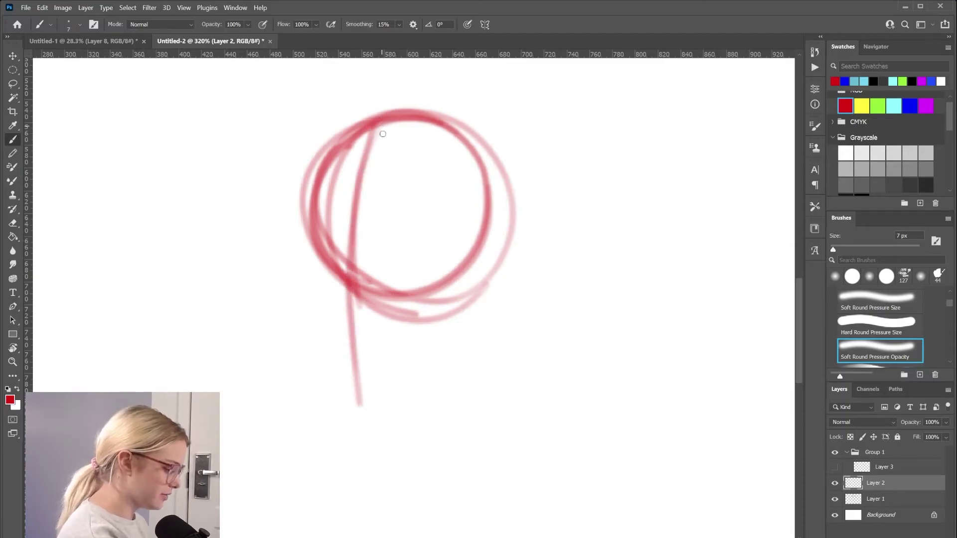
mouse_move(374, 129)
left_mouse_down()
mouse_move(349, 267)
mouse_move(354, 395)
left_mouse_up()
mouse_move(372, 122)
left_mouse_down()
mouse_move(348, 307)
mouse_move(355, 419)
left_mouse_up()
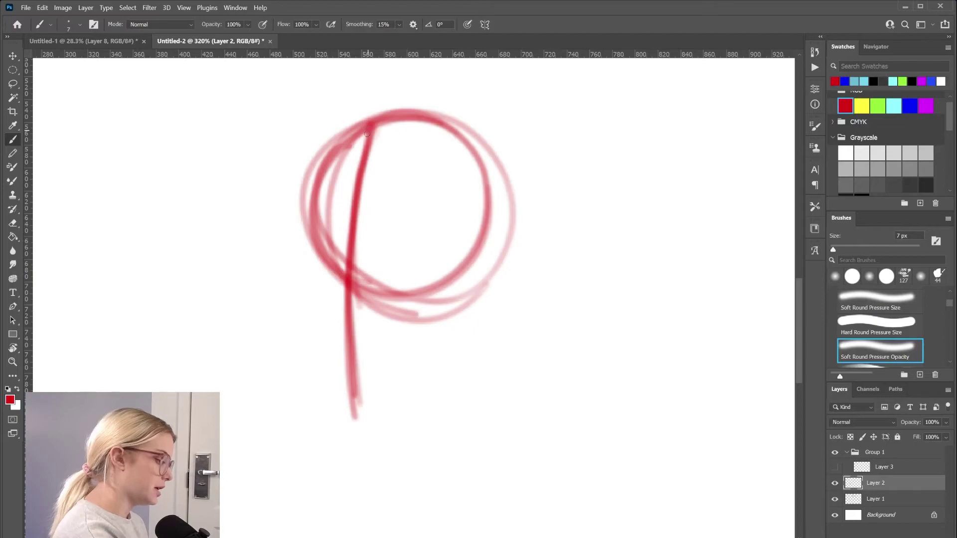
mouse_move(366, 134)
left_mouse_down()
mouse_move(346, 257)
mouse_move(347, 396)
left_mouse_up()
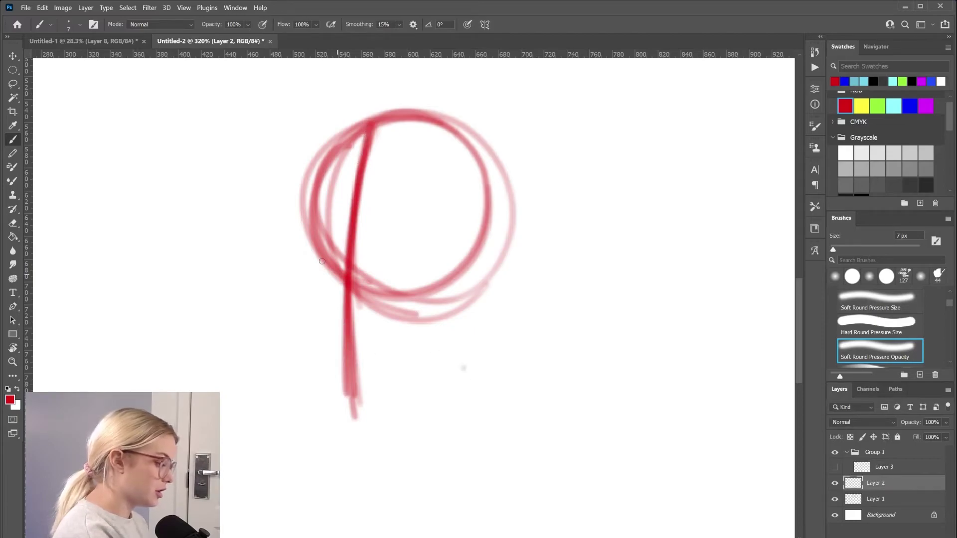
left_click_drag(299, 301, 303, 289)
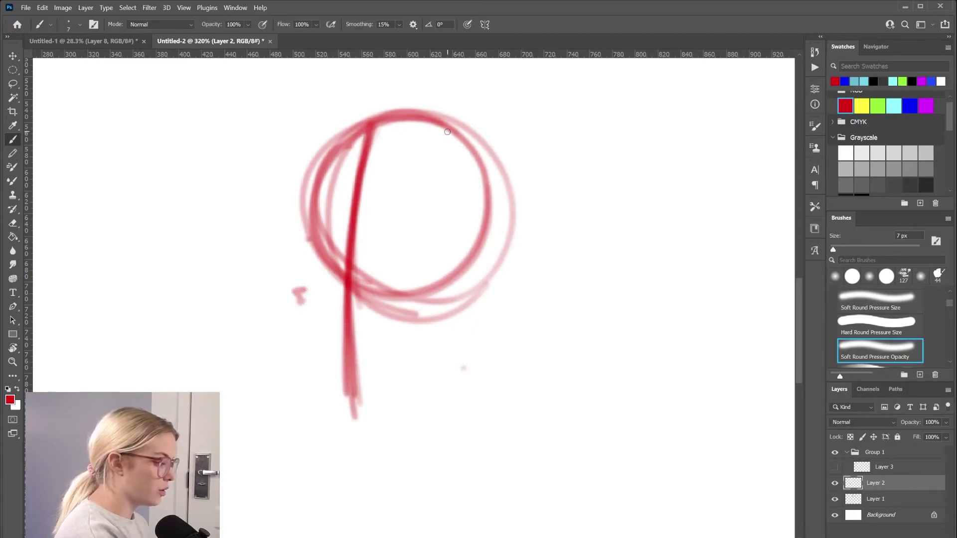
left_click_drag(446, 131, 433, 404)
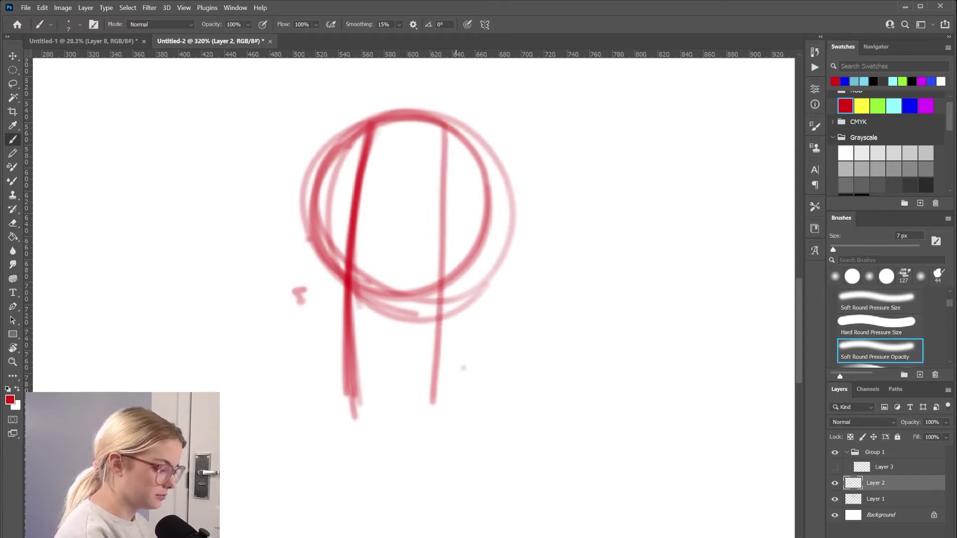
key("ctrl+z")
key("ctrl+z")
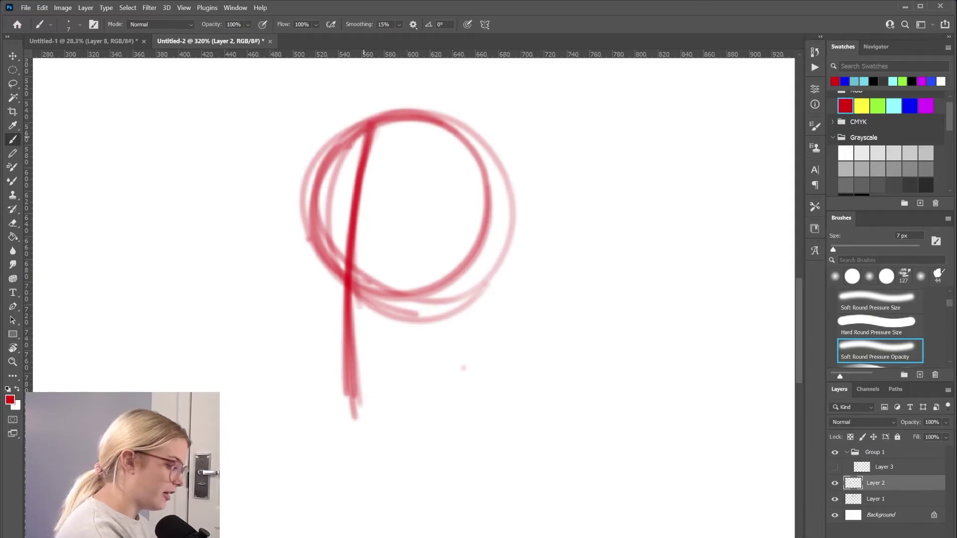
- Reinforce the curved centre line and cross it with a slightly sloping red guide line along the circle's lower edge
left_click_drag(365, 133, 357, 387)
mouse_move(380, 296)
left_mouse_down()
mouse_move(344, 286)
mouse_move(316, 170)
mouse_move(373, 124)
left_mouse_up()
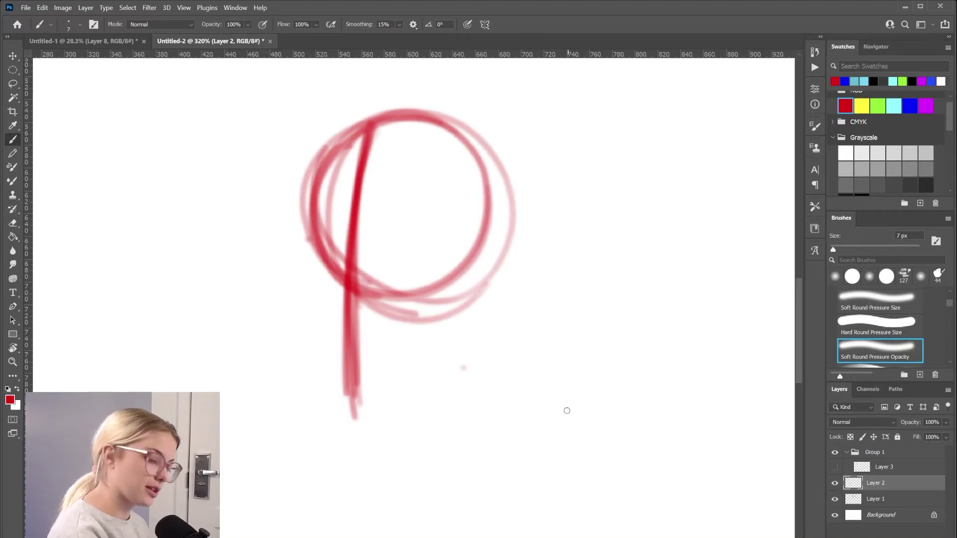
mouse_move(310, 273)
left_mouse_down()
mouse_move(490, 301)
mouse_move(366, 284)
mouse_move(468, 298)
left_mouse_up()
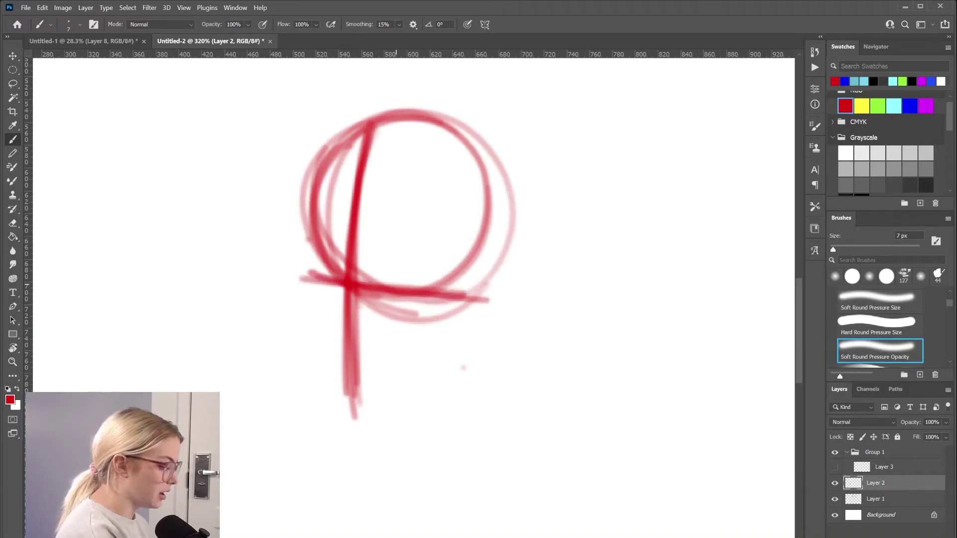
left_click_drag(299, 268, 388, 290)
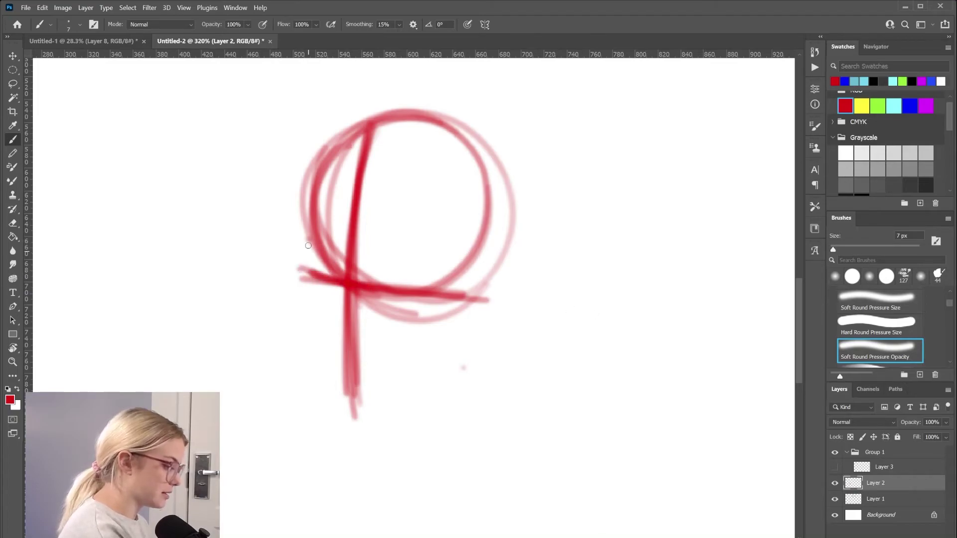
scroll(363, 253, "up", 3)
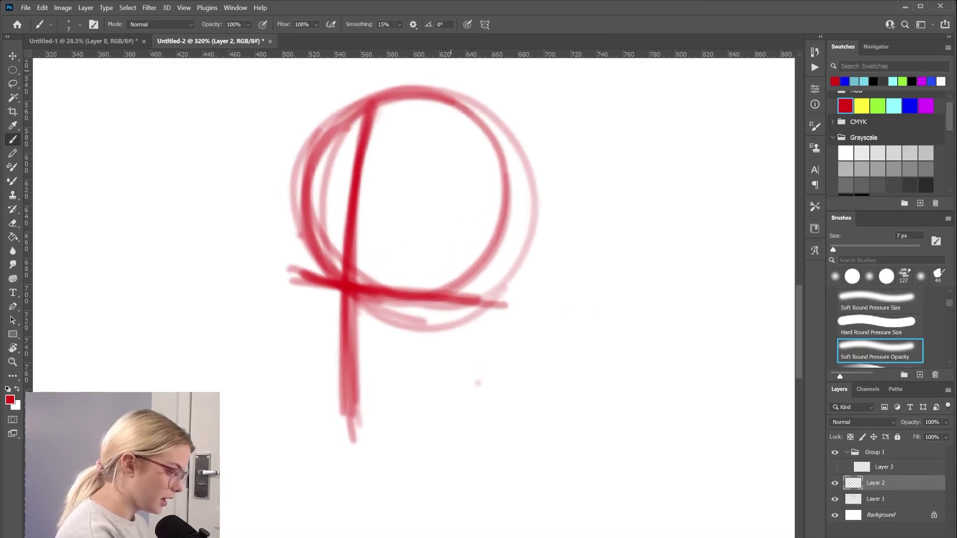
- Draw a red plus sign between the side-view and front-view heads, with an arrow below it pointing down to the new head
scroll(228, 372, "down", 5)
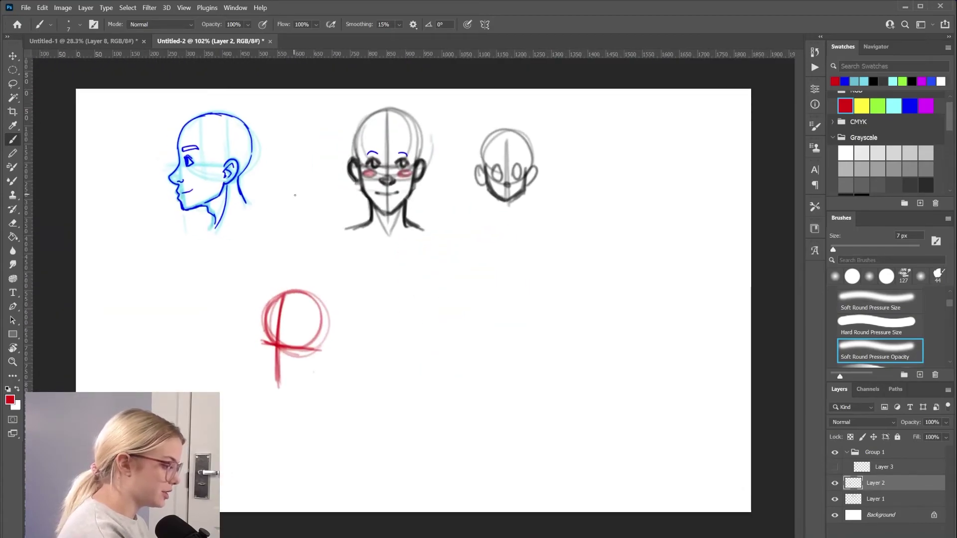
left_click_drag(294, 163, 291, 208)
left_click_drag(277, 183, 314, 185)
left_click_drag(289, 222, 288, 274)
left_click_drag(277, 264, 298, 260)
- Draw the forehead and brow contour on the circle's face side, dipping in to the eye line, and mark it with a small arrow
scroll(385, 294, "up", 5)
mouse_move(213, 345)
left_mouse_down()
mouse_move(490, 256)
mouse_move(533, 224)
left_mouse_up()
scroll(563, 386, "up", 2)
scroll(513, 357, "up", 2)
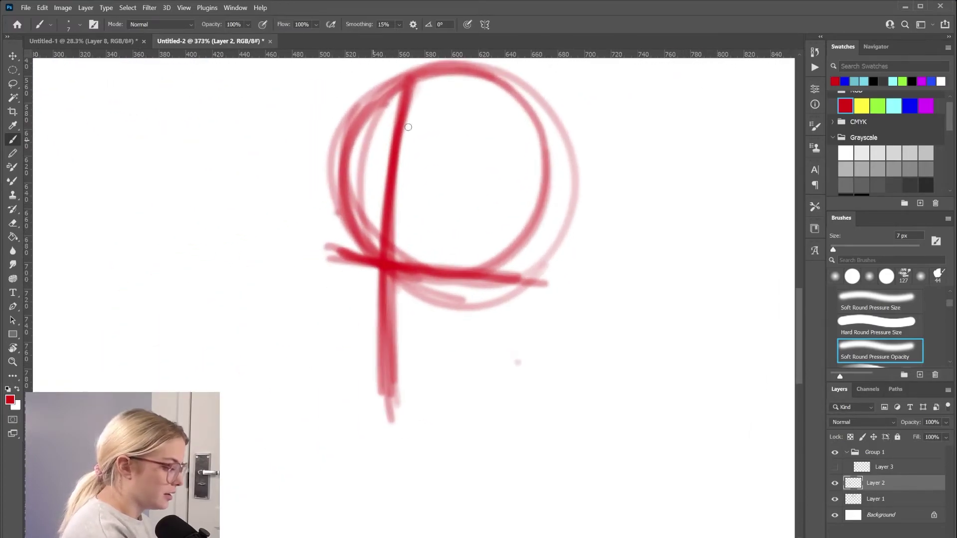
scroll(266, 363, "down", 7)
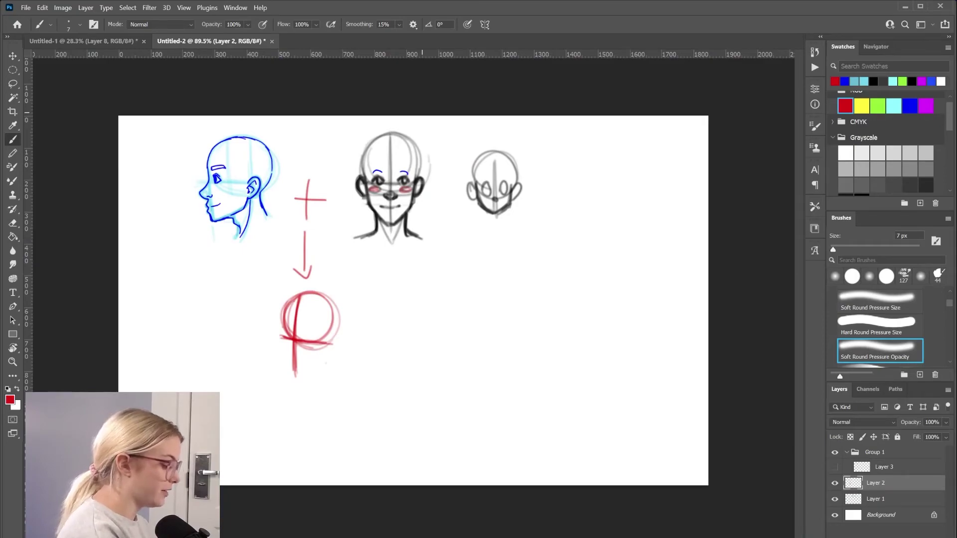
scroll(327, 363, "up", 5)
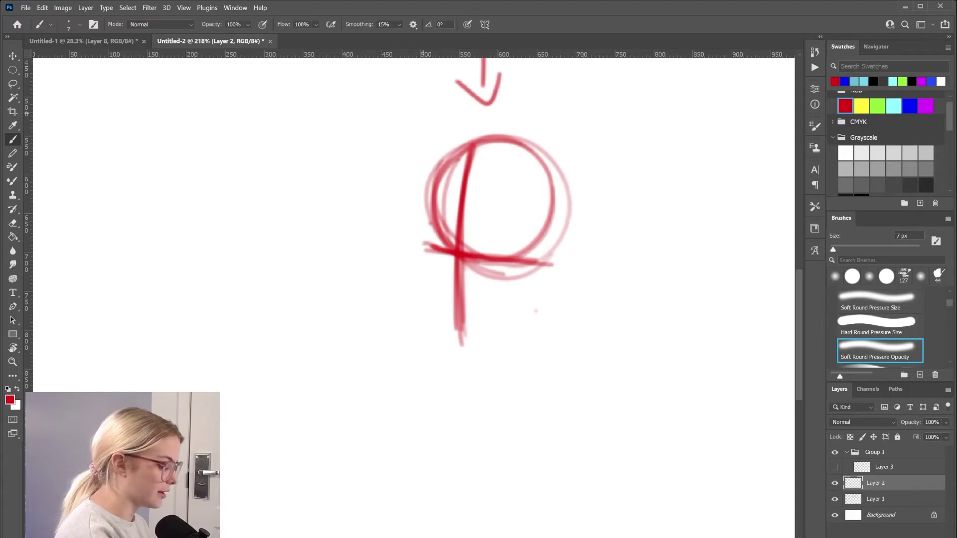
scroll(536, 311, "up", 5)
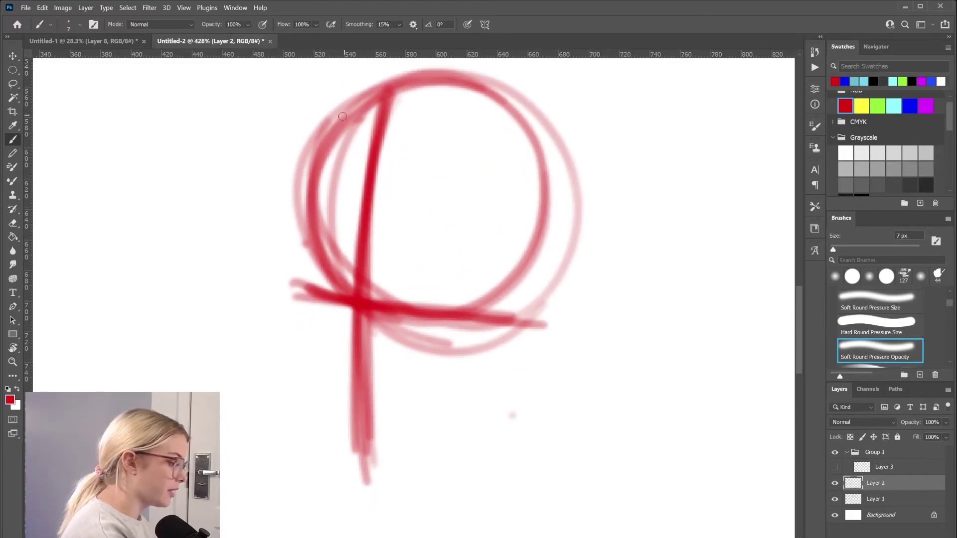
mouse_move(311, 160)
left_mouse_down()
mouse_move(295, 250)
mouse_move(294, 195)
left_mouse_up()
mouse_move(283, 114)
left_mouse_down()
mouse_move(298, 135)
mouse_move(307, 124)
left_mouse_up()
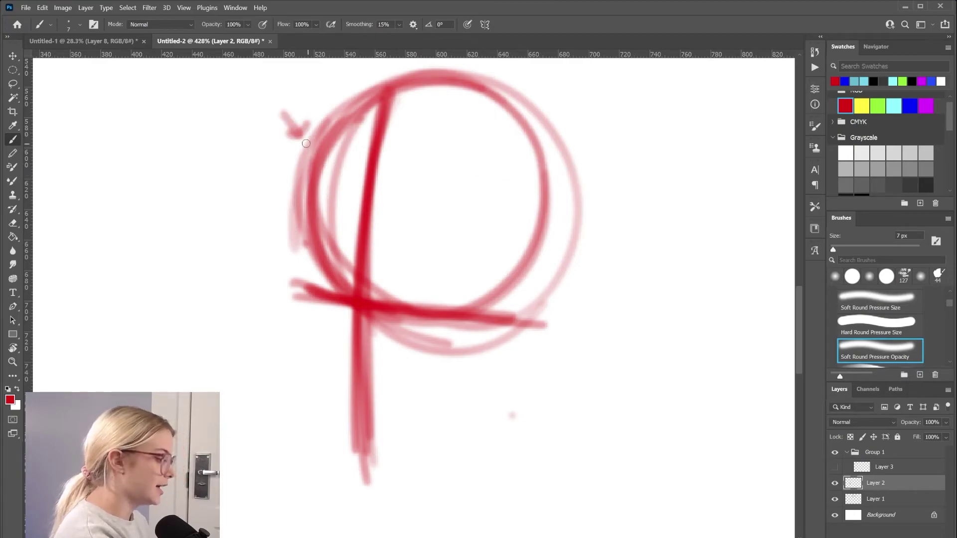
mouse_move(313, 153)
left_mouse_down()
mouse_move(297, 230)
mouse_move(314, 285)
left_mouse_up()
mouse_move(294, 249)
left_mouse_down()
mouse_move(312, 285)
mouse_move(294, 197)
left_mouse_up()
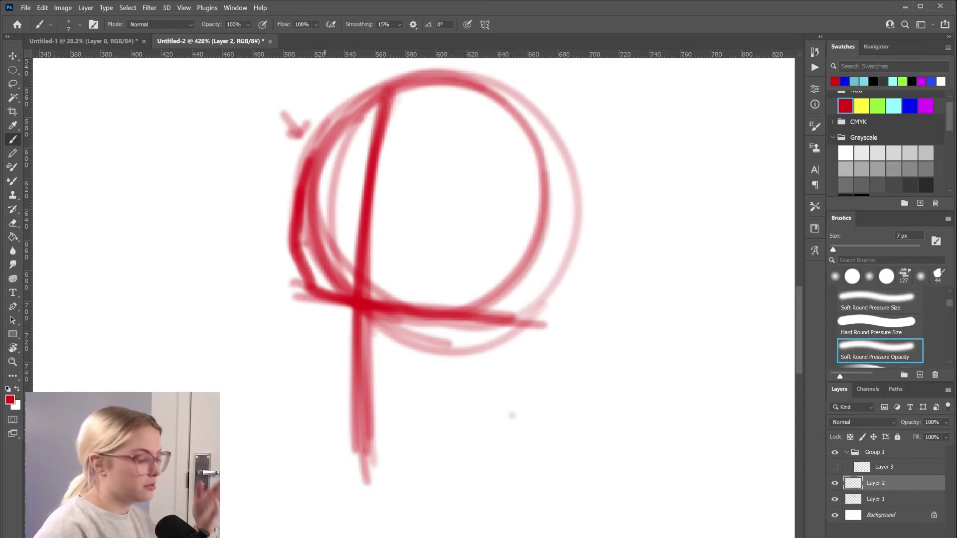
- Draw the far cheek contour from the eye line down to a short flat chin, and begin the jaw from there
mouse_move(319, 295)
left_mouse_down()
mouse_move(302, 361)
mouse_move(298, 342)
mouse_move(322, 427)
left_mouse_up()
mouse_move(301, 373)
left_mouse_down()
mouse_move(343, 479)
mouse_move(335, 468)
mouse_move(382, 483)
left_mouse_up()
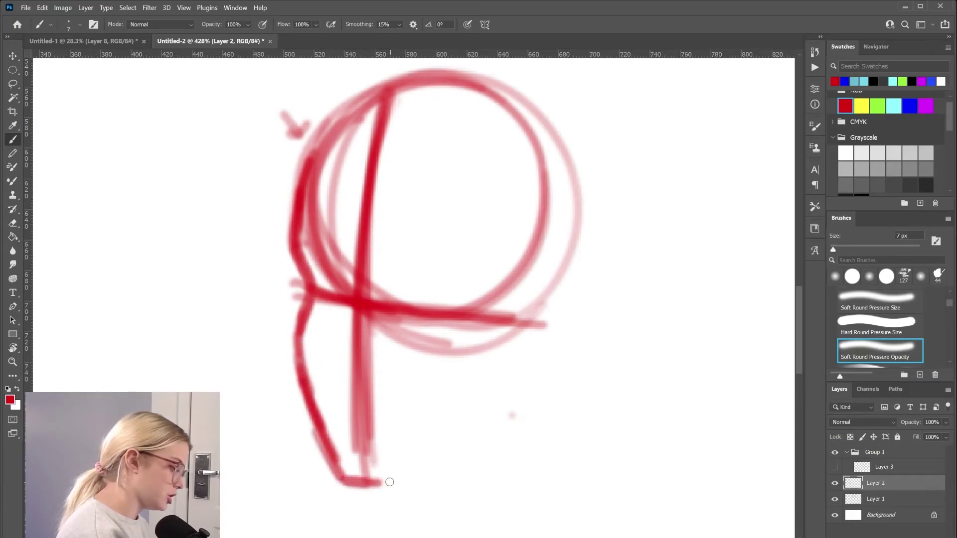
mouse_move(298, 329)
left_mouse_down()
mouse_move(337, 466)
mouse_move(387, 483)
mouse_move(454, 440)
left_mouse_up()
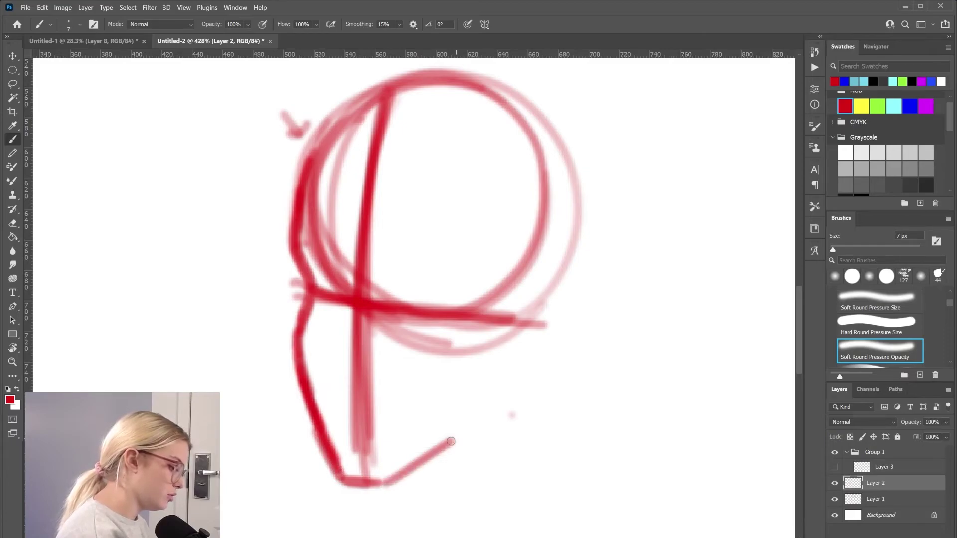
- Draw the near jawline rising from the chin to an angled corner below the end of the eye line
left_click_drag(384, 483, 515, 415)
left_click_drag(424, 469, 529, 390)
mouse_move(532, 354)
left_mouse_down()
mouse_move(520, 412)
mouse_move(413, 469)
left_mouse_up()
left_click_drag(515, 363, 443, 439)
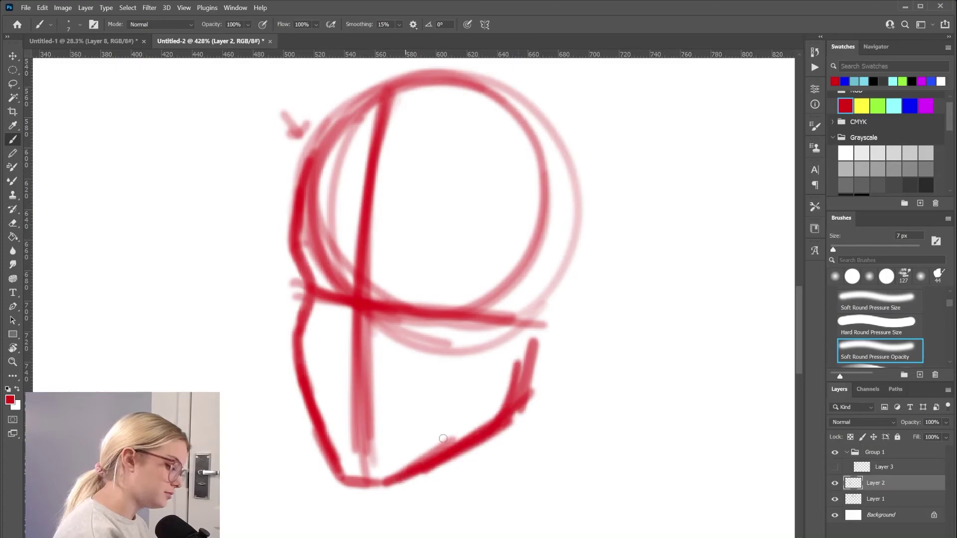
- Sketch a curved ear at the back end of the eye line and erase the rough jaw corner beneath it
left_click_drag(524, 324, 514, 379)
mouse_move(529, 303)
left_mouse_down()
mouse_move(555, 282)
mouse_move(531, 363)
mouse_move(526, 297)
mouse_move(538, 280)
mouse_move(521, 362)
mouse_move(486, 426)
left_mouse_up()
left_click_drag(524, 396, 510, 446)
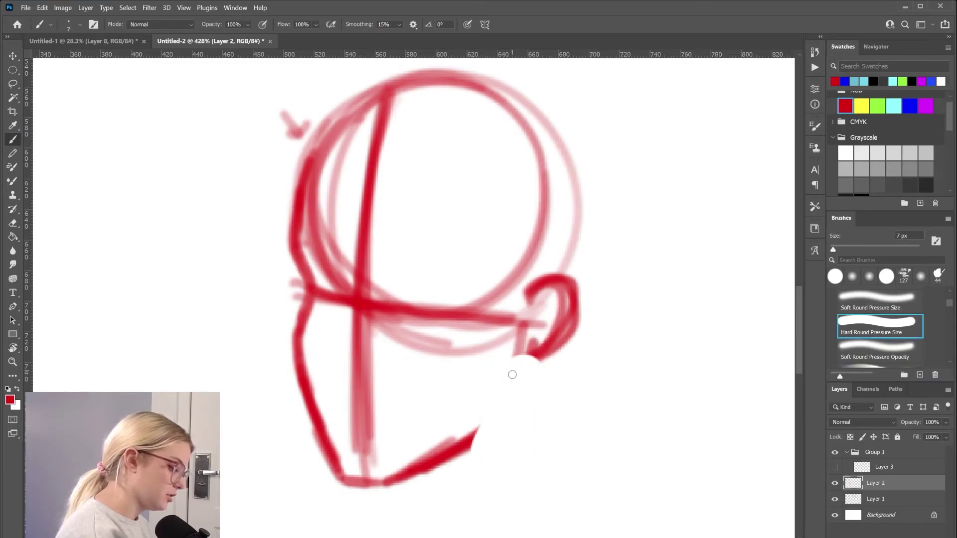
- Redraw the jaw corner slightly further in, connecting the chin line up to the base of the ear
mouse_move(517, 363)
left_mouse_down()
mouse_move(503, 414)
mouse_move(450, 444)
left_mouse_up()
left_click_drag(511, 399, 438, 453)
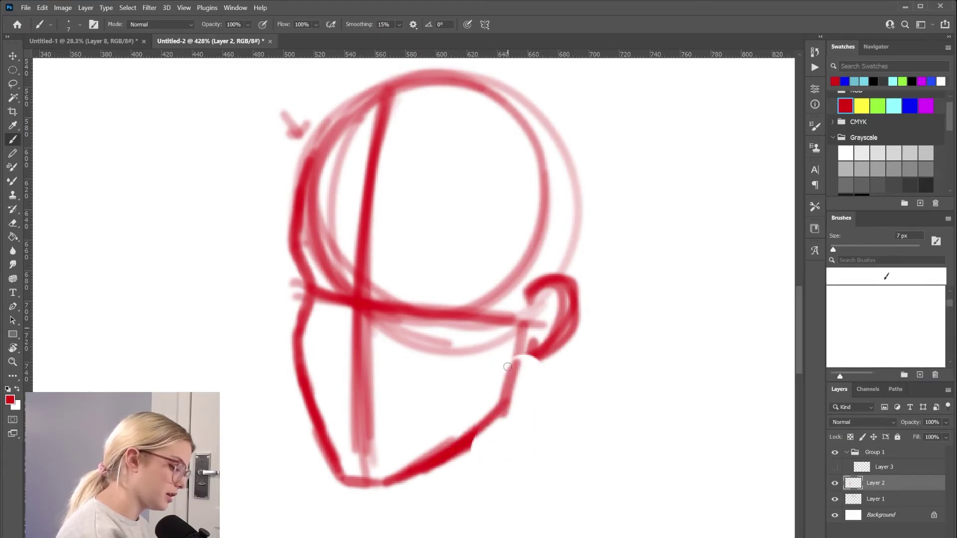
mouse_move(516, 351)
left_mouse_down()
mouse_move(503, 413)
mouse_move(419, 461)
left_mouse_up()
mouse_move(489, 428)
left_mouse_down()
mouse_move(361, 487)
mouse_move(368, 482)
left_mouse_up()
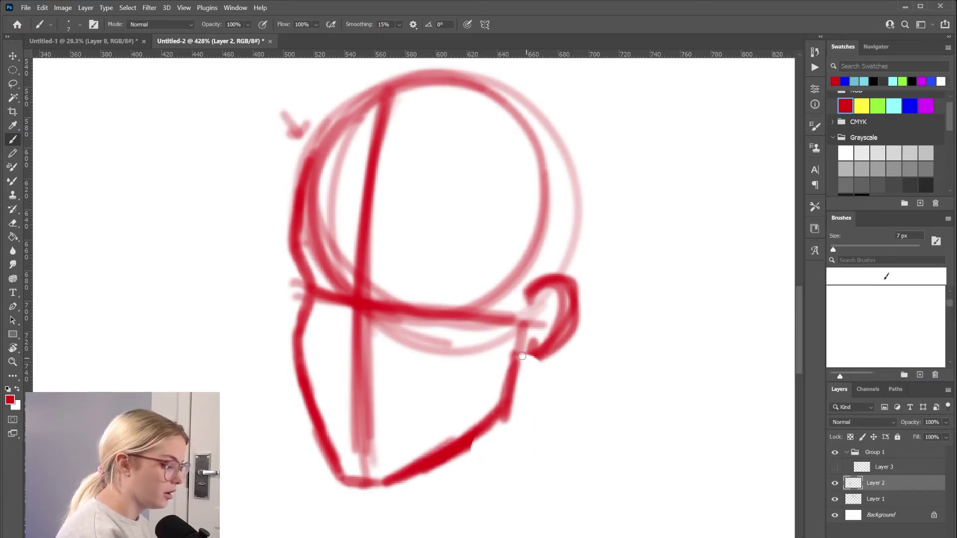
- Close the earlobe against the jaw, erase the guide lines inside the ear, and thicken the ear's upper curve
left_click_drag(520, 356, 518, 372)
mouse_move(519, 375)
left_mouse_down()
mouse_move(551, 273)
mouse_move(528, 309)
mouse_move(571, 271)
mouse_move(534, 348)
mouse_move(551, 315)
mouse_move(539, 306)
mouse_move(530, 346)
left_mouse_up()
key("e")
key("b")
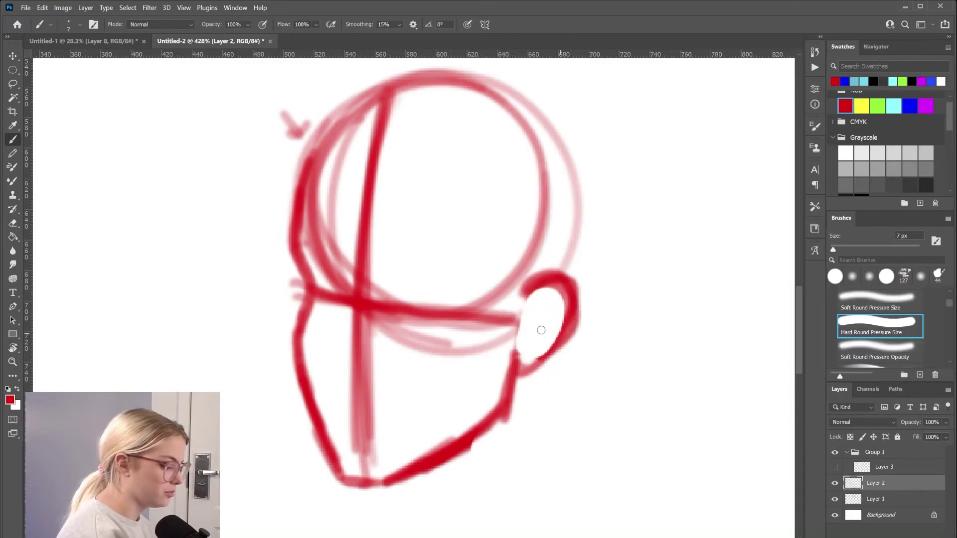
left_click_drag(524, 301, 568, 282)
- Sketch a back-of-neck line below the ear and short curved throat lines under the chin
scroll(563, 333, "down", 3)
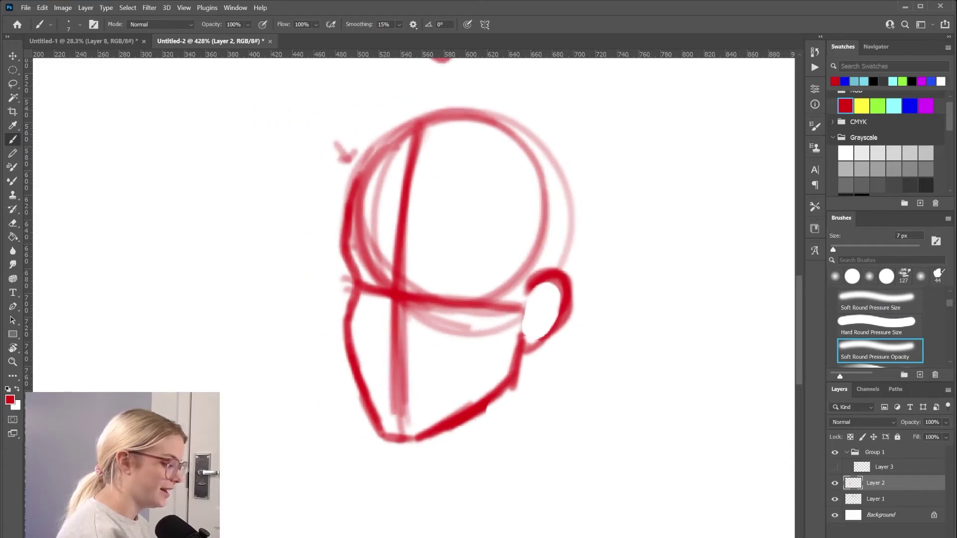
scroll(535, 333, "up", 2)
scroll(472, 248, "down", 1)
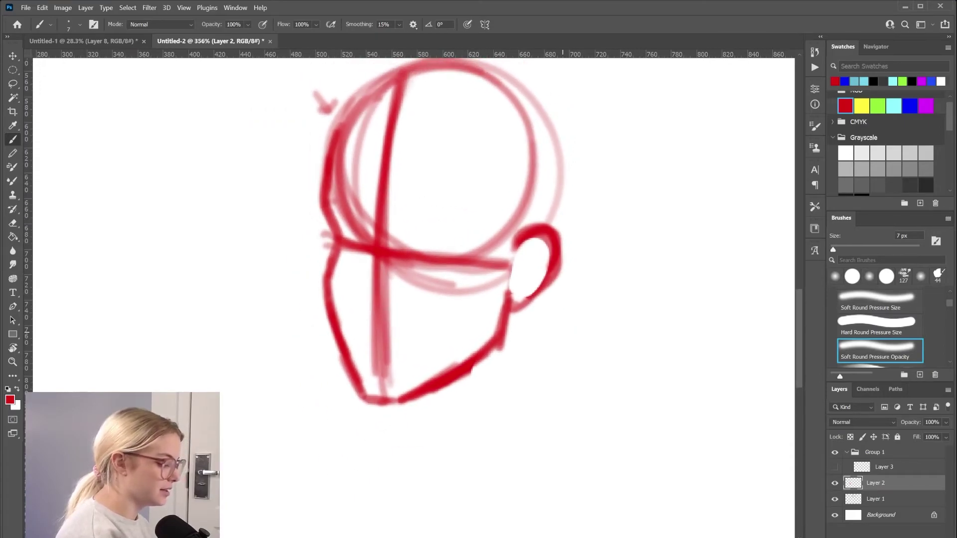
scroll(529, 306, "up", 2)
scroll(591, 399, "down", 3)
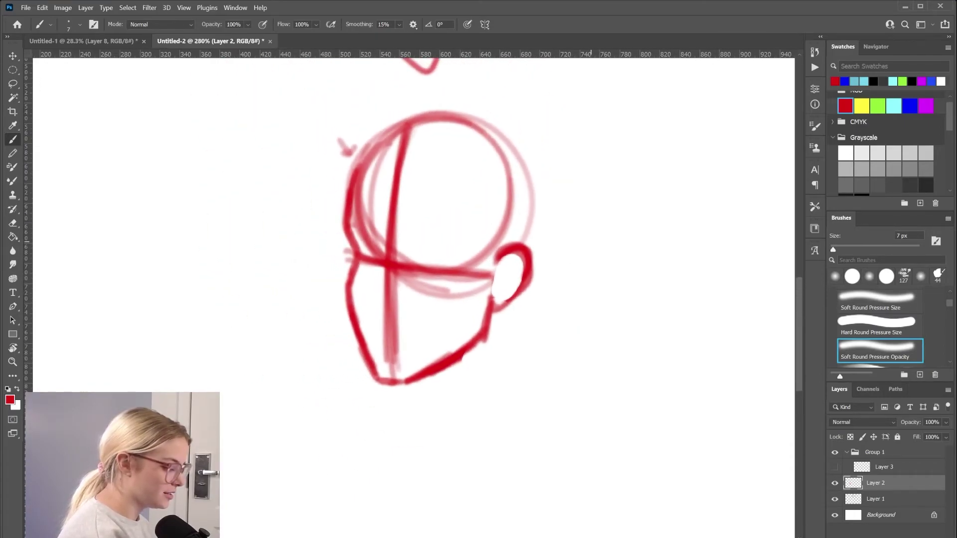
left_click_drag(507, 298, 500, 355)
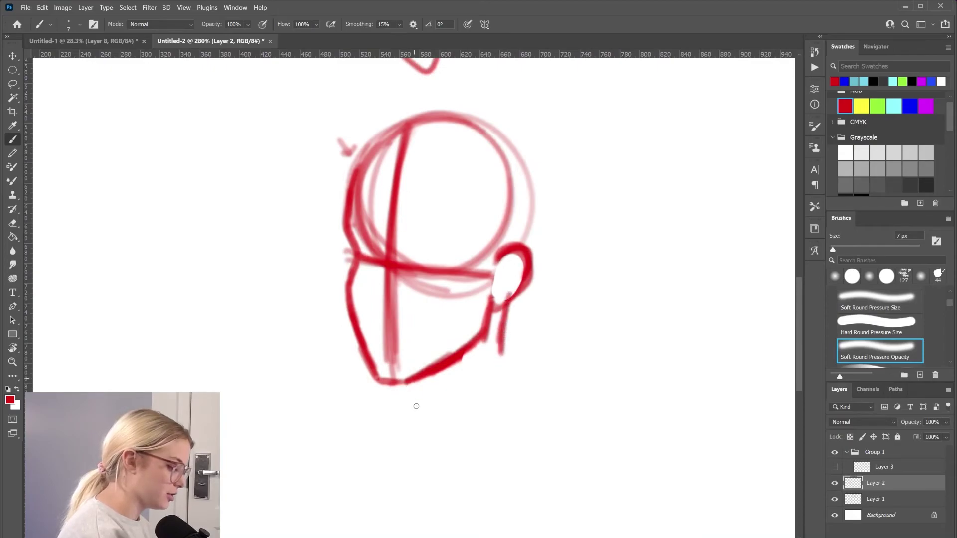
left_click_drag(419, 381, 407, 424)
left_click_drag(425, 381, 418, 415)
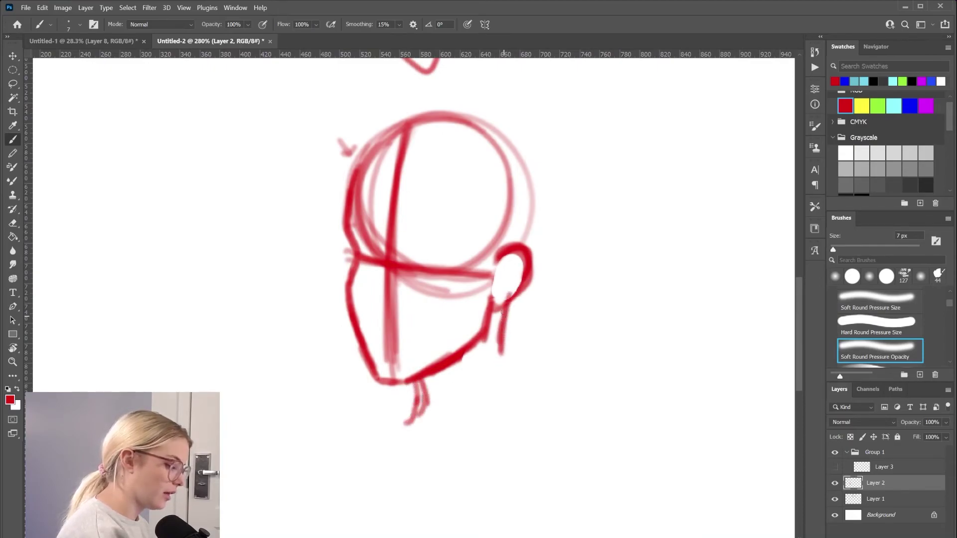
- Redraw the back-of-neck line closer to the jaw with an outward flare at its base, and reinforce the throat line
left_click_drag(506, 302, 503, 365)
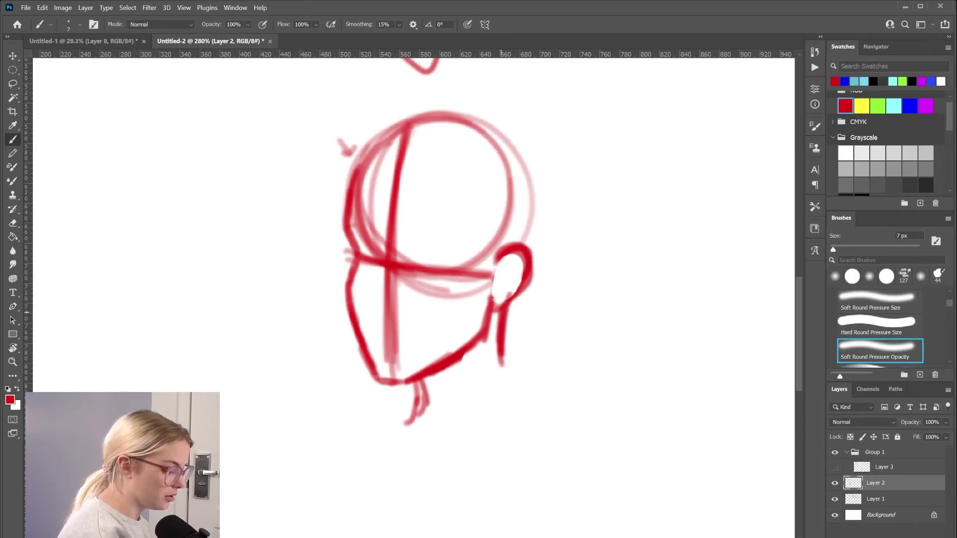
mouse_move(500, 308)
left_mouse_down()
mouse_move(496, 361)
mouse_move(497, 308)
mouse_move(500, 339)
mouse_move(505, 316)
mouse_move(493, 363)
left_mouse_up()
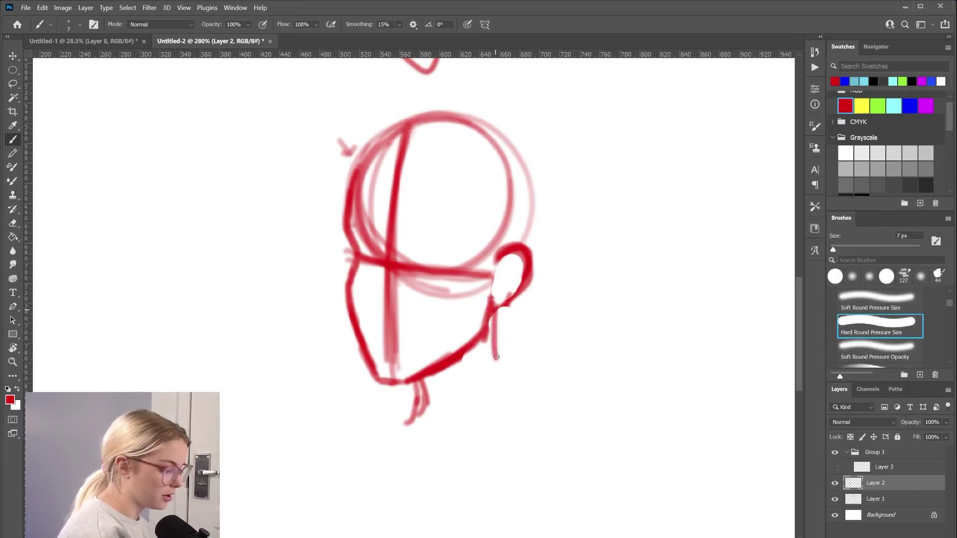
mouse_move(499, 312)
left_mouse_down()
mouse_move(495, 366)
mouse_move(518, 288)
mouse_move(493, 319)
mouse_move(495, 368)
mouse_move(508, 382)
left_mouse_up()
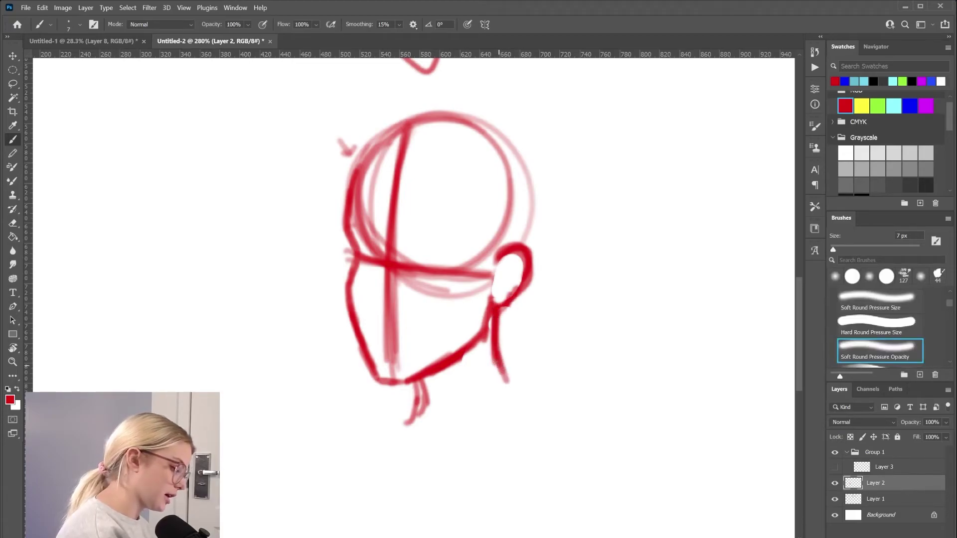
left_click_drag(498, 326, 500, 347)
mouse_move(421, 380)
left_mouse_down()
mouse_move(413, 413)
mouse_move(423, 413)
left_mouse_up()
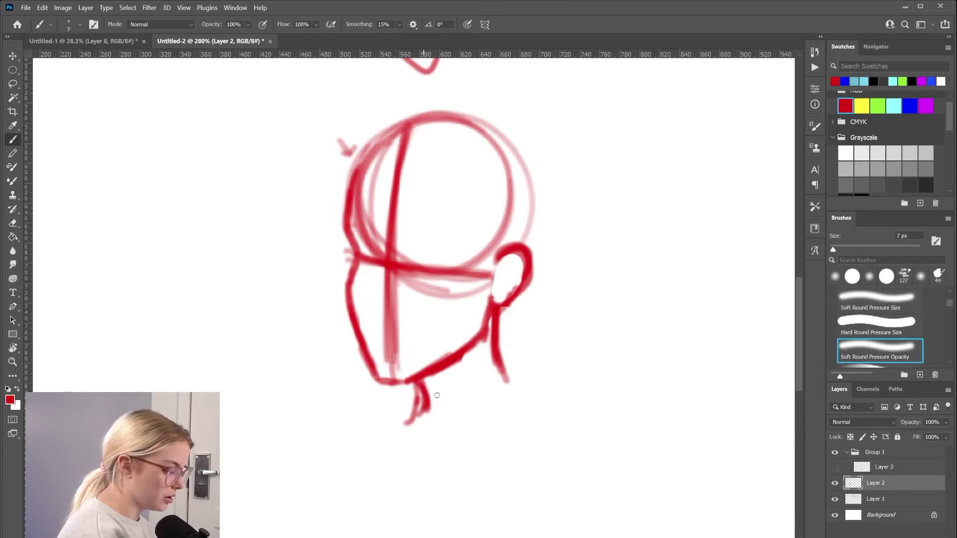
mouse_move(490, 317)
left_mouse_down()
mouse_move(497, 382)
mouse_move(501, 331)
left_mouse_up()
left_click_drag(493, 367, 500, 381)
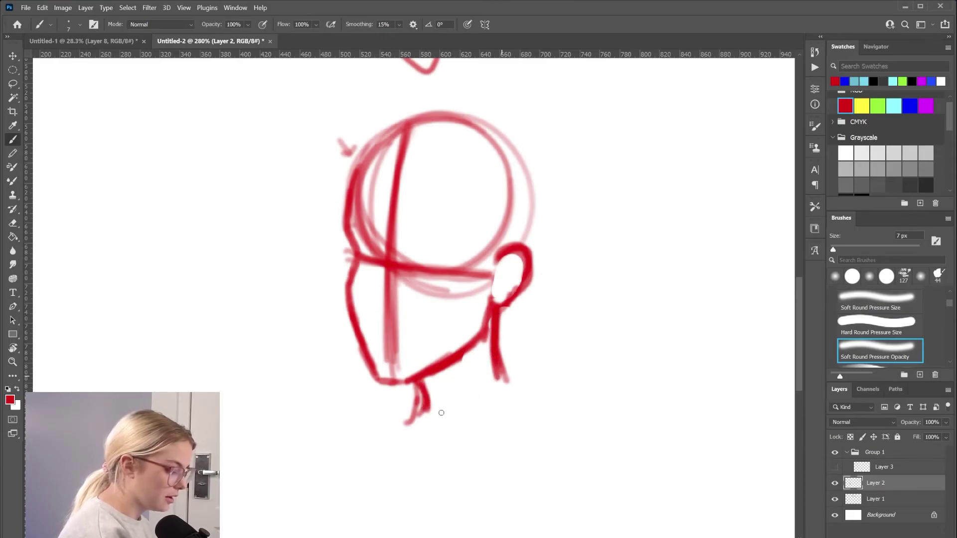
- Join the throat and back of the neck with a curved base line, and add a diagonal neck muscle below the jaw
left_click_drag(421, 416, 500, 380)
mouse_move(429, 387)
left_mouse_down()
mouse_move(426, 422)
mouse_move(398, 381)
mouse_move(424, 385)
mouse_move(424, 419)
left_mouse_up()
mouse_move(477, 344)
left_mouse_down()
mouse_move(443, 416)
mouse_move(445, 409)
left_mouse_up()
left_click_drag(465, 376, 428, 425)
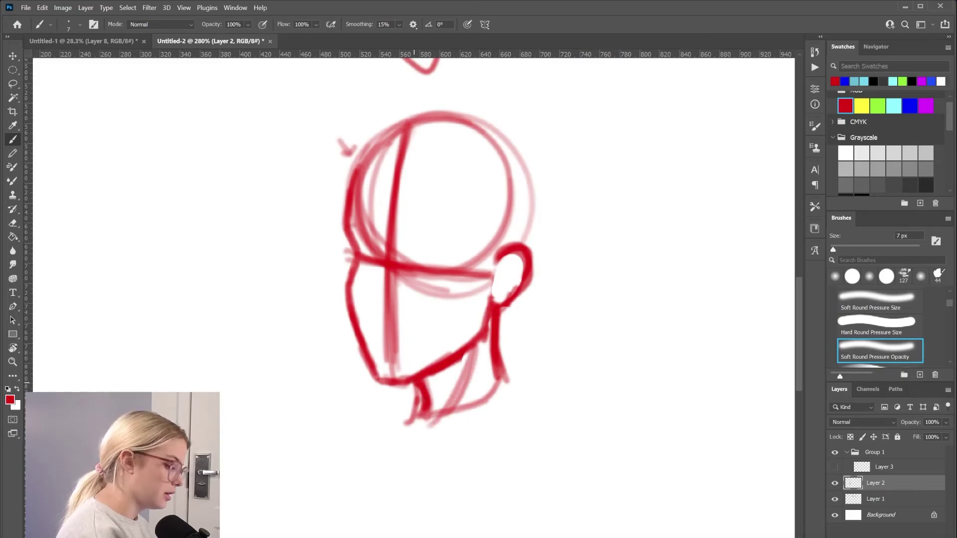
- Erase part of the throat strokes under the chin and return to the Soft Round Pressure Opacity brush
key("comma")
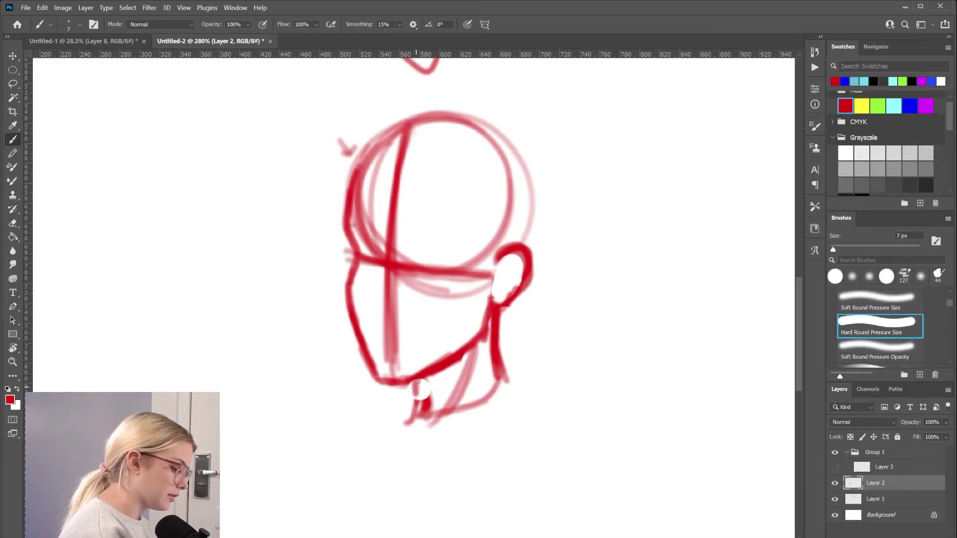
left_click_drag(417, 383, 425, 420)
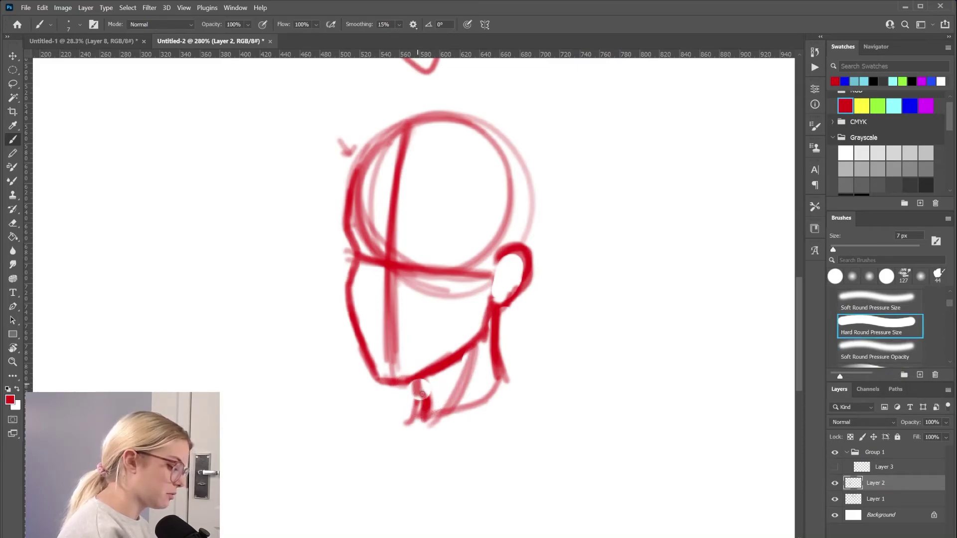
key("period")
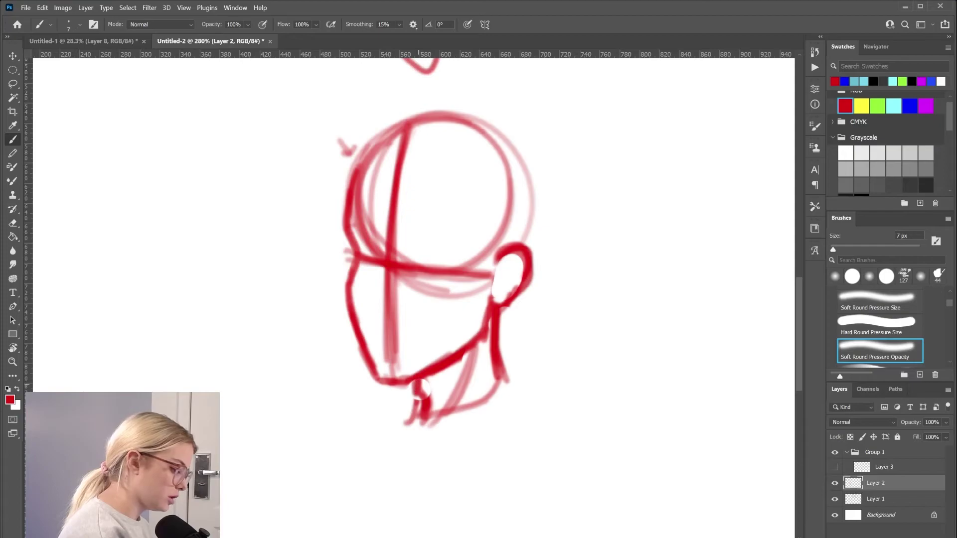
- Block in the face with a nose circle on the centre line, both eyes on the eye line, and a short mouth stroke
scroll(397, 272, "up", 5)
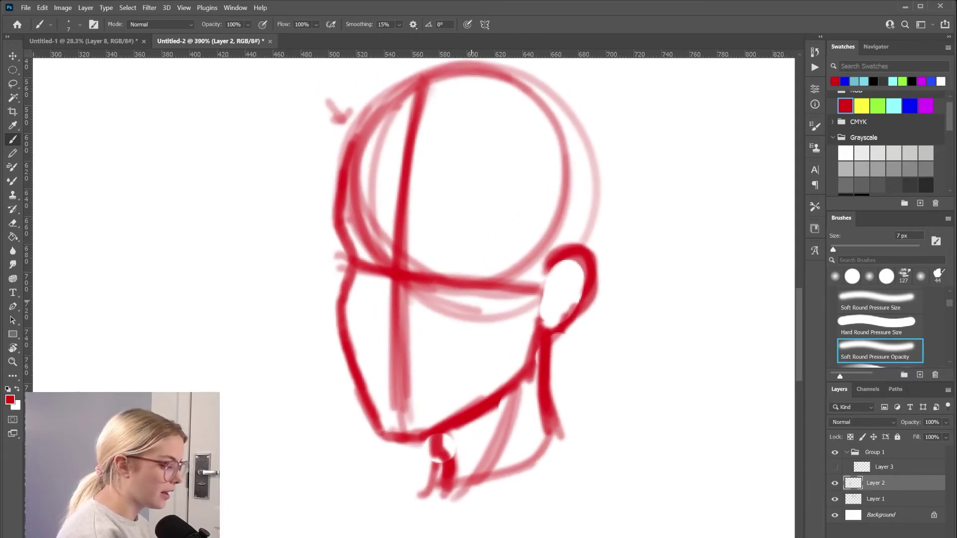
mouse_move(380, 322)
left_mouse_down()
mouse_move(369, 324)
mouse_move(362, 358)
left_mouse_up()
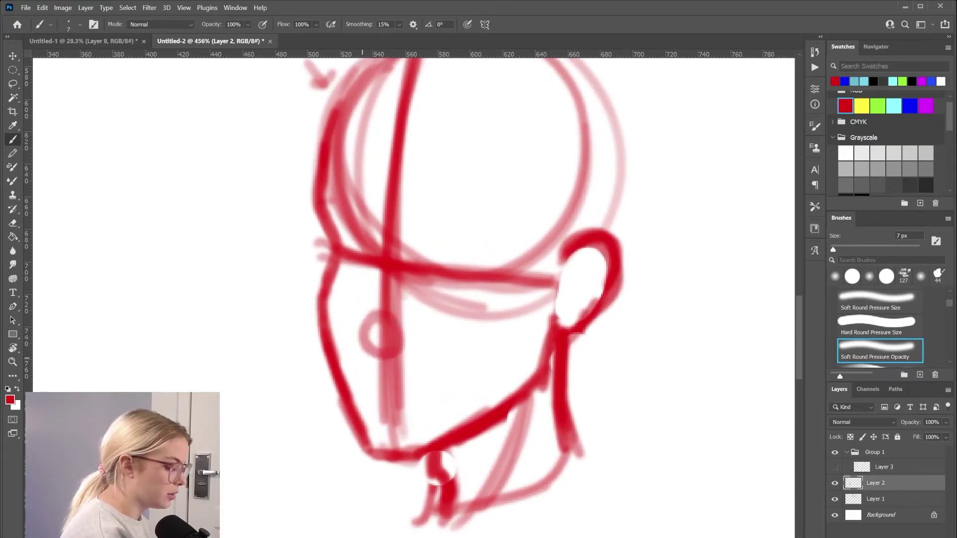
mouse_move(462, 256)
left_mouse_down()
mouse_move(469, 235)
mouse_move(433, 239)
left_mouse_up()
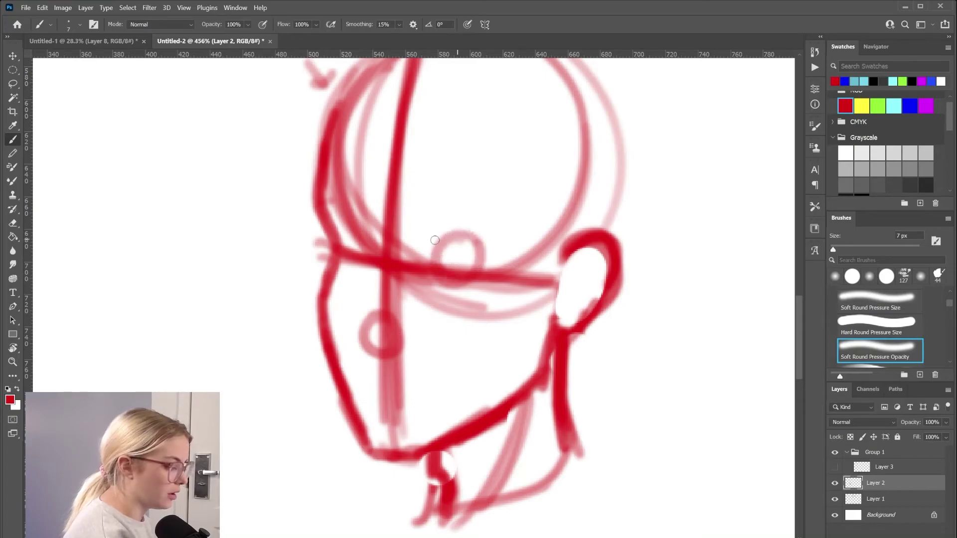
left_click_drag(344, 222, 363, 275)
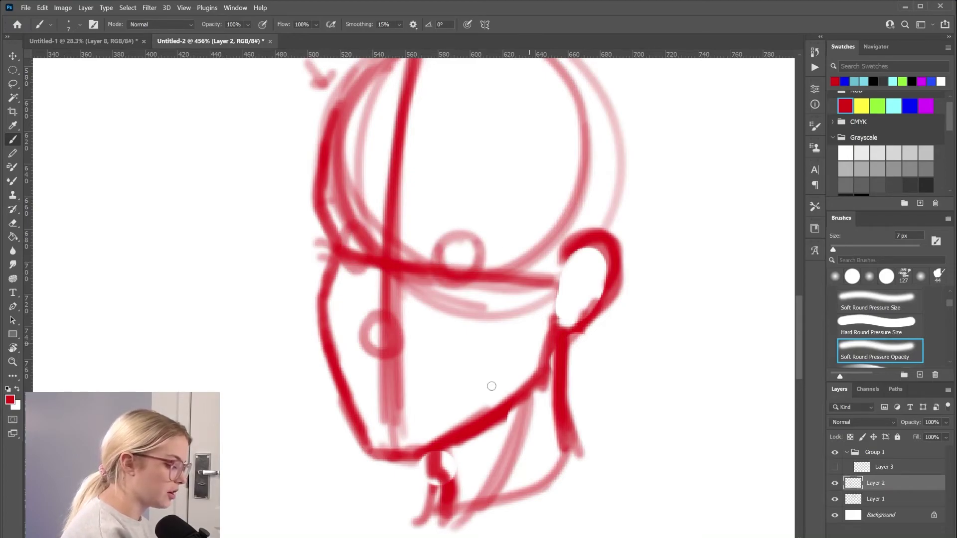
left_click_drag(380, 396, 453, 377)
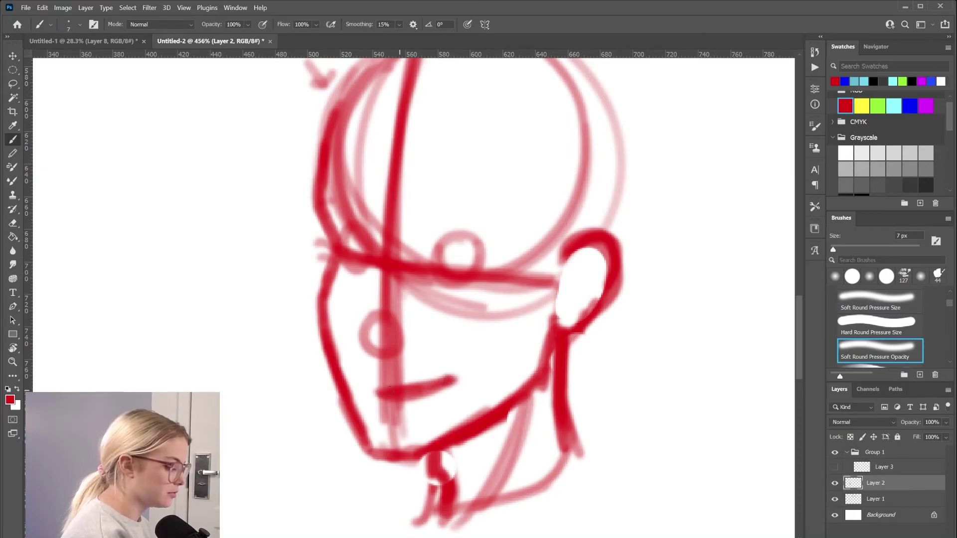
- Draw the near eye on the eye line, with an arched upper lid and an iris curve inside the eye circle
mouse_move(426, 258)
left_mouse_down()
mouse_move(446, 234)
mouse_move(470, 229)
mouse_move(484, 254)
left_mouse_up()
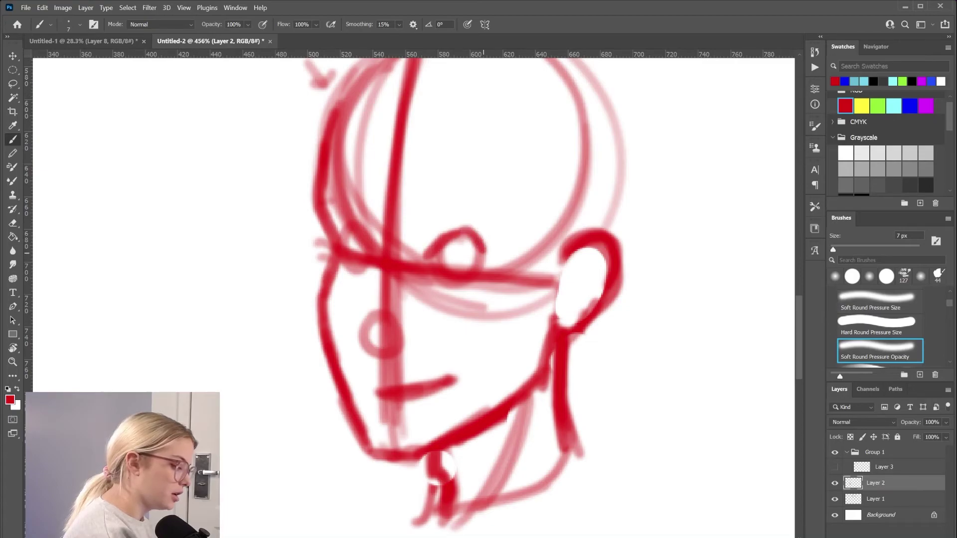
scroll(508, 251, "up", 3)
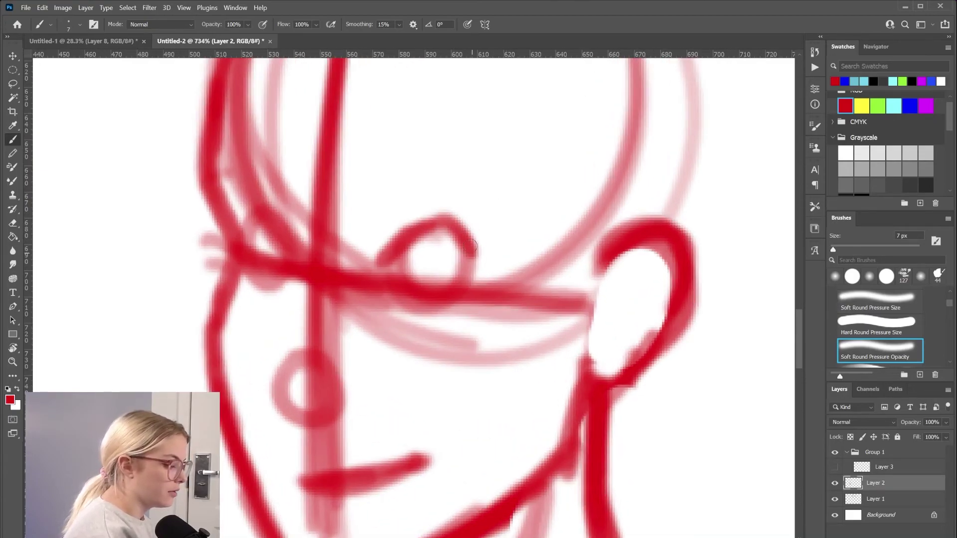
left_click_drag(471, 246, 481, 270)
mouse_move(438, 241)
left_mouse_down()
mouse_move(433, 280)
mouse_move(458, 274)
mouse_move(434, 285)
mouse_move(456, 224)
left_mouse_up()
left_click_drag(471, 249, 479, 271)
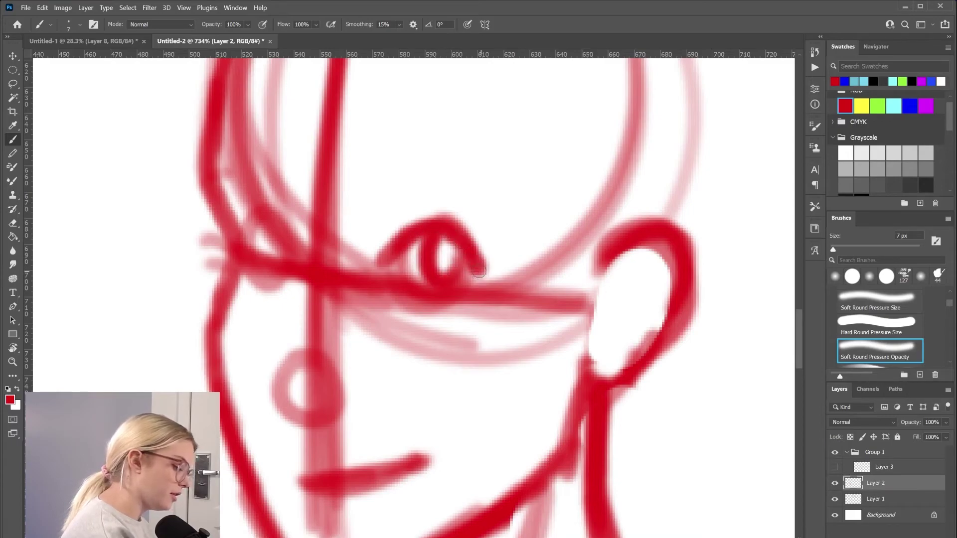
- Draw the far eye's arched upper lid in dark red with the Hard Round Pressure Size brush
scroll(516, 335, "down", 3)
scroll(384, 298, "up", 4)
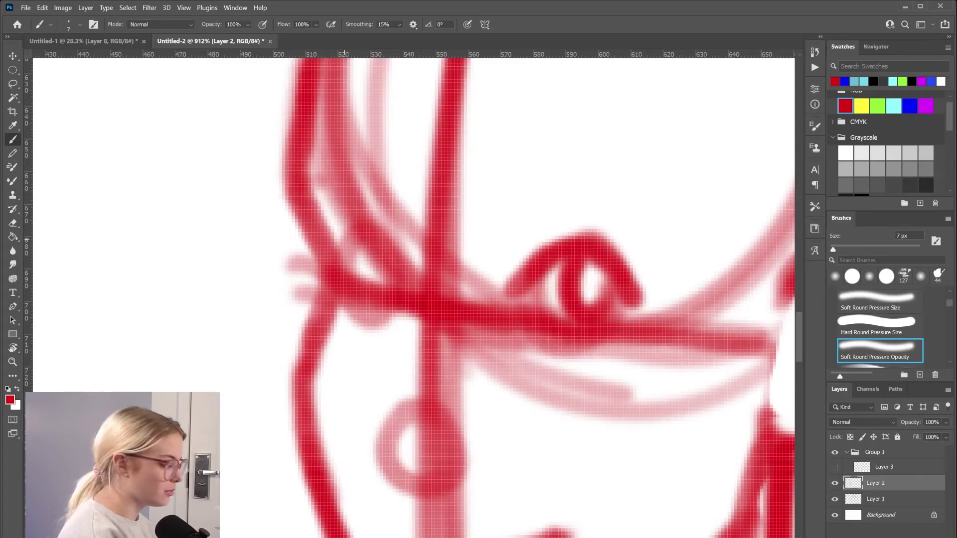
key("i")
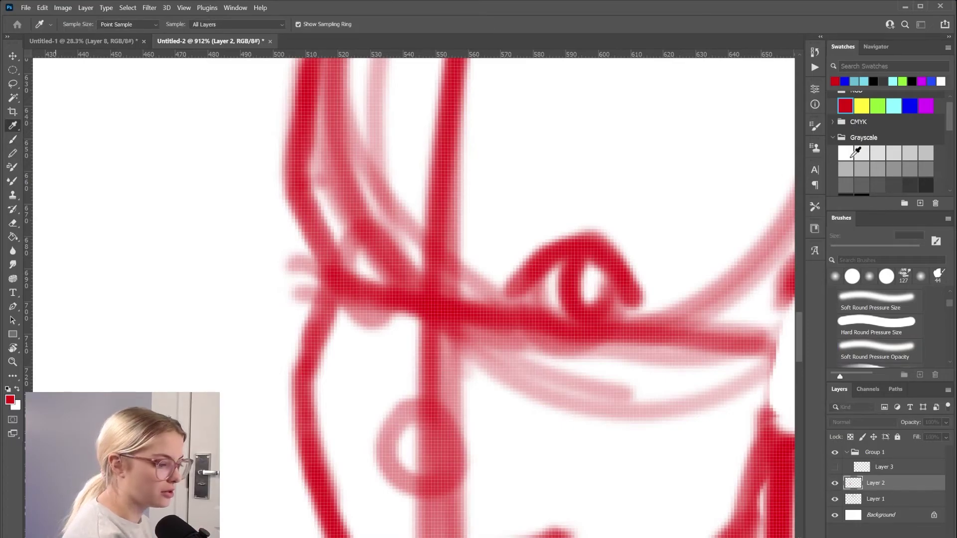
left_click(879, 348)
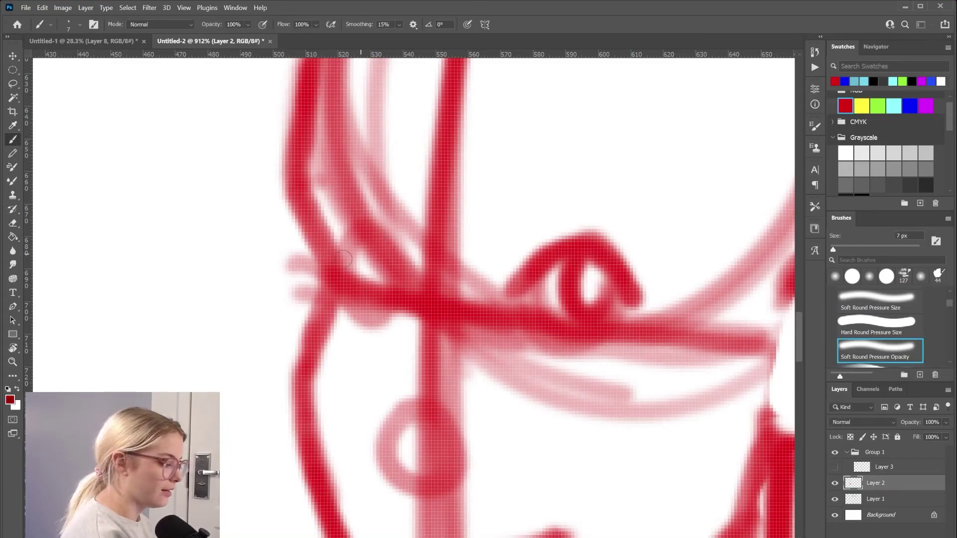
mouse_move(345, 248)
left_mouse_down()
mouse_move(360, 232)
mouse_move(379, 243)
mouse_move(394, 272)
left_mouse_up()
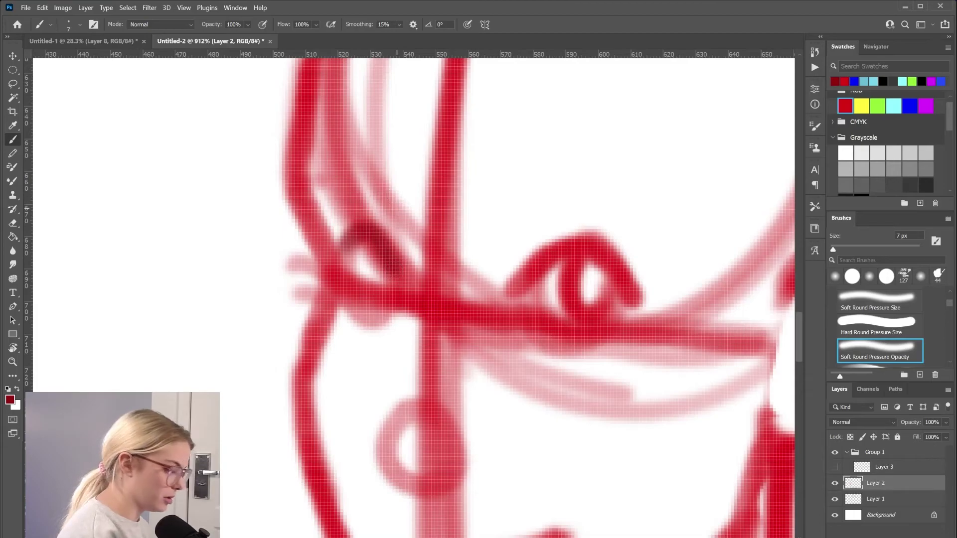
key("ctrl+z")
left_click(880, 325)
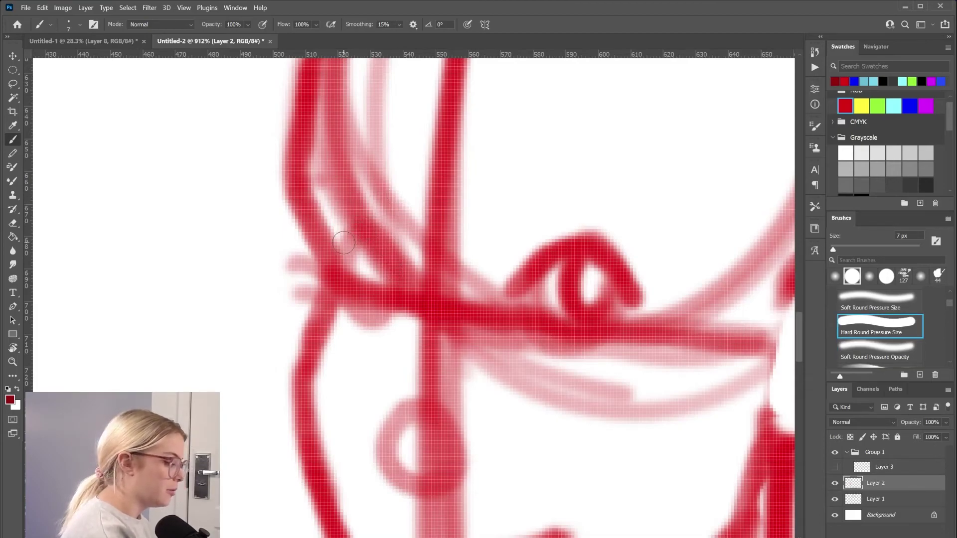
mouse_move(343, 243)
left_mouse_down()
mouse_move(375, 232)
mouse_move(397, 274)
left_mouse_up()
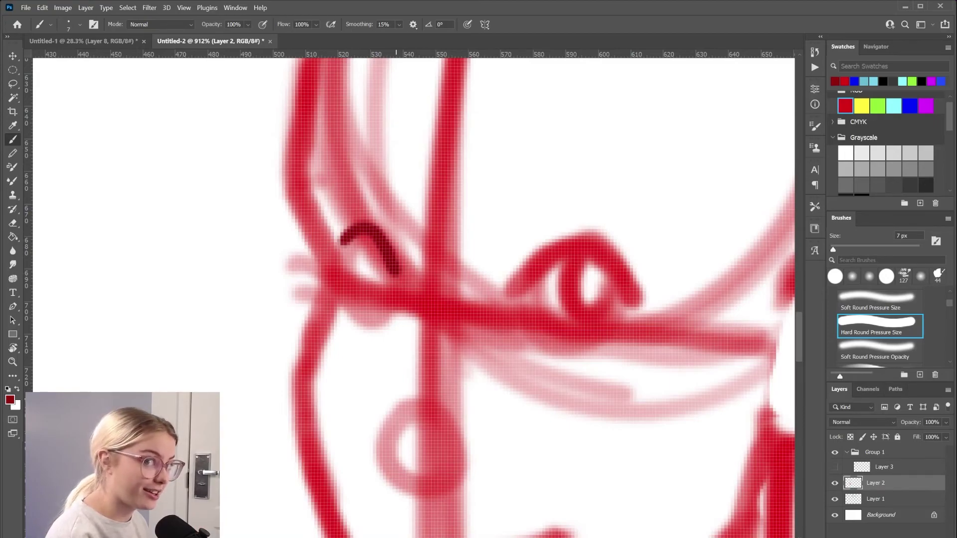
- Sketch a bright red eyeball circle beside the face and wrap dark red upper and lower lid strokes around it
left_click_drag(397, 272, 587, 295)
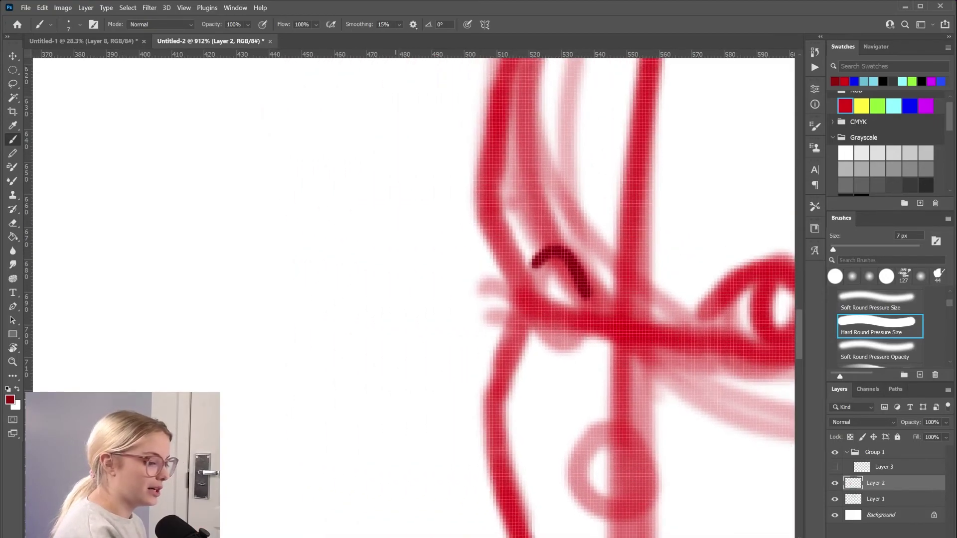
left_click(852, 105)
left_click_drag(299, 216, 346, 325)
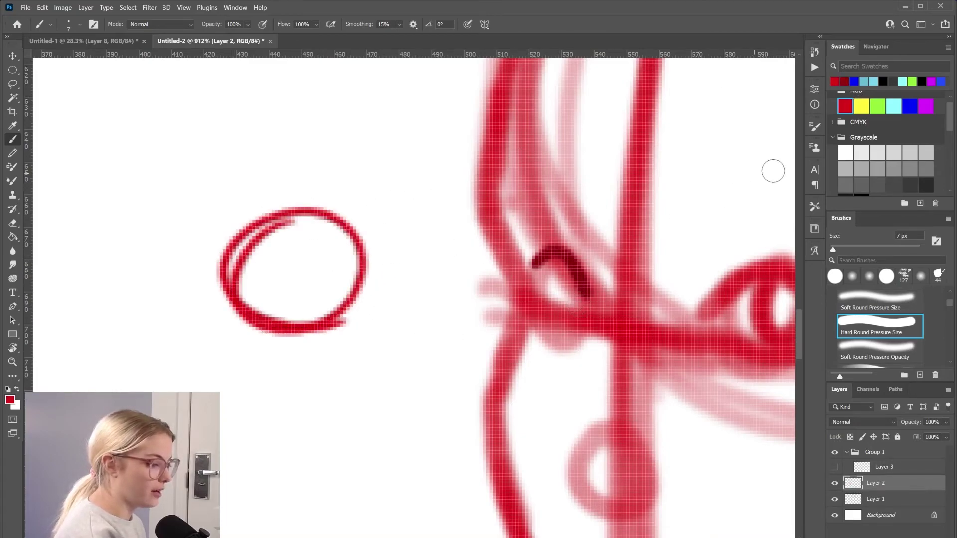
left_click(845, 82)
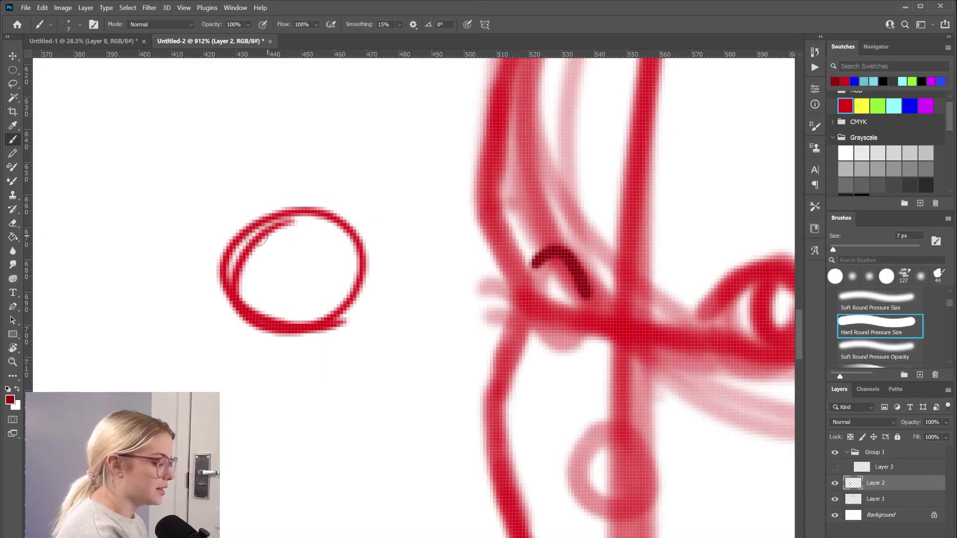
mouse_move(230, 238)
left_mouse_down()
mouse_move(242, 223)
mouse_move(319, 221)
mouse_move(358, 289)
mouse_move(367, 287)
left_mouse_up()
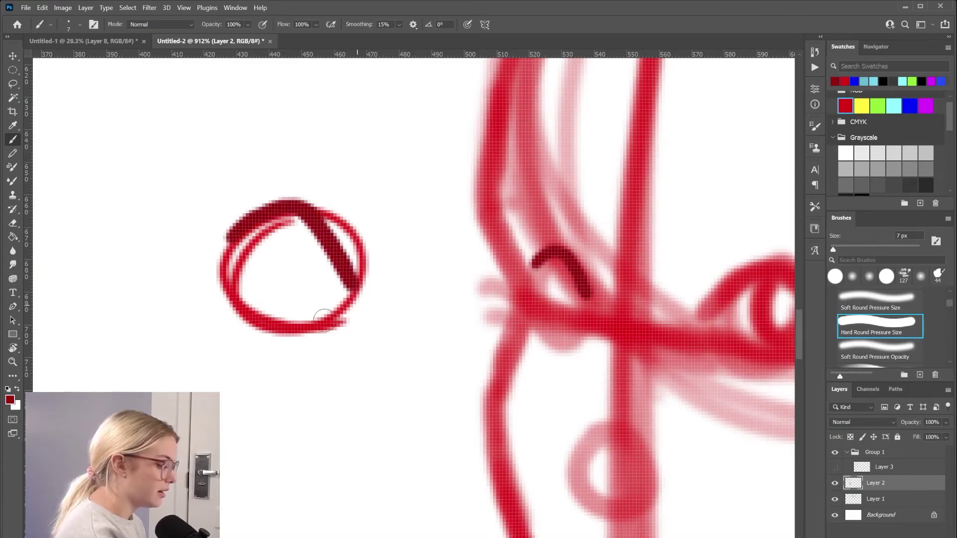
mouse_move(239, 287)
left_mouse_down()
mouse_move(270, 319)
mouse_move(296, 327)
left_mouse_up()
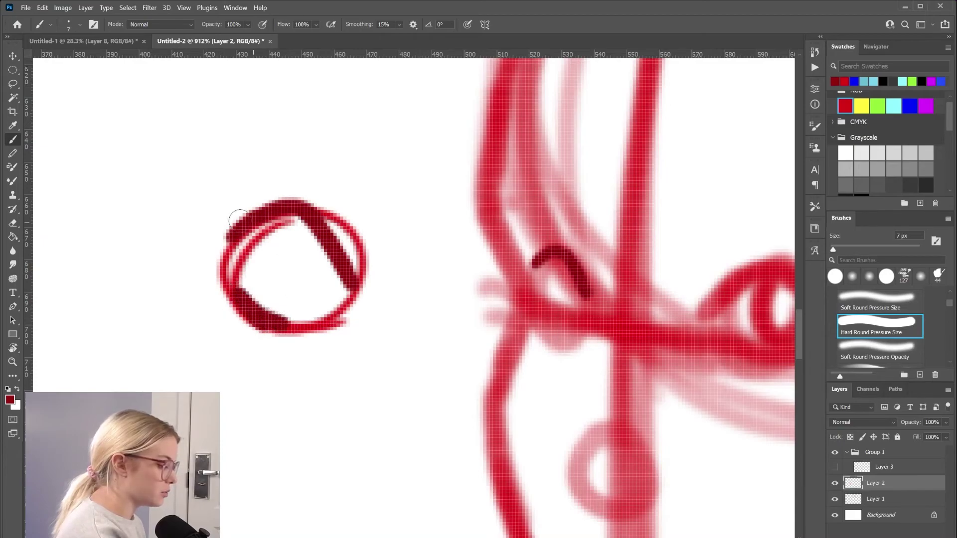
- Draw a separate dark red eye below the eyeball circle, with an arched upper lid, short lower lid stroke and oval iris
mouse_move(231, 421)
left_mouse_down()
mouse_move(274, 385)
mouse_move(363, 437)
mouse_move(311, 484)
left_mouse_up()
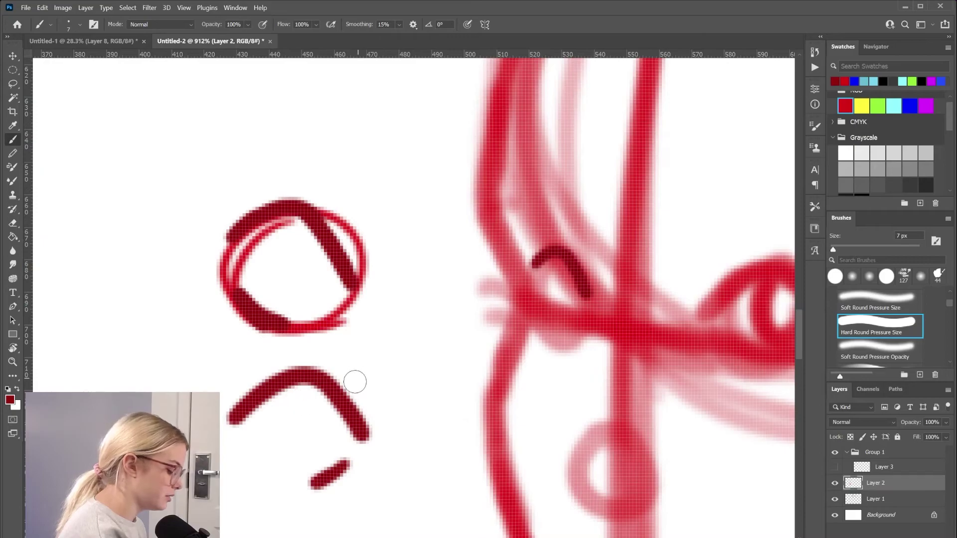
key("ctrl+z")
left_click_drag(250, 466, 296, 496)
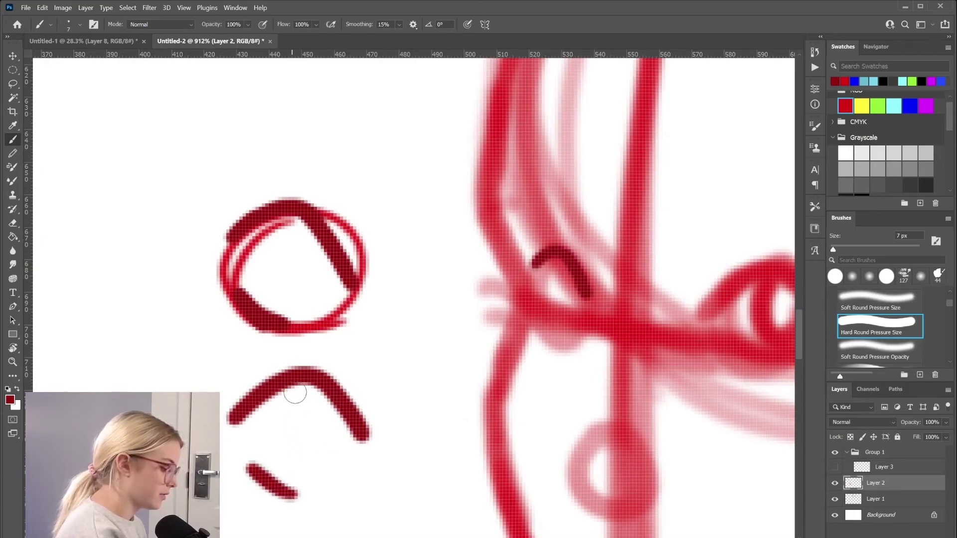
left_click_drag(299, 384, 313, 465)
mouse_move(324, 395)
left_mouse_down()
mouse_move(284, 432)
mouse_move(305, 388)
left_mouse_up()
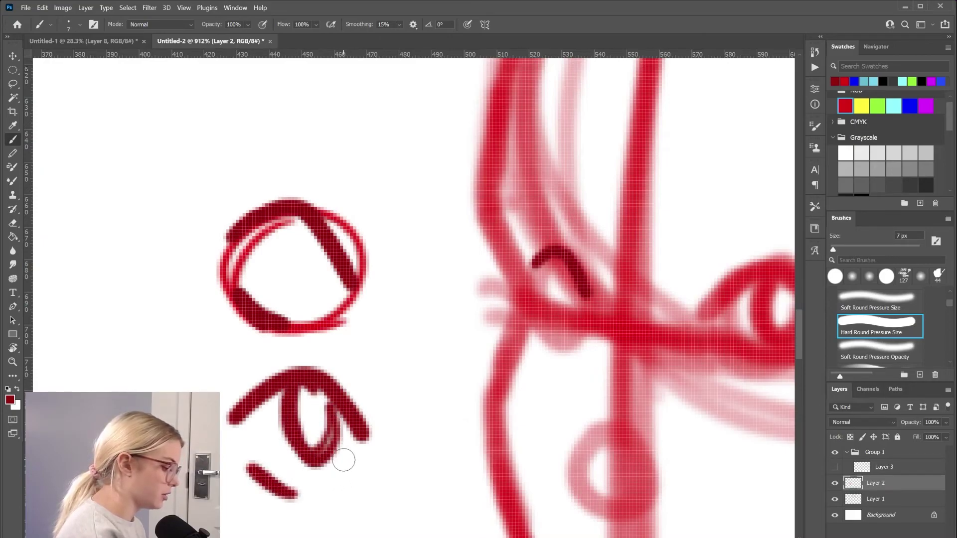
- Add an iris to the eyeball study and draw curved direction arrows above and below it
left_click(302, 235)
mouse_move(299, 240)
left_mouse_down()
mouse_move(306, 306)
mouse_move(327, 301)
left_mouse_up()
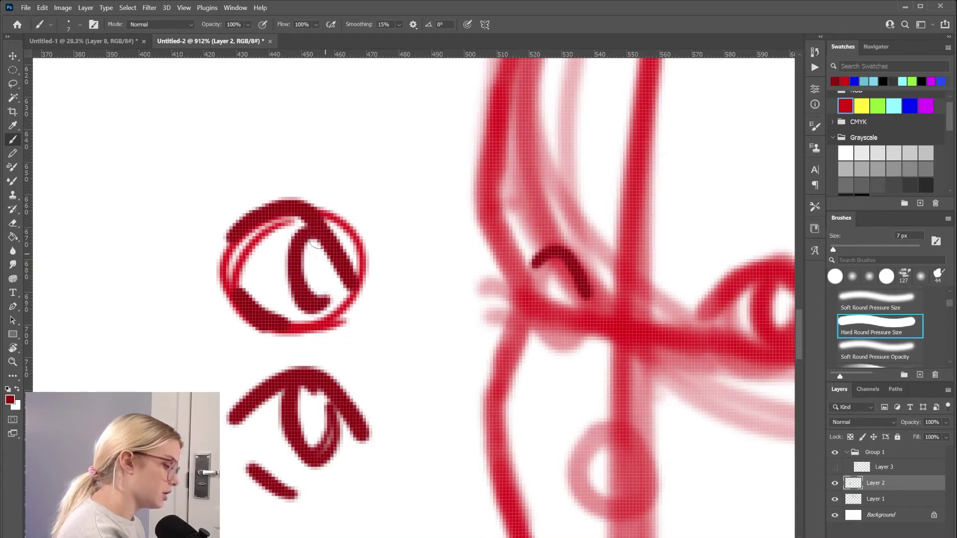
mouse_move(301, 139)
left_mouse_down()
mouse_move(368, 234)
mouse_move(351, 229)
mouse_move(386, 252)
left_mouse_up()
mouse_move(212, 343)
left_mouse_down()
mouse_move(328, 337)
mouse_move(344, 355)
mouse_move(406, 371)
mouse_move(543, 386)
mouse_move(586, 354)
mouse_move(637, 371)
left_mouse_up()
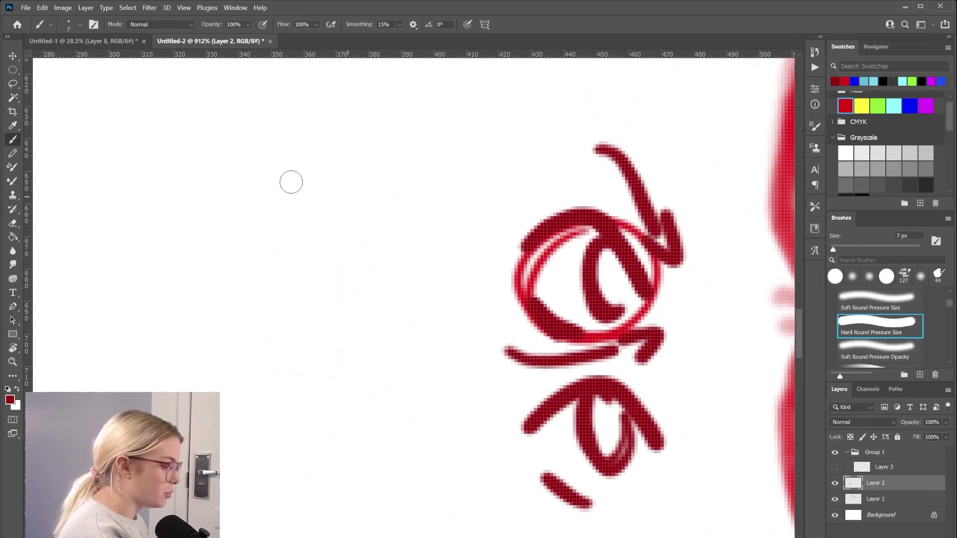
- Sketch two angled contour lines beside the eyeball study and a narrow three-quarter eye with lids and iris between them
mouse_move(194, 170)
left_mouse_down()
mouse_move(227, 268)
mouse_move(175, 391)
left_mouse_up()
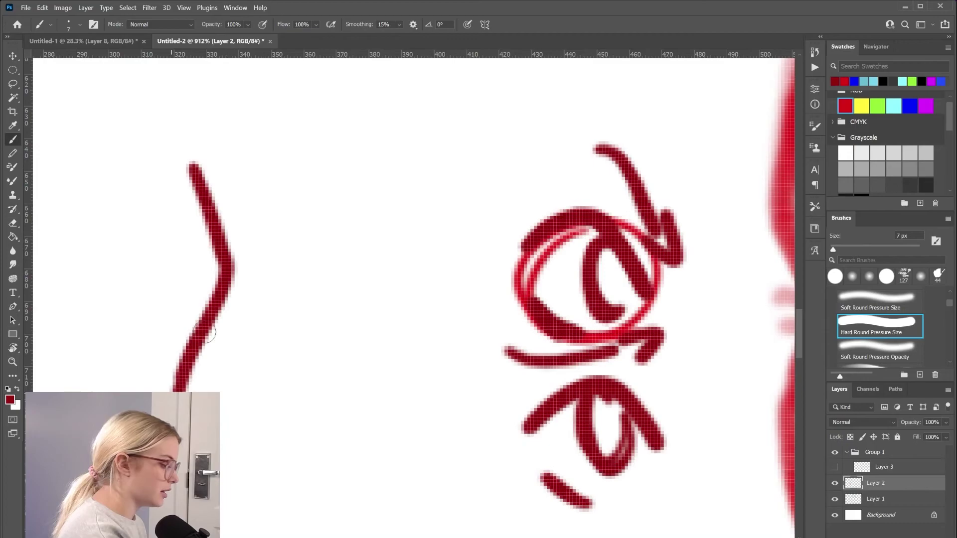
mouse_move(308, 178)
left_mouse_down()
mouse_move(327, 298)
mouse_move(230, 421)
left_mouse_up()
mouse_move(240, 230)
left_mouse_down()
mouse_move(282, 236)
mouse_move(305, 277)
left_mouse_up()
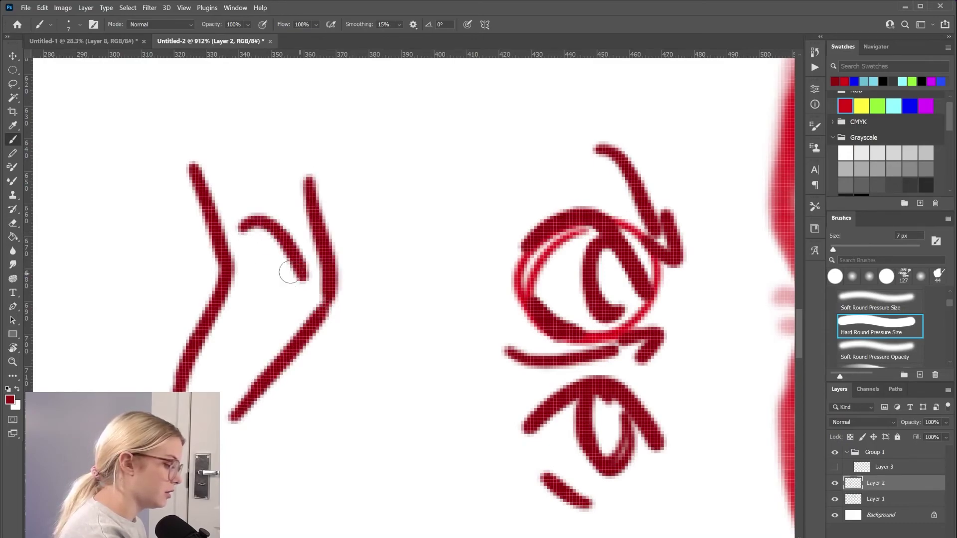
mouse_move(248, 285)
left_mouse_down()
mouse_move(261, 298)
mouse_move(302, 288)
left_mouse_up()
left_click_drag(268, 233, 298, 288)
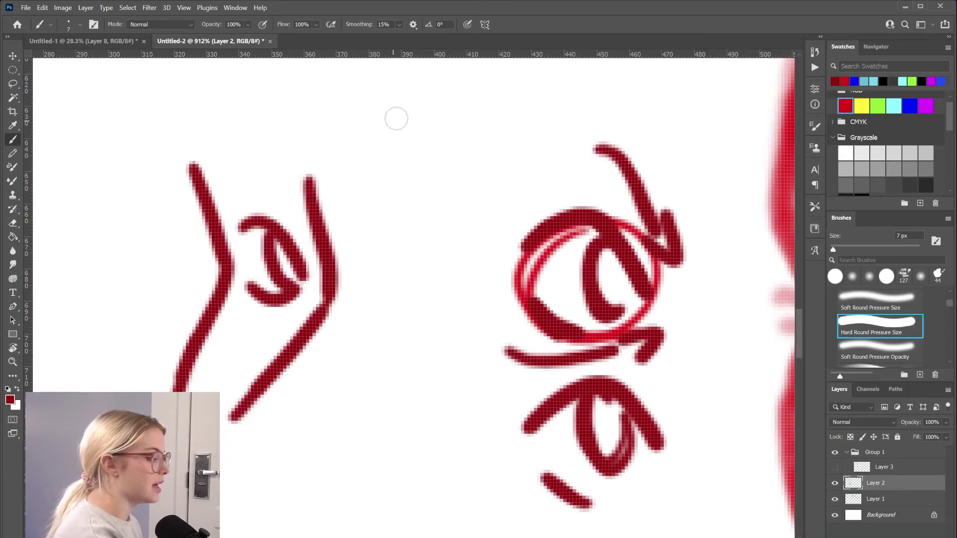
- Draw a triangular side-view eye beside the angled contour study, with a filled iris along its front edge and a lid line above
mouse_move(379, 120)
left_mouse_down()
mouse_move(425, 165)
mouse_move(672, 149)
left_mouse_up()
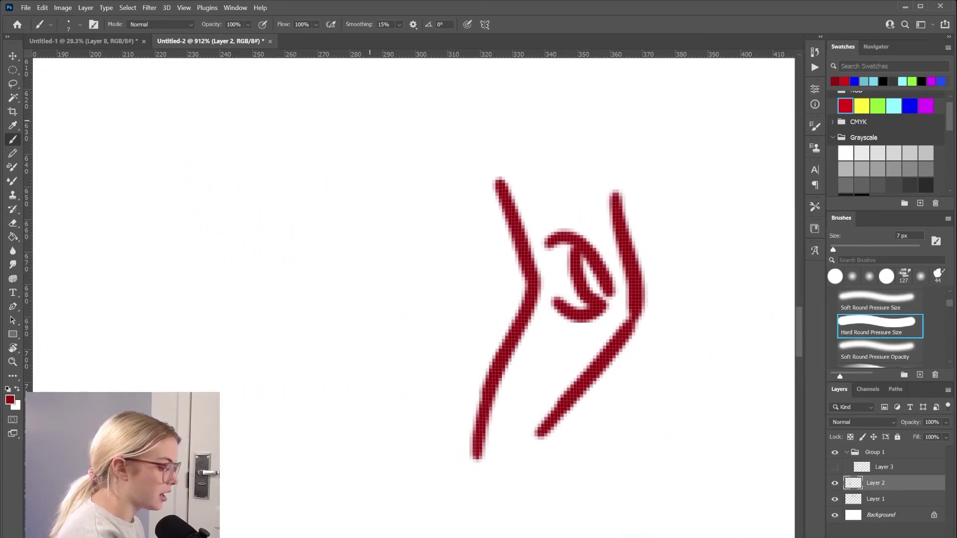
mouse_move(267, 221)
left_mouse_down()
mouse_move(325, 272)
mouse_move(333, 297)
mouse_move(264, 324)
left_mouse_up()
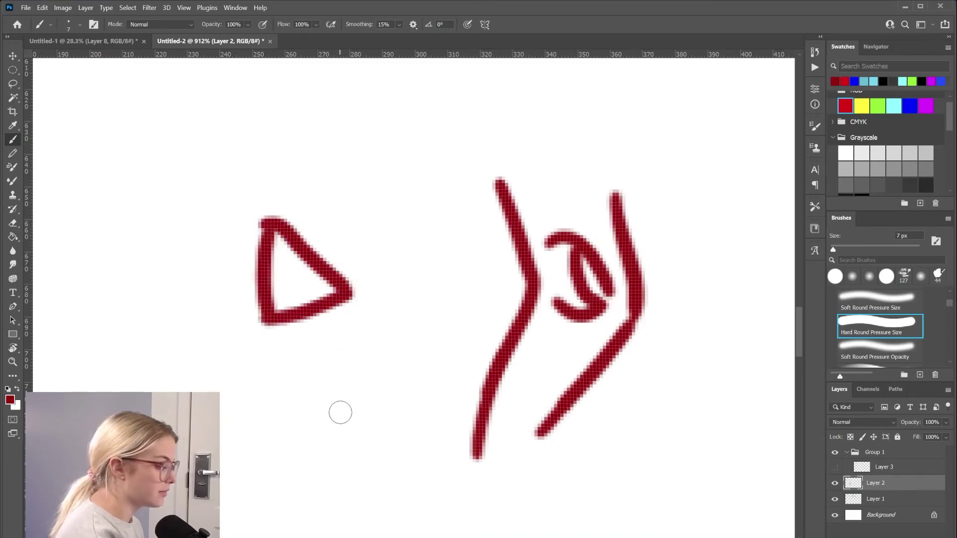
mouse_move(280, 248)
left_mouse_down()
mouse_move(284, 301)
mouse_move(277, 277)
left_mouse_up()
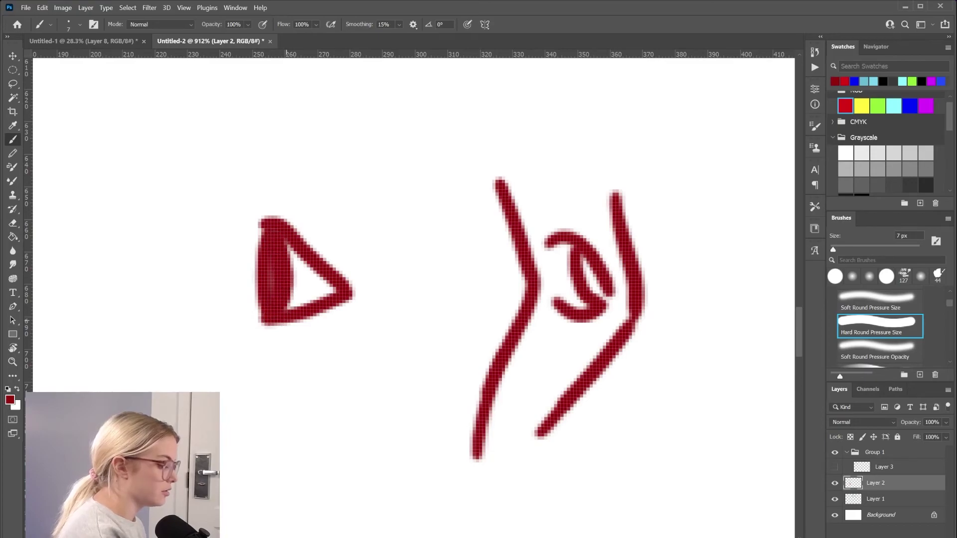
left_click_drag(286, 321, 391, 320)
mouse_move(383, 217)
left_mouse_down()
mouse_move(403, 205)
mouse_move(440, 265)
left_mouse_up()
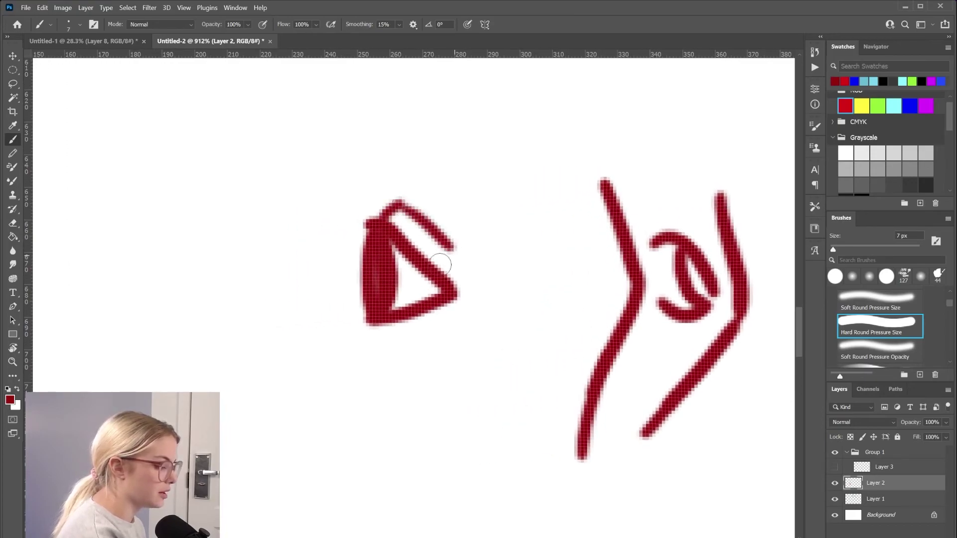
- Add a plus sign beside the side-view eye and draw a front-view eye with an arched lid, oval iris and lower lid
left_click_drag(264, 252, 273, 315)
left_click_drag(302, 278, 241, 286)
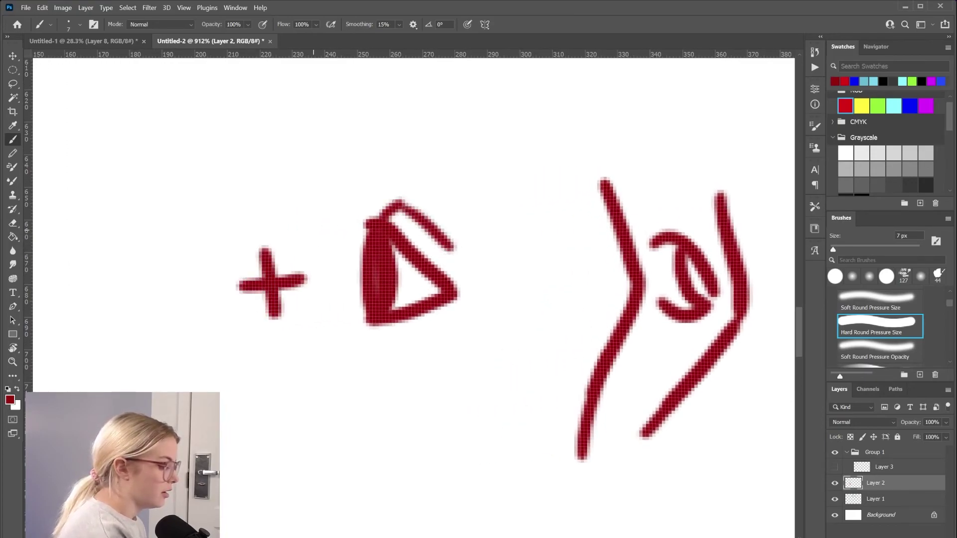
mouse_move(313, 230)
left_mouse_down()
mouse_move(386, 243)
mouse_move(532, 246)
left_mouse_up()
mouse_move(228, 280)
left_mouse_down()
mouse_move(308, 234)
mouse_move(357, 282)
left_mouse_up()
mouse_move(293, 244)
left_mouse_down()
mouse_move(286, 307)
mouse_move(333, 252)
left_mouse_up()
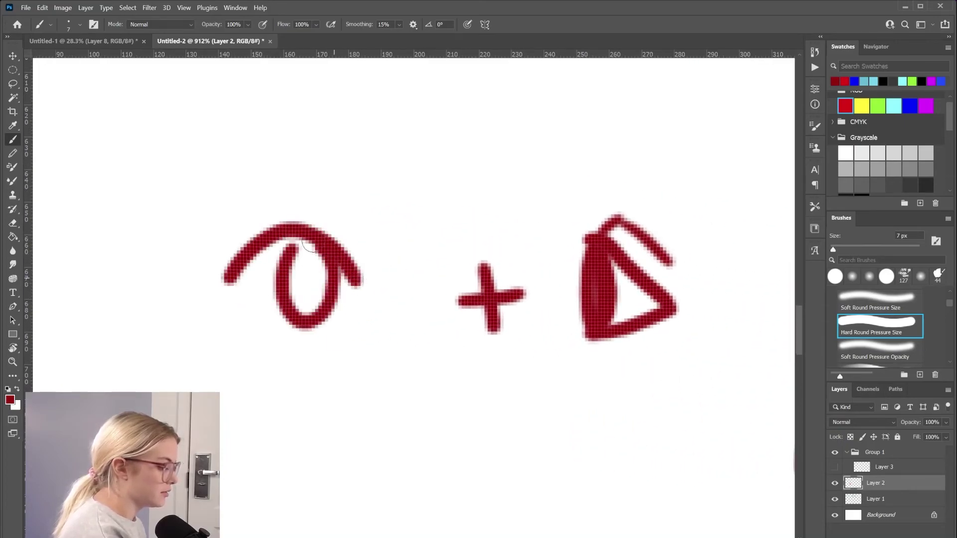
mouse_move(257, 334)
left_mouse_down()
mouse_move(286, 357)
mouse_move(321, 332)
left_mouse_up()
- Return to the three-quarter head and switch to the Soft Round Pressure Opacity brush with the brighter red
scroll(321, 332, "down", 5)
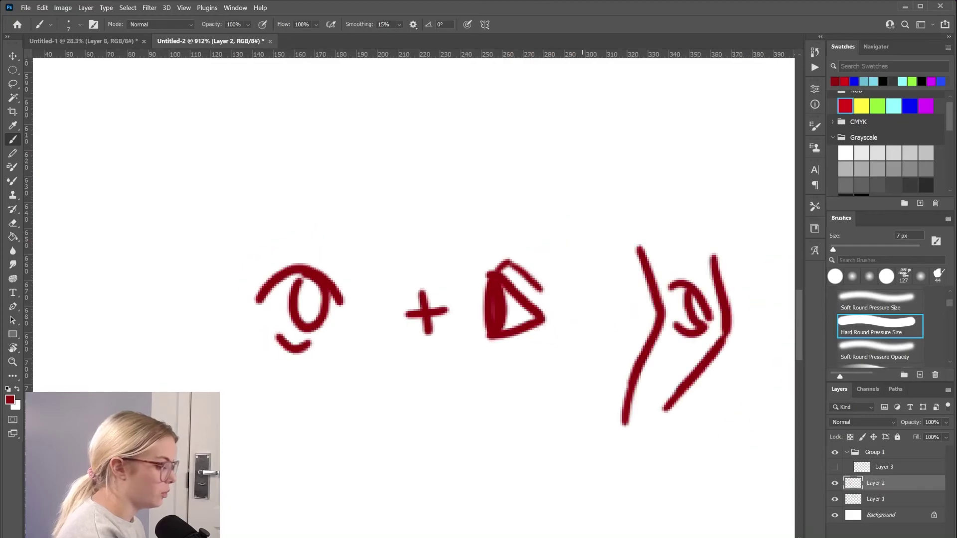
left_click_drag(611, 312, 541, 311)
scroll(541, 312, "up", 5)
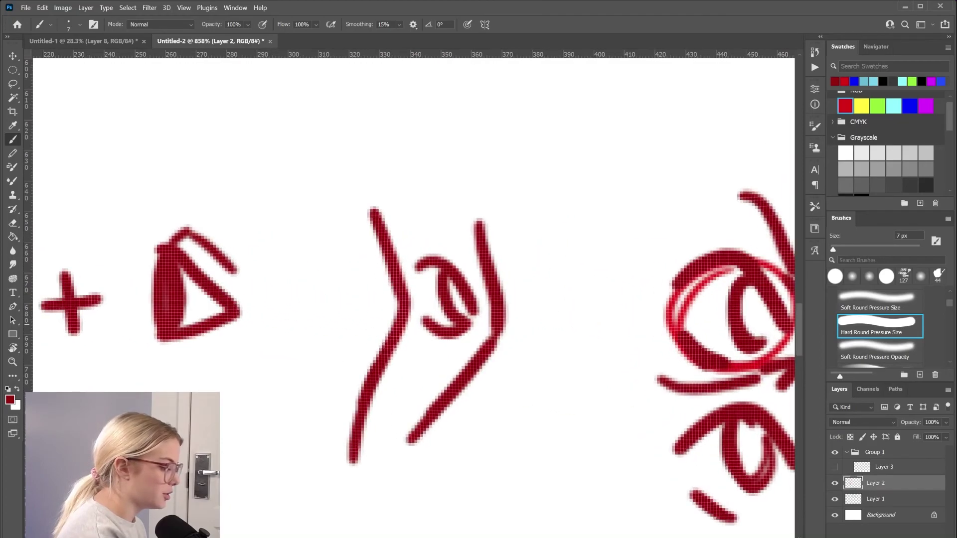
scroll(564, 345, "up", 4)
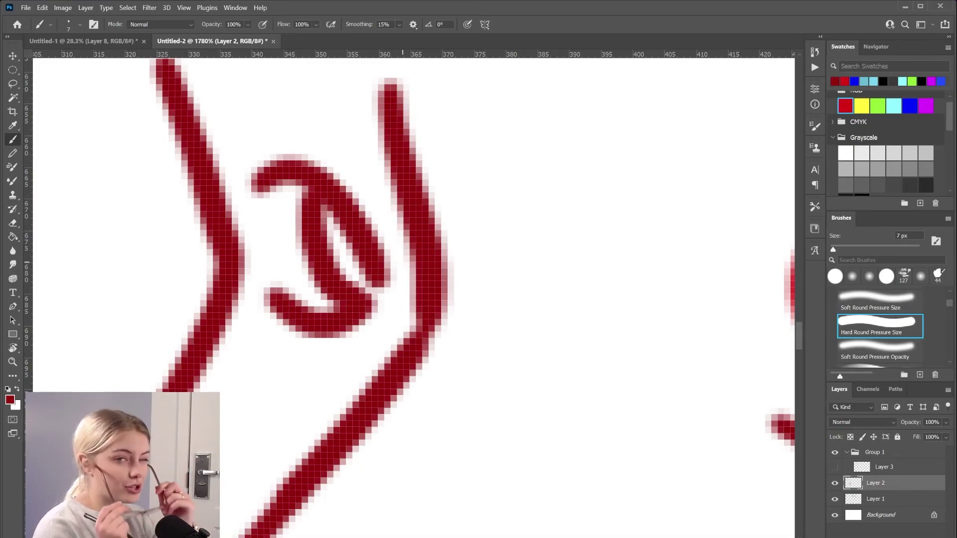
scroll(402, 262, "down", 5)
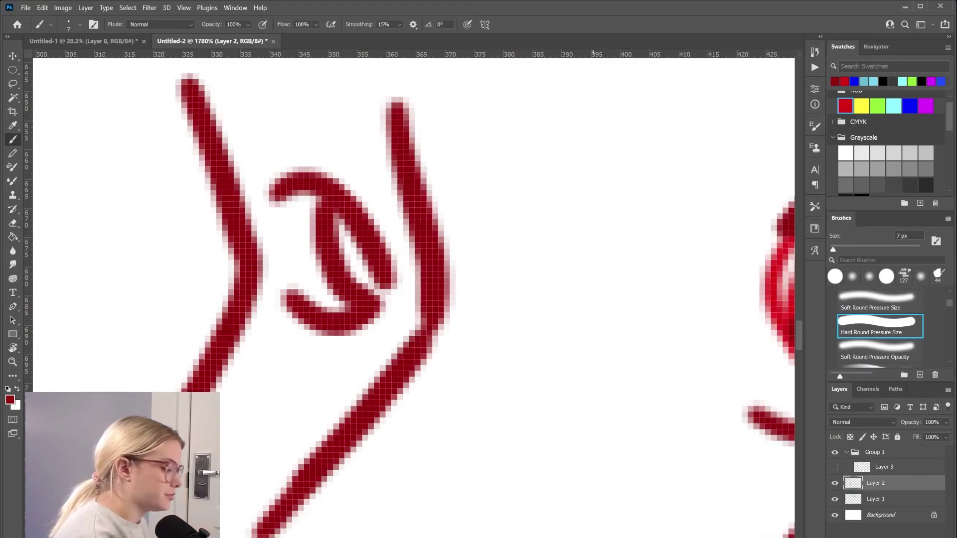
scroll(402, 262, "up", 2)
scroll(402, 262, "right", 8)
scroll(402, 262, "right", 5)
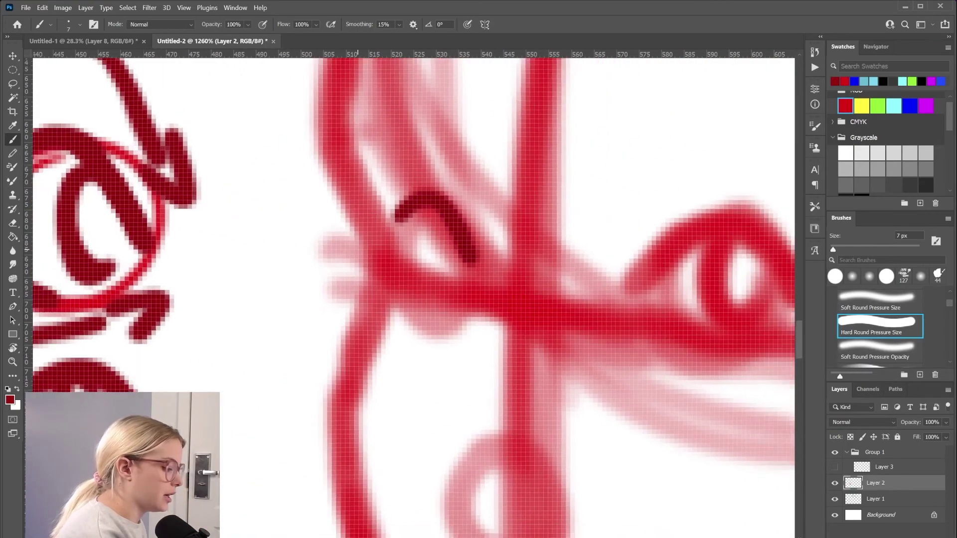
scroll(402, 261, "down", 4)
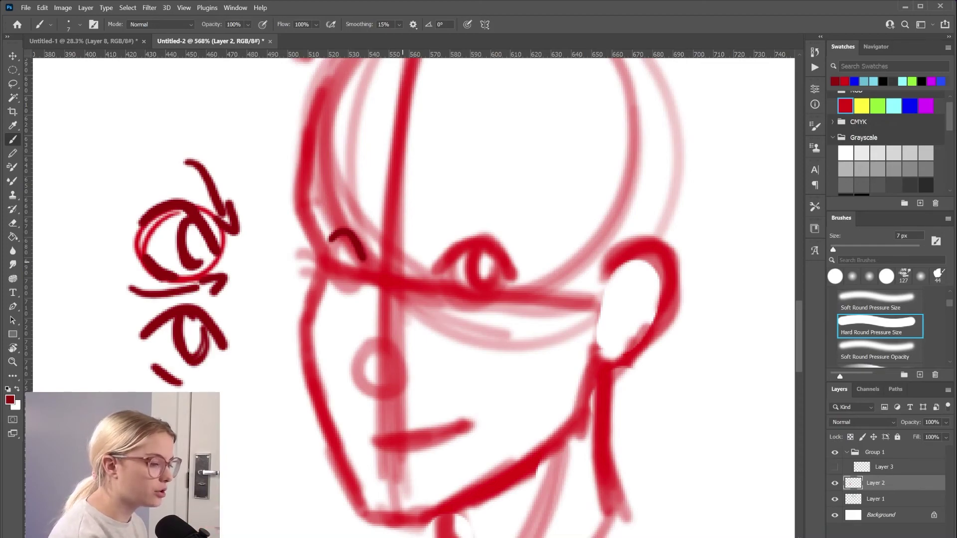
left_click(885, 357)
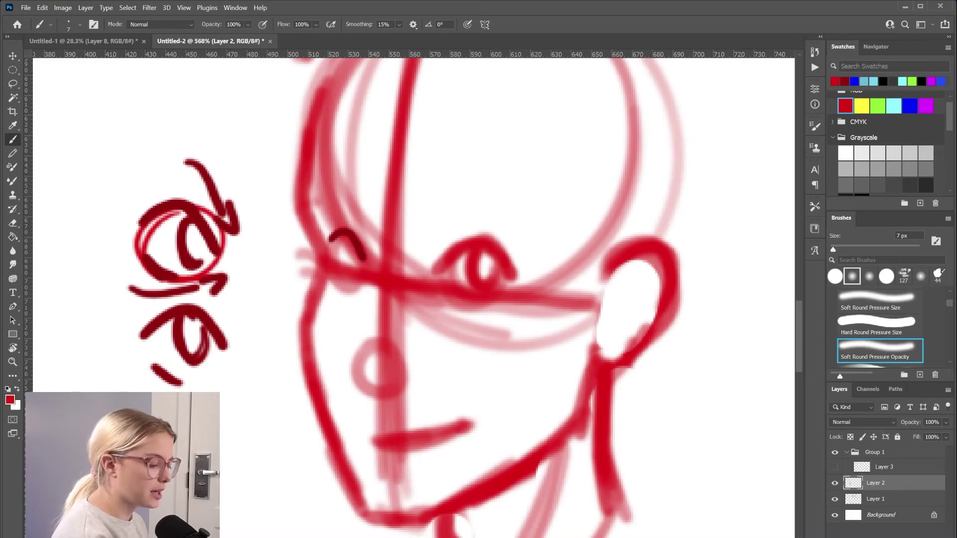
- Redraw the lids and irises of both eyes on the three-quarter head in the darker red
scroll(366, 456, "up", 3)
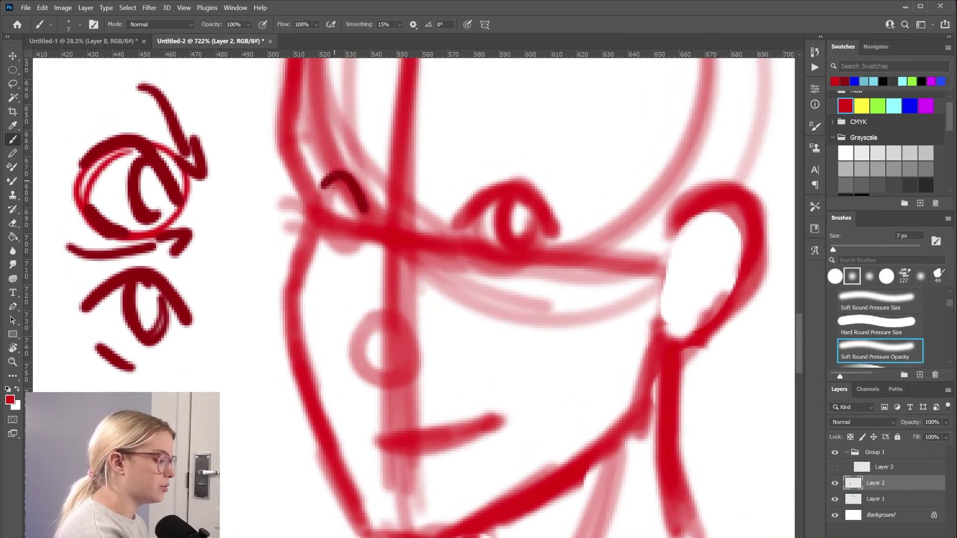
mouse_move(324, 185)
left_mouse_down()
mouse_move(350, 183)
mouse_move(364, 209)
mouse_move(356, 237)
left_mouse_up()
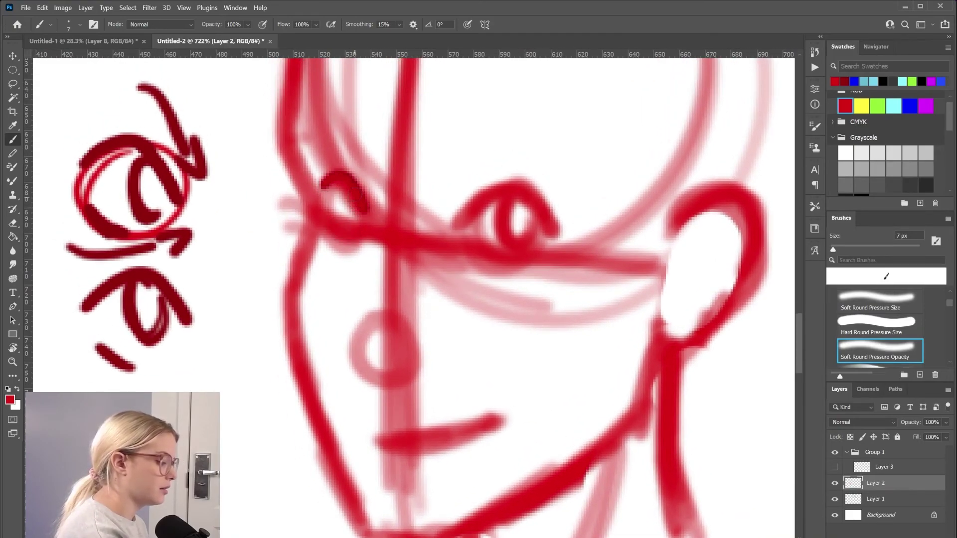
left_click(837, 80)
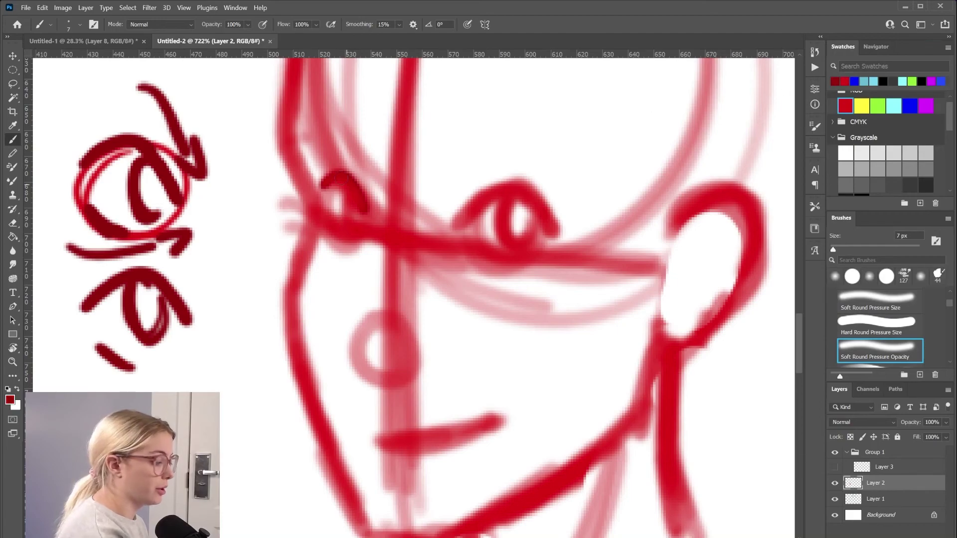
mouse_move(324, 185)
left_mouse_down()
mouse_move(339, 176)
mouse_move(362, 206)
mouse_move(335, 223)
mouse_move(355, 233)
left_mouse_up()
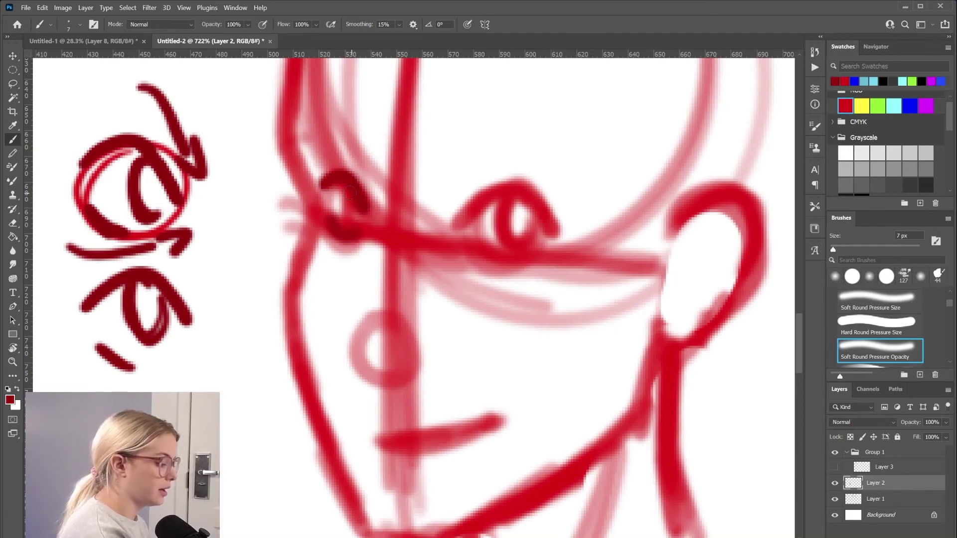
mouse_move(350, 192)
left_mouse_down()
mouse_move(354, 230)
mouse_move(357, 195)
left_mouse_up()
mouse_move(456, 222)
left_mouse_down()
mouse_move(491, 190)
mouse_move(536, 200)
mouse_move(545, 227)
mouse_move(512, 204)
mouse_move(508, 220)
mouse_move(533, 212)
left_mouse_up()
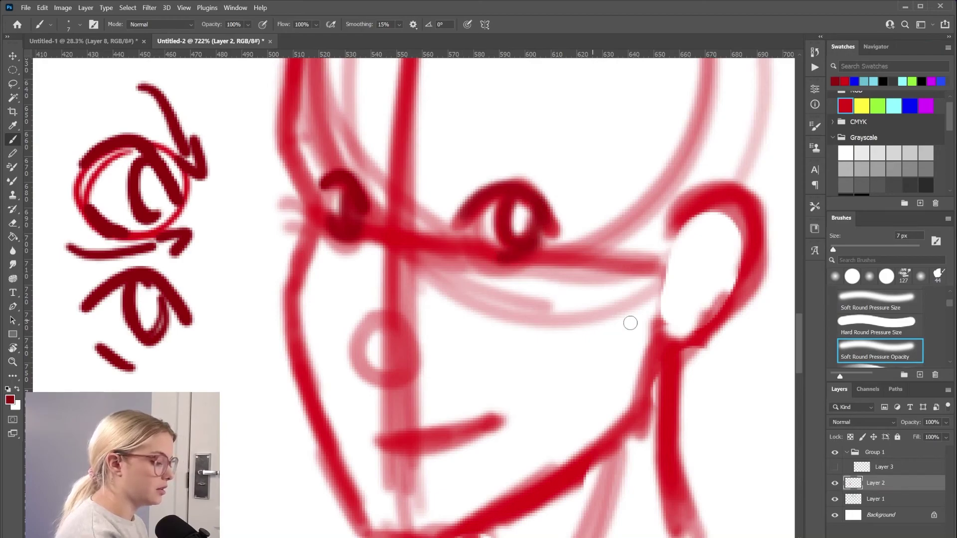
- Draw the inner ear fold on the three-quarter head and darken the ear's outer contour down to the lobe
left_click_drag(664, 267, 659, 313)
left_click_drag(670, 269, 733, 232)
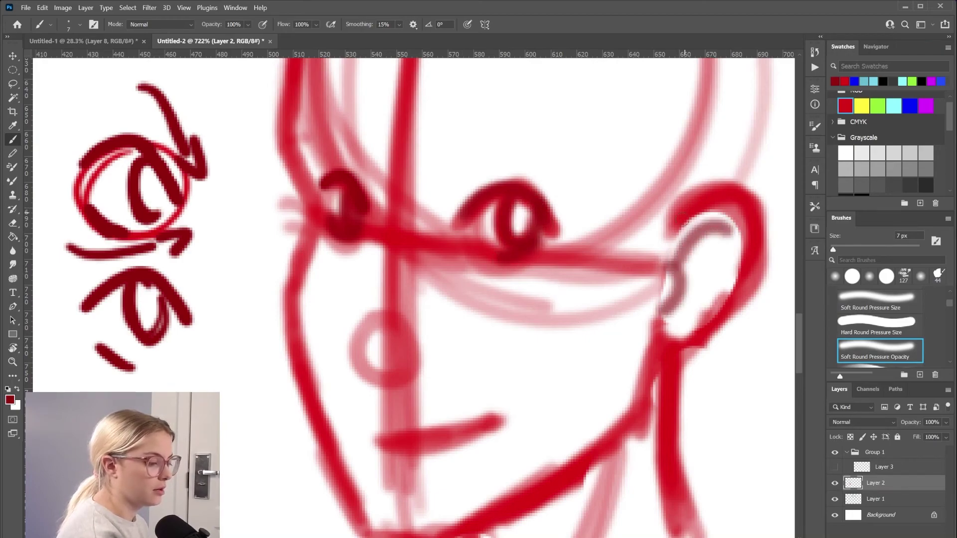
mouse_move(670, 231)
left_mouse_down()
mouse_move(749, 210)
mouse_move(714, 337)
mouse_move(662, 351)
left_mouse_up()
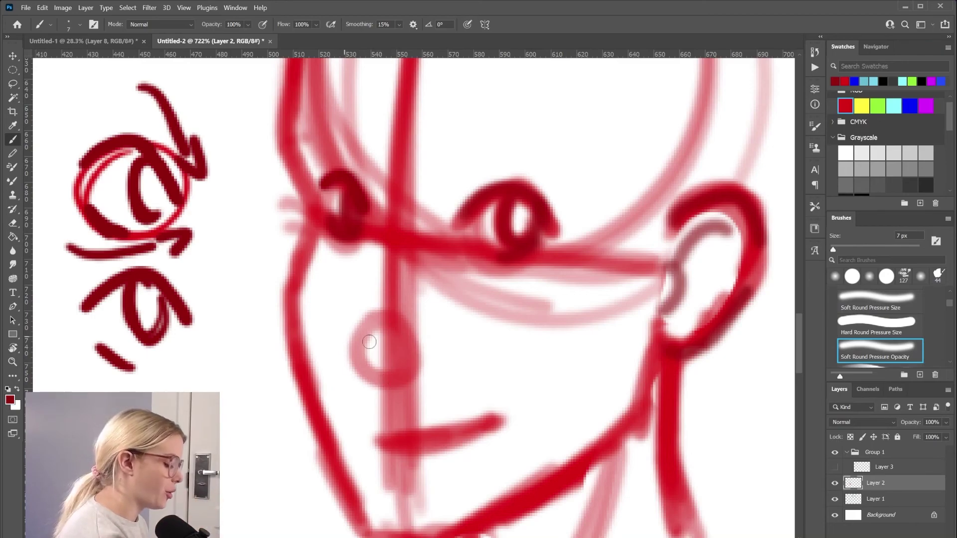
- Sketch the three-quarter nose over its guide circle, with the nostril, underside, angled tip and bridge line up to the brow
left_click_drag(402, 376, 438, 361)
mouse_move(347, 373)
left_mouse_down()
mouse_move(366, 371)
mouse_move(343, 361)
mouse_move(351, 355)
mouse_move(342, 324)
mouse_move(370, 297)
left_mouse_up()
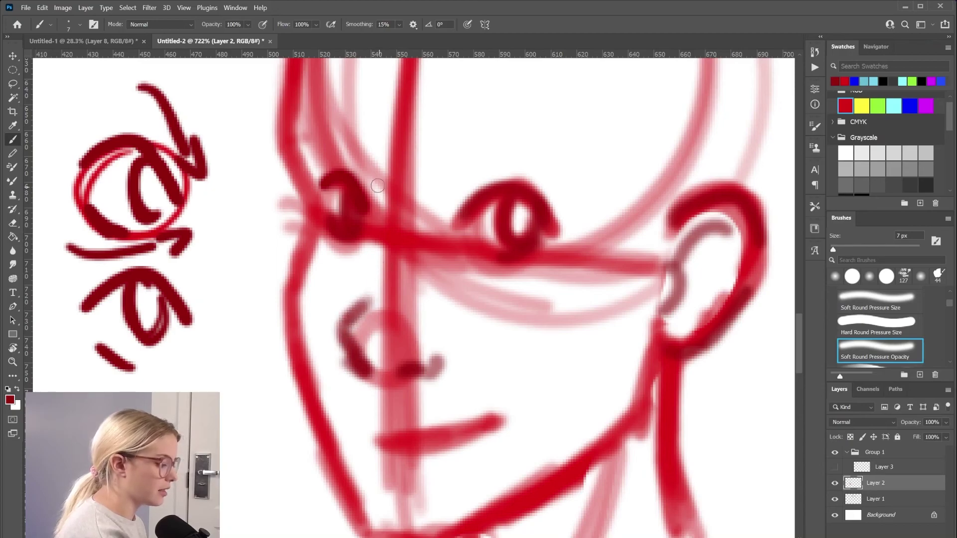
mouse_move(373, 168)
left_mouse_down()
mouse_move(392, 222)
mouse_move(374, 274)
left_mouse_up()
mouse_move(393, 241)
left_mouse_down()
mouse_move(360, 296)
mouse_move(379, 275)
mouse_move(343, 314)
left_mouse_up()
left_click_drag(388, 258, 333, 332)
mouse_move(366, 293)
left_mouse_down()
mouse_move(330, 333)
mouse_move(363, 375)
left_mouse_up()
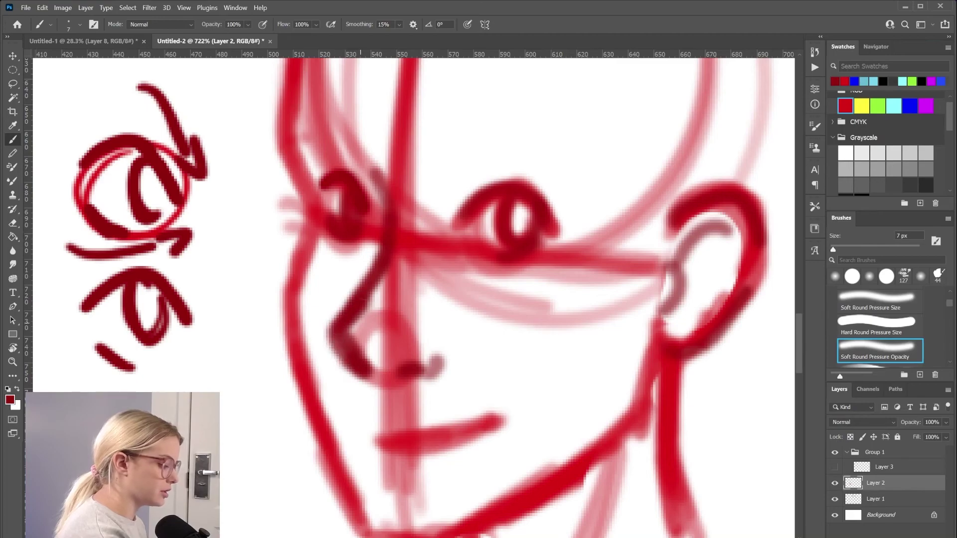
- Clear the area around the nose tip and redraw the line from bridge to tip with Soft Round Pressure Opacity
key("comma")
left_click_drag(372, 306, 360, 323)
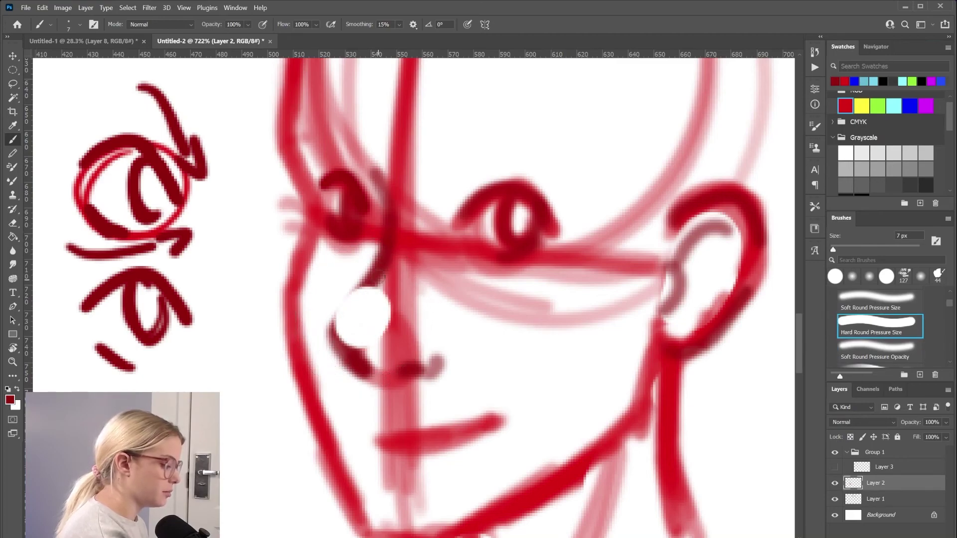
key("period")
mouse_move(380, 273)
left_mouse_down()
mouse_move(334, 328)
mouse_move(364, 373)
left_mouse_up()
left_click_drag(338, 335, 374, 282)
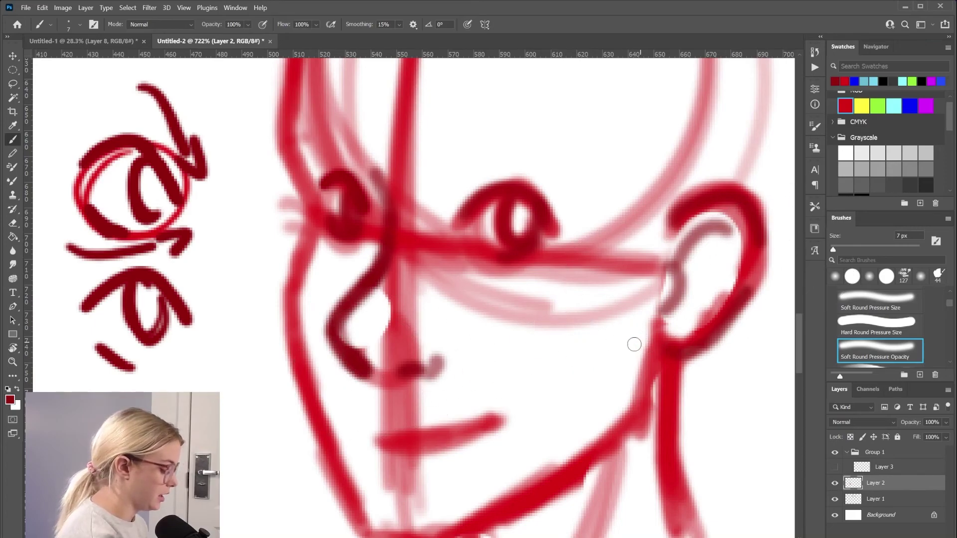
- Erase excess around the nose tip, then refine its underside, nostril and bridge line in dark red
key("e")
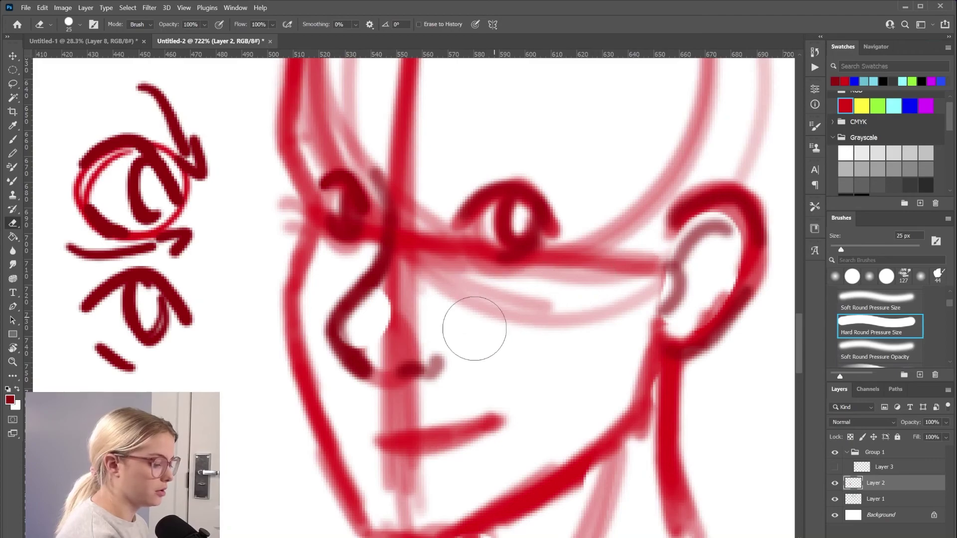
mouse_move(348, 370)
left_mouse_down()
mouse_move(363, 367)
mouse_move(340, 361)
mouse_move(332, 344)
mouse_move(365, 375)
left_mouse_up()
key("b")
key("e")
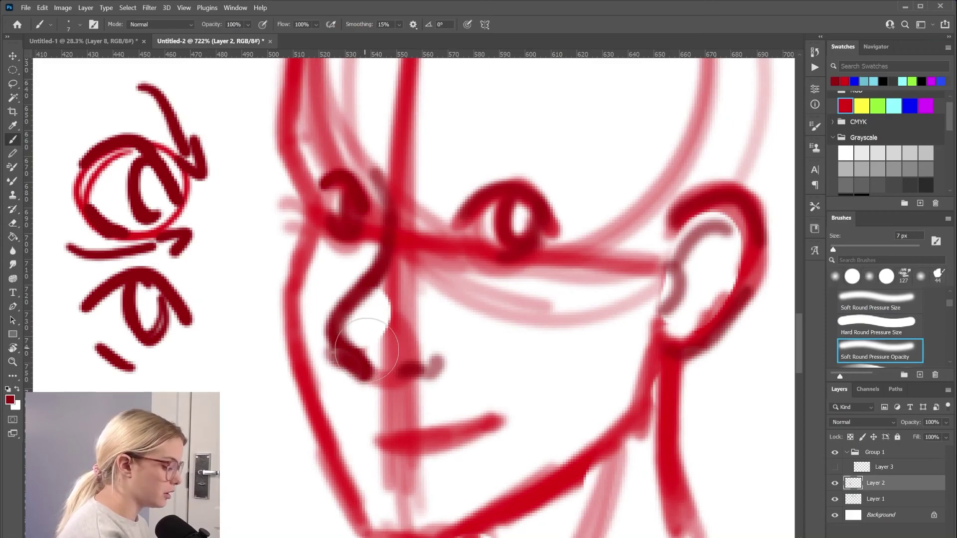
key("comma")
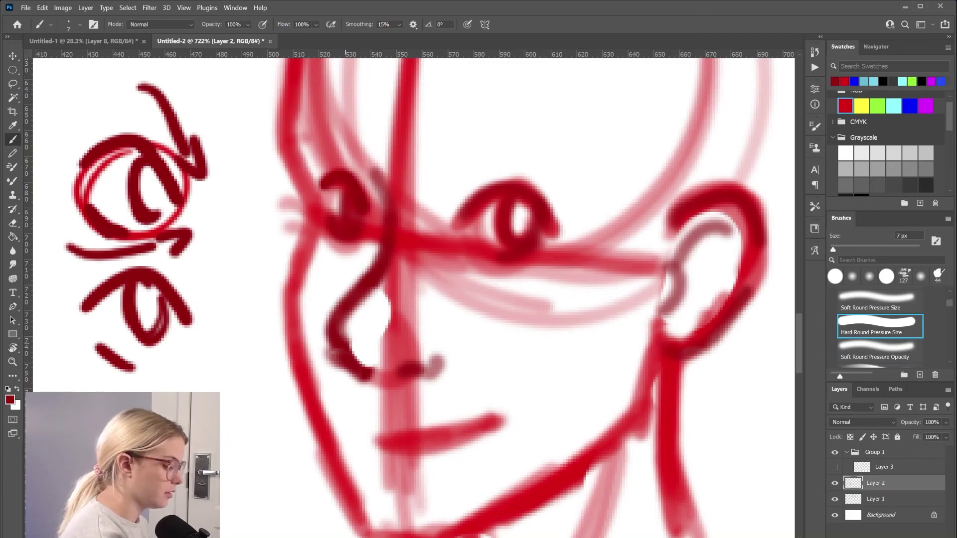
left_click_drag(346, 342, 367, 374)
mouse_move(407, 371)
left_mouse_down()
mouse_move(433, 359)
mouse_move(438, 369)
left_mouse_up()
mouse_move(335, 322)
left_mouse_down()
mouse_move(385, 251)
mouse_move(381, 181)
left_mouse_up()
- Extend the nose bridge into the brow and draw a curved eyebrow above the far eye
left_click_drag(418, 70, 411, 144)
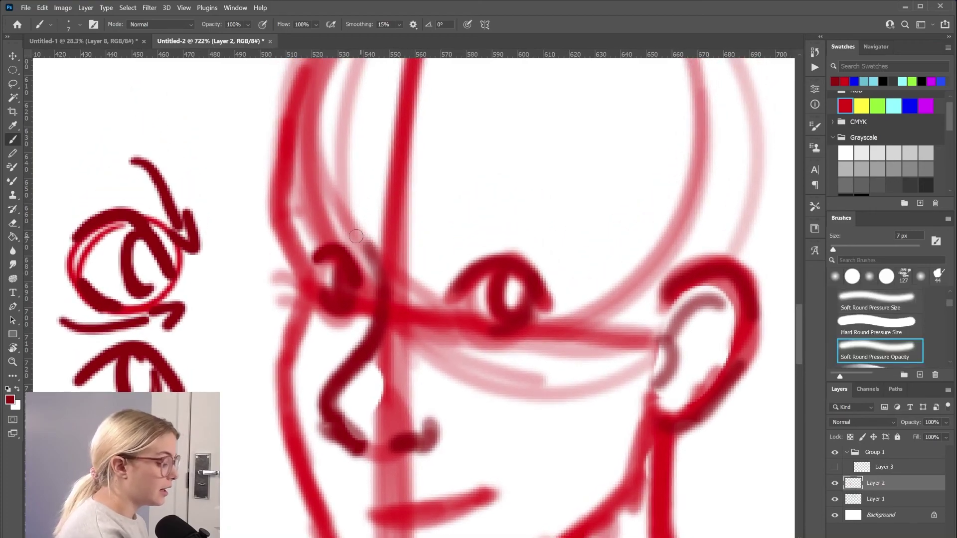
mouse_move(365, 238)
left_mouse_down()
mouse_move(331, 213)
mouse_move(301, 230)
mouse_move(322, 220)
mouse_move(377, 234)
mouse_move(375, 243)
mouse_move(367, 232)
mouse_move(381, 274)
left_mouse_up()
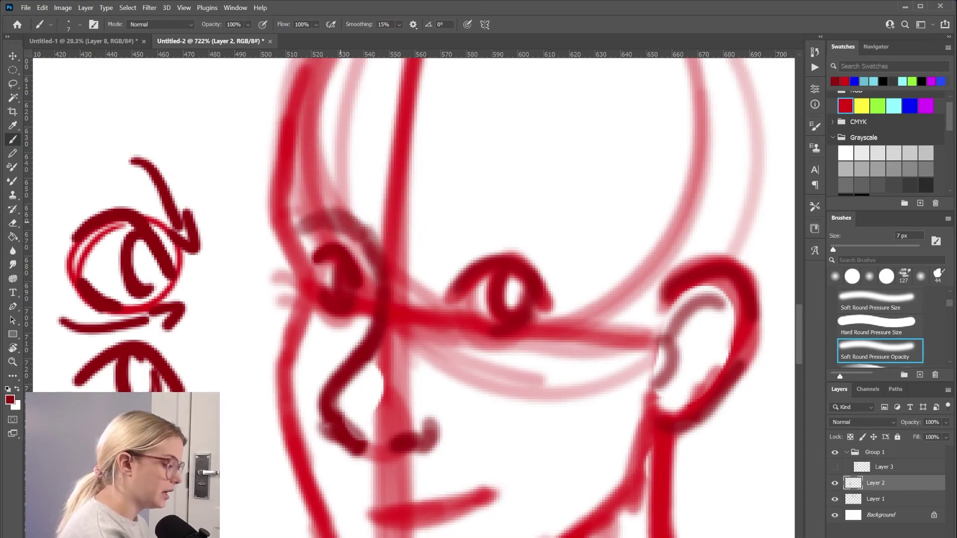
mouse_move(352, 214)
left_mouse_down()
mouse_move(304, 224)
mouse_move(364, 231)
mouse_move(300, 221)
left_mouse_up()
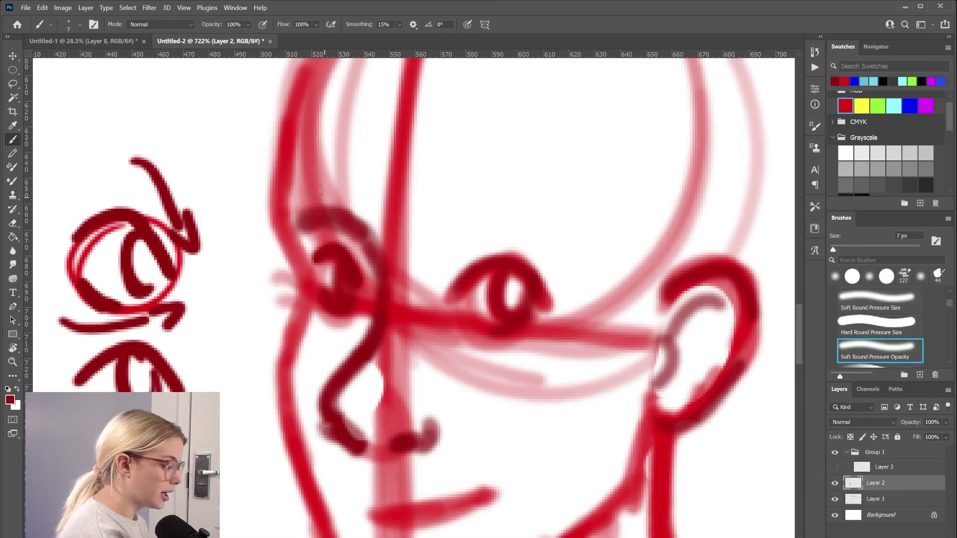
left_click_drag(239, 211, 285, 298)
left_click_drag(324, 165, 352, 149)
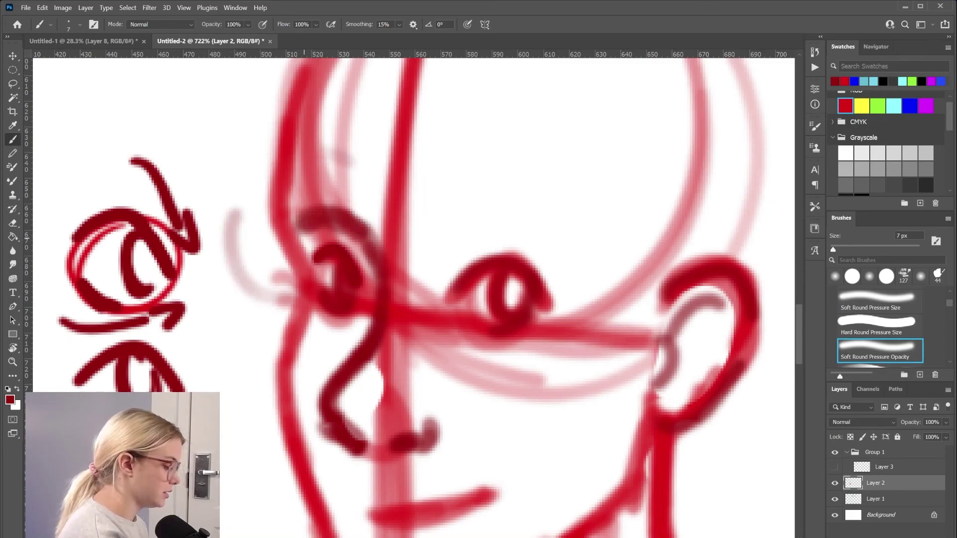
key("ctrl+z")
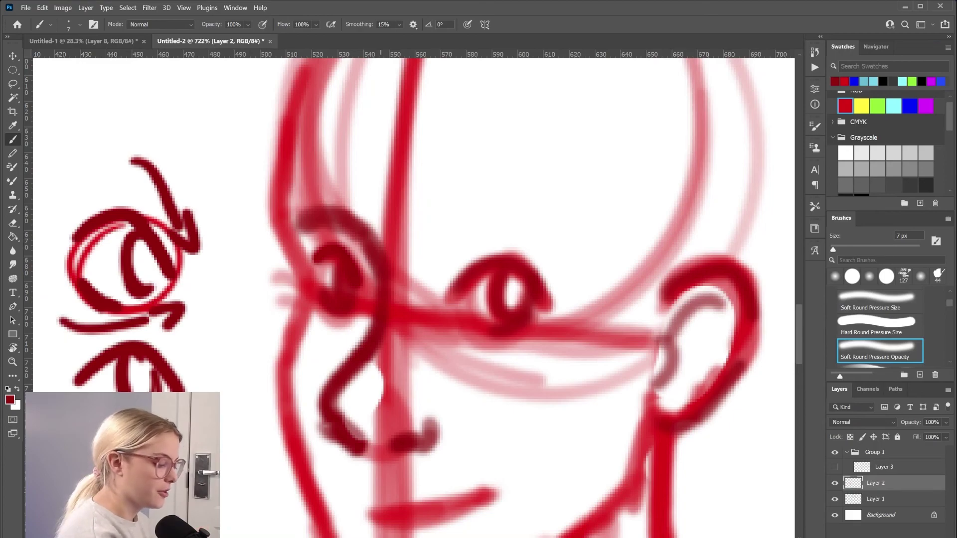
- Add an arched eyebrow above the near eye and darken the face contour, jaw and neck lines in dark red
mouse_move(434, 236)
left_mouse_down()
mouse_move(472, 211)
mouse_move(532, 218)
mouse_move(544, 233)
mouse_move(441, 225)
mouse_move(508, 212)
mouse_move(552, 233)
left_mouse_up()
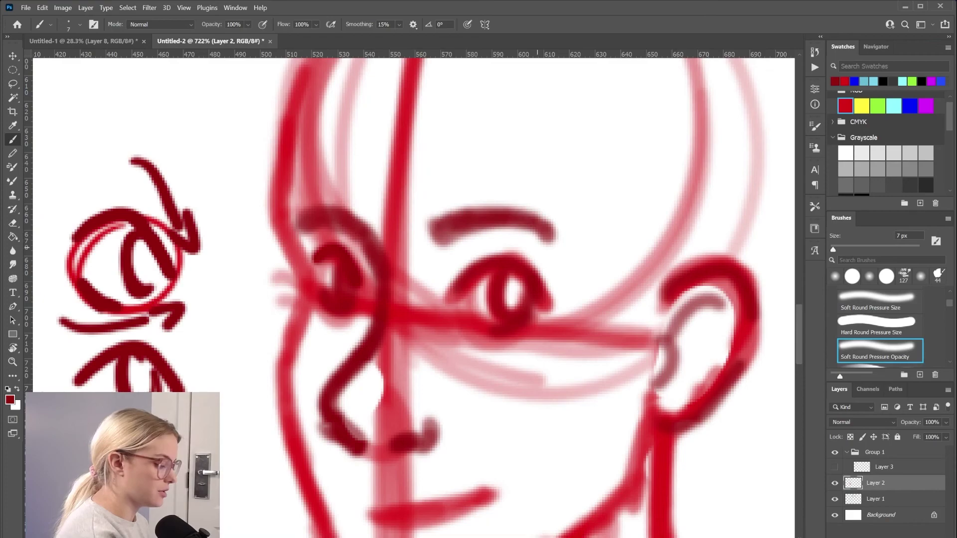
scroll(589, 236, "down", 3)
scroll(589, 235, "down", 5)
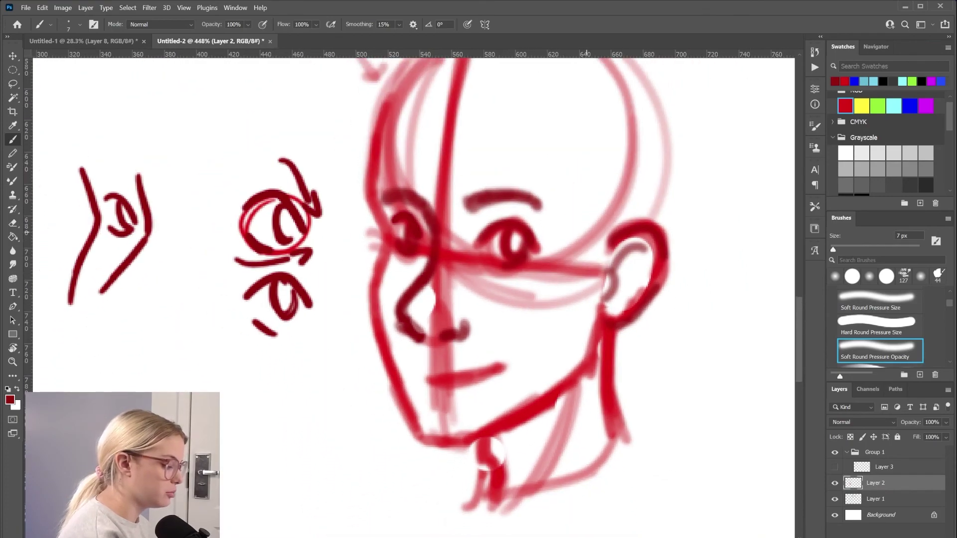
scroll(543, 448, "down", 2)
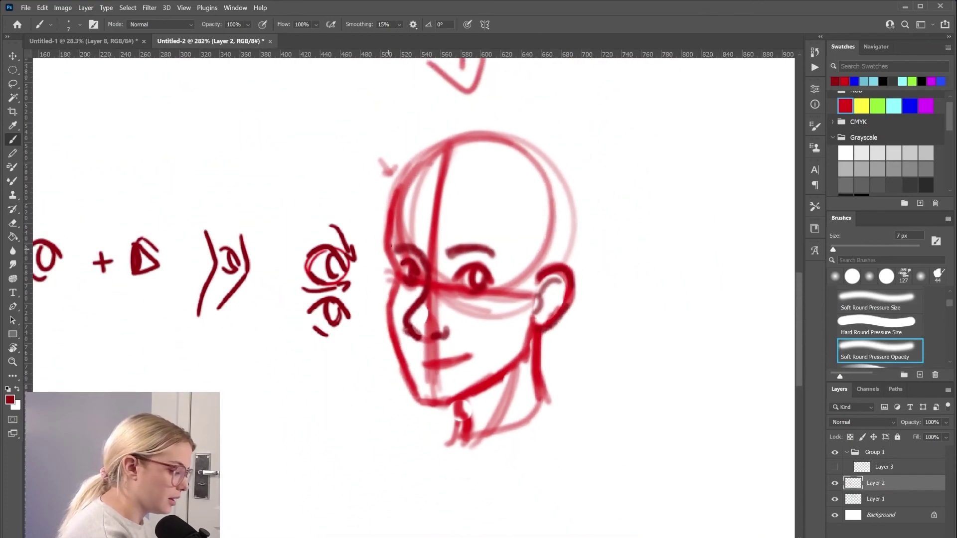
mouse_move(387, 240)
left_mouse_down()
mouse_move(390, 316)
mouse_move(419, 398)
mouse_move(448, 402)
mouse_move(513, 358)
left_mouse_up()
left_click_drag(530, 326, 522, 349)
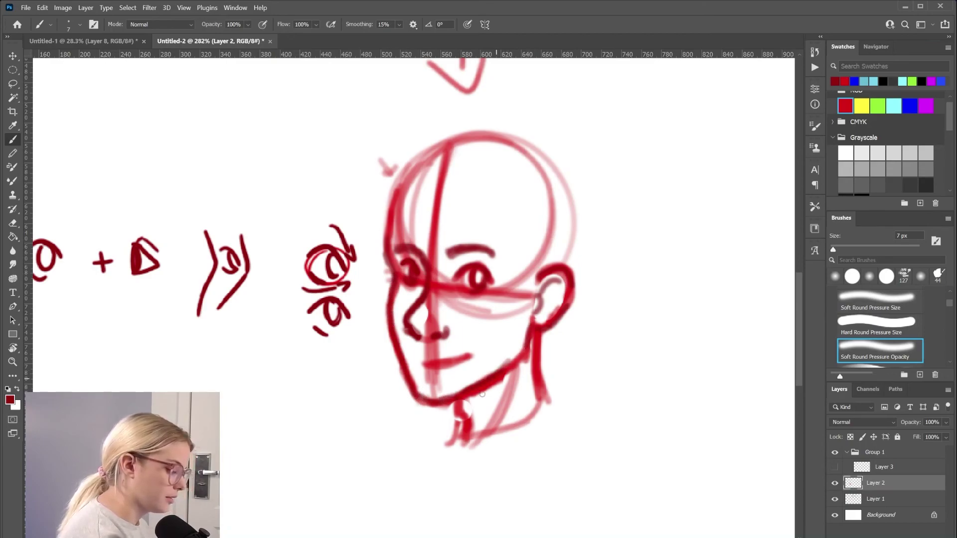
left_click_drag(456, 400, 470, 432)
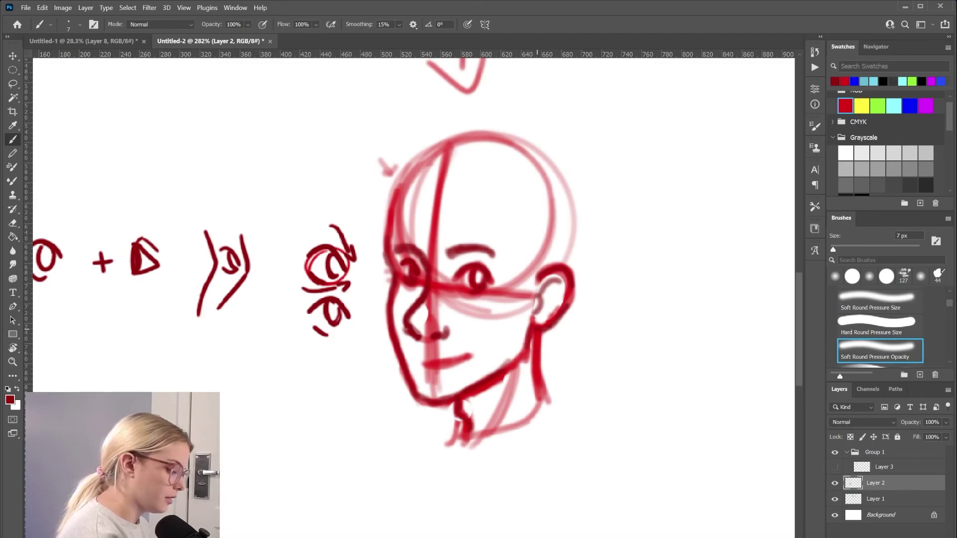
left_click_drag(532, 334, 545, 407)
mouse_move(512, 362)
left_mouse_down()
mouse_move(477, 443)
mouse_move(439, 415)
mouse_move(401, 419)
left_mouse_up()
- Add a new layer in Group 1 and draw bright green vertical centre and horizontal eye lines over the front-view head
scroll(464, 409, "down", 6)
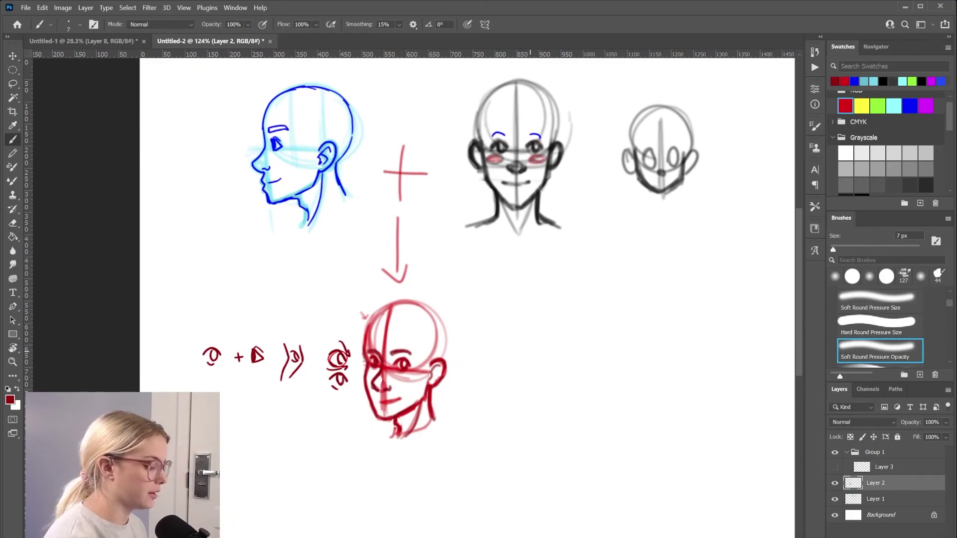
key("ctrl+shift+alt+n")
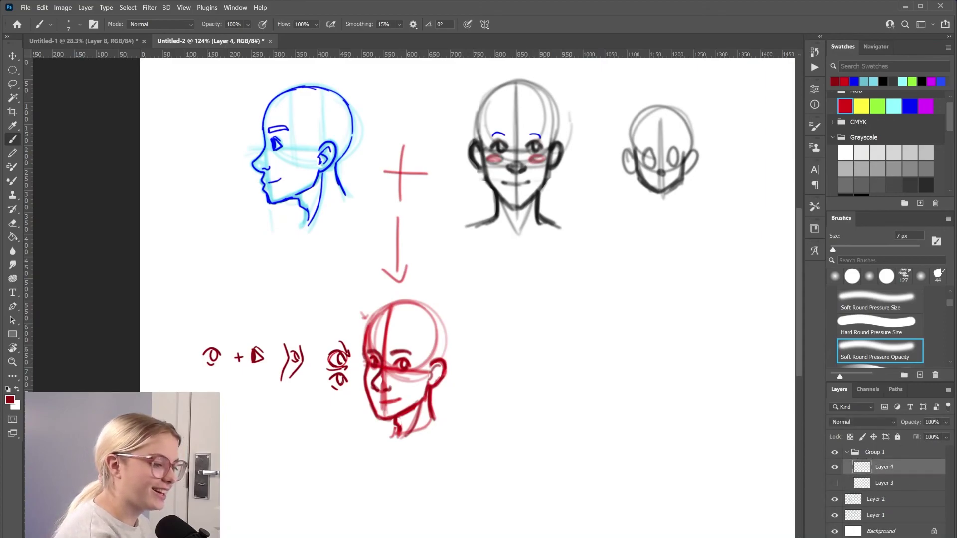
left_click(878, 105)
left_click_drag(517, 84, 516, 205)
left_click_drag(476, 149, 555, 148)
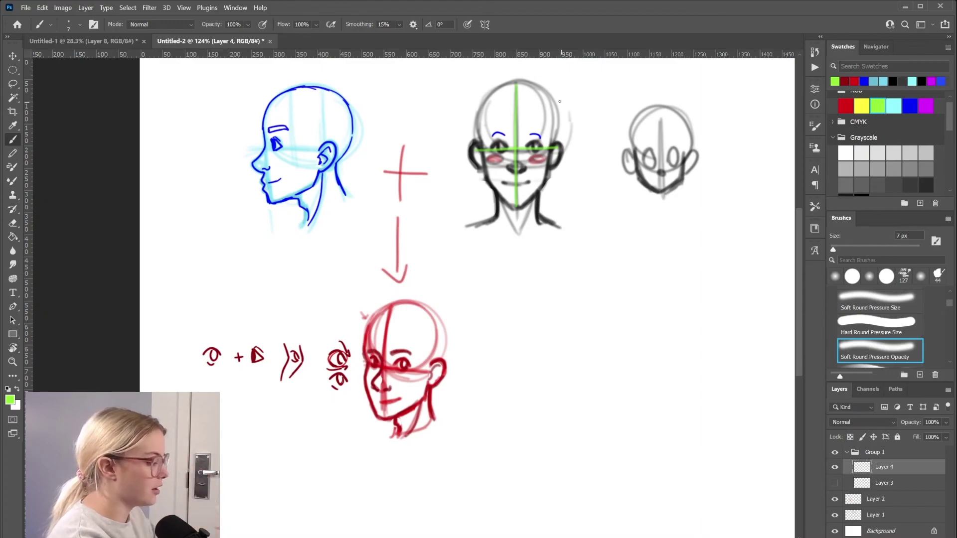
left_click_drag(264, 132, 272, 213)
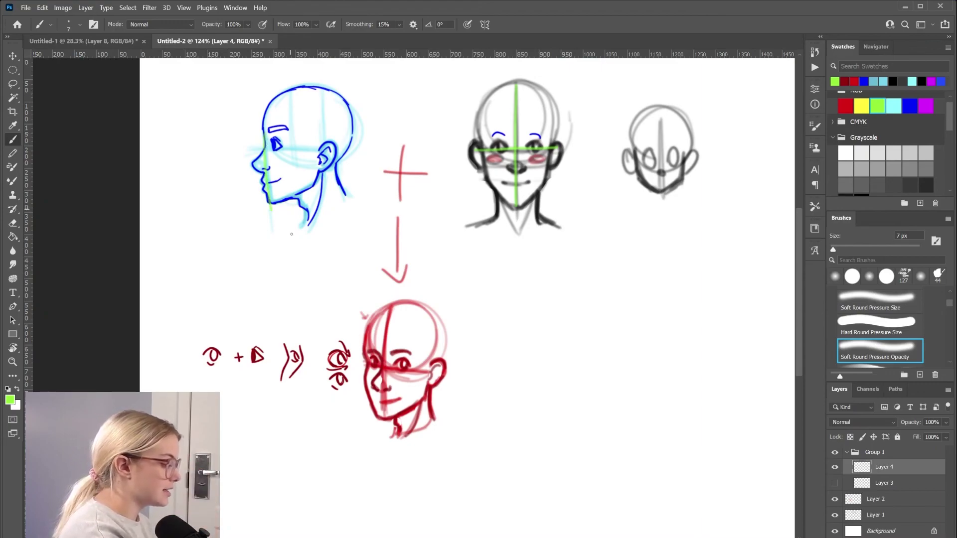
mouse_move(279, 146)
left_mouse_down()
mouse_move(326, 149)
mouse_move(248, 148)
left_mouse_up()
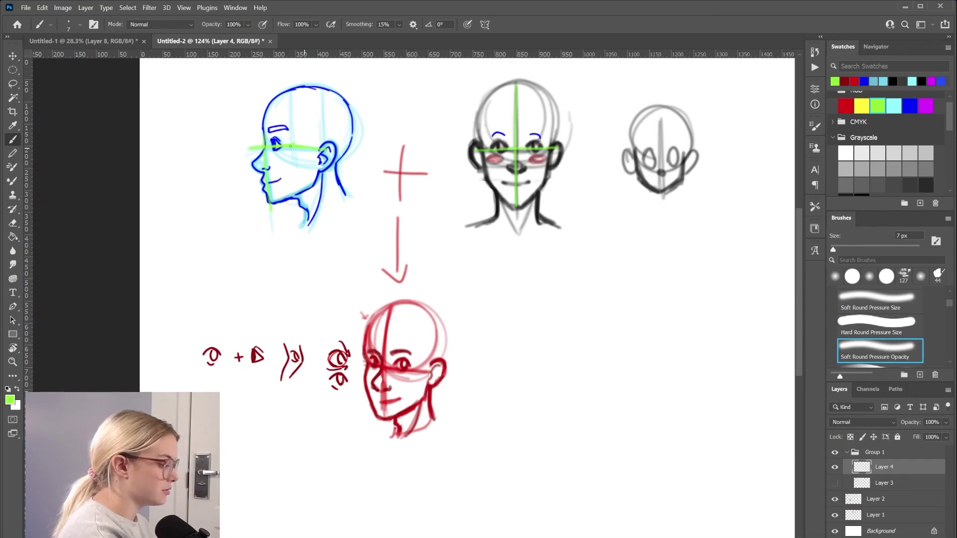
key("ctrl+z")
key("ctrl+z")
key("ctrl+z")
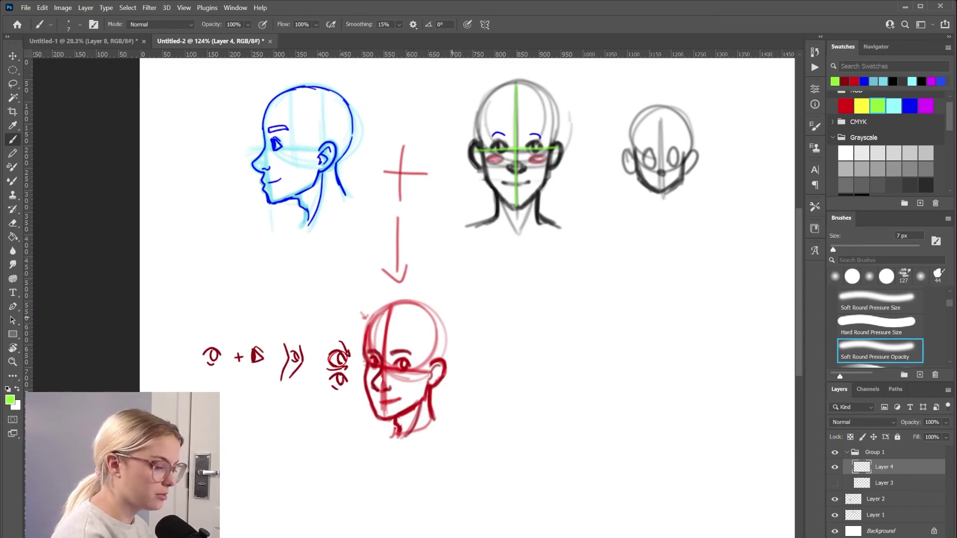
- With the Hard Round Pressure Size brush, draw green eye-level and vertical face lines over the blue profile head
left_click(879, 325)
left_click_drag(256, 145, 357, 149)
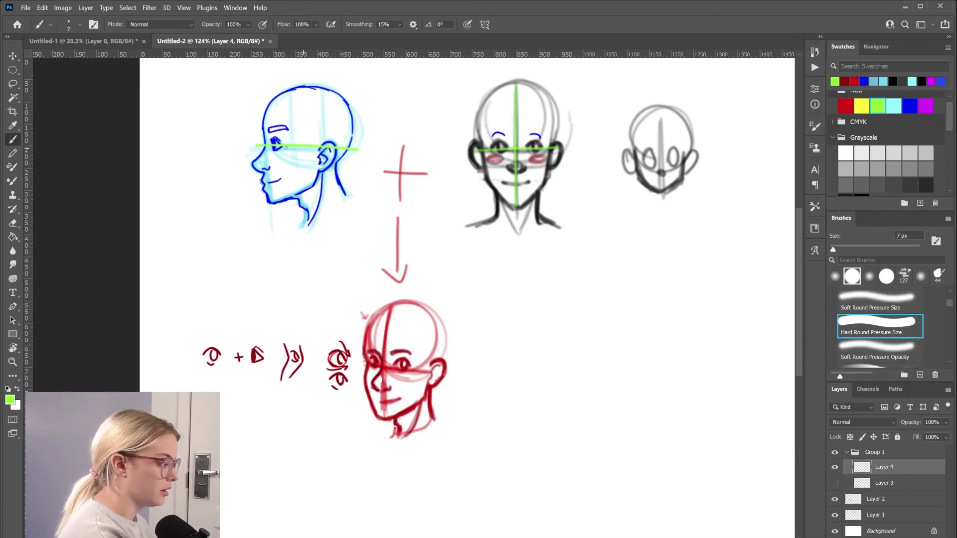
left_click_drag(264, 125, 275, 215)
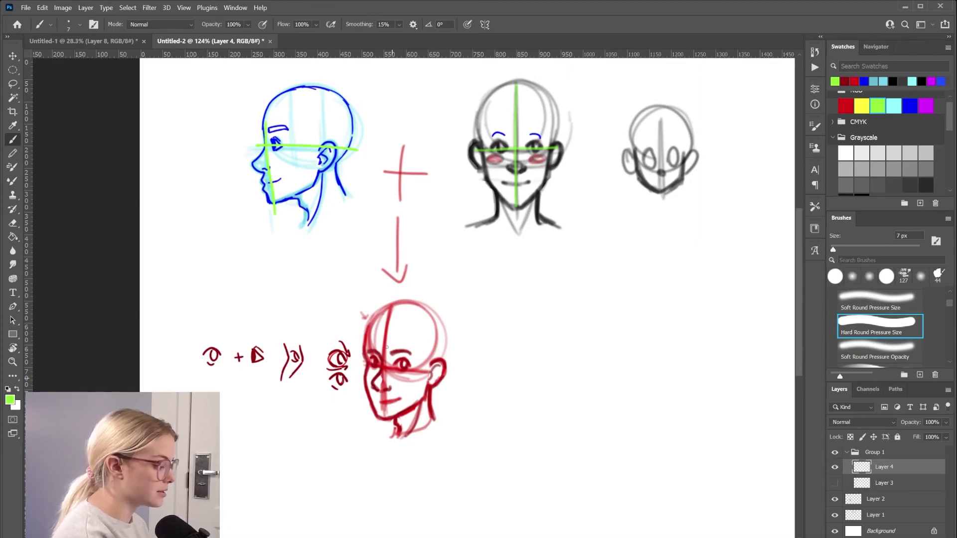
- Draw a green centre line and an eye line extending past the ear over the red three-quarter head
left_click_drag(387, 310, 382, 424)
left_click_drag(359, 362, 453, 371)
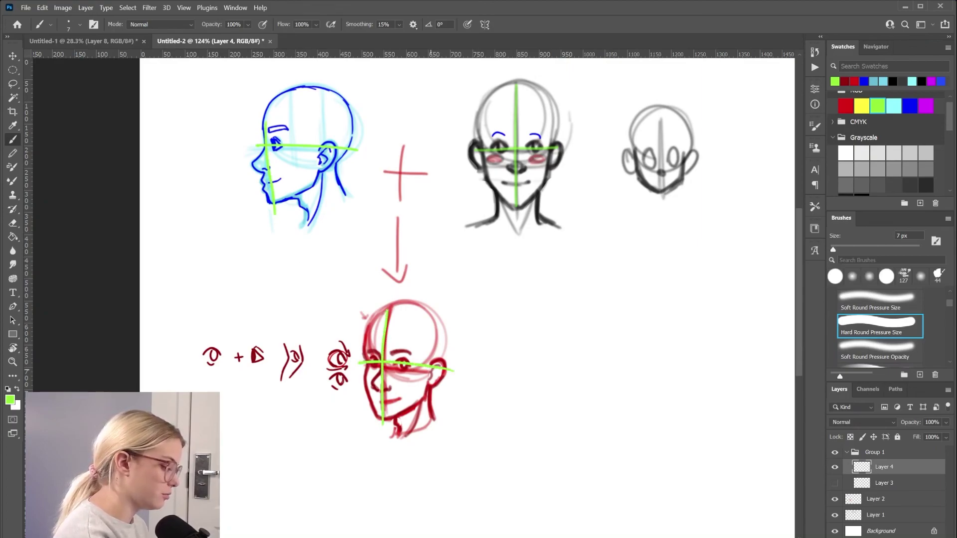
key("ctrl+z")
left_click_drag(365, 364, 476, 371)
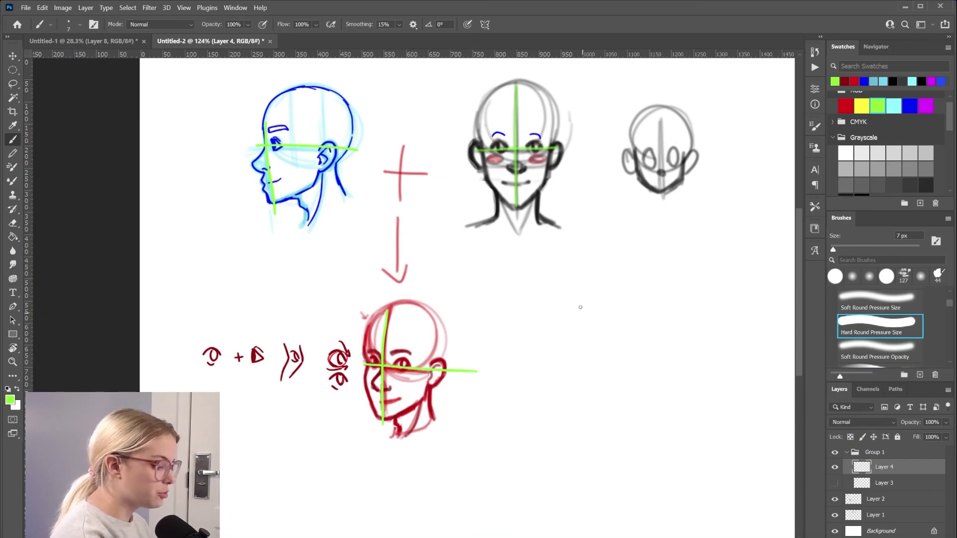
- Draw three separate green crosses of curved centre and eye lines, each facing a different direction, in the blank area beside the red head
mouse_move(541, 301)
left_mouse_down()
mouse_move(554, 275)
mouse_move(539, 323)
left_mouse_up()
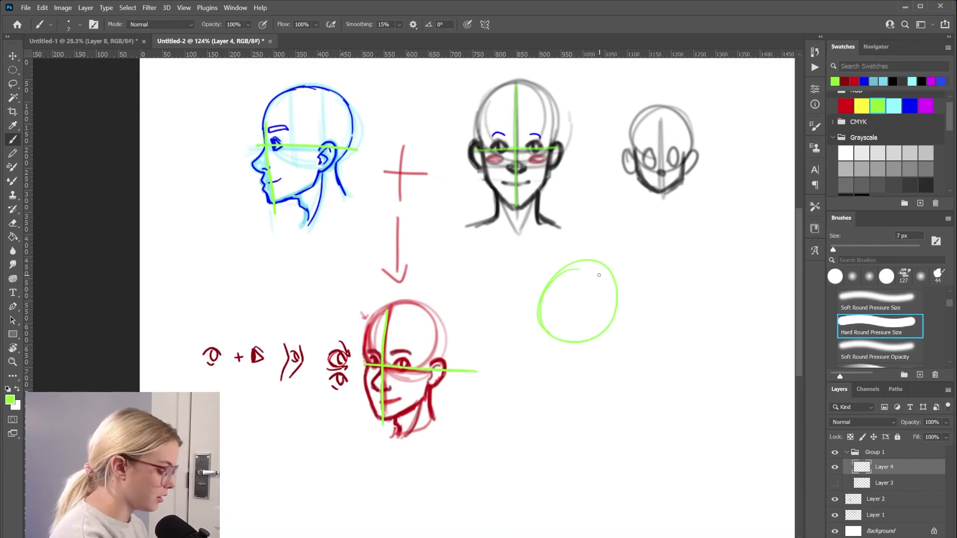
key("ctrl+z")
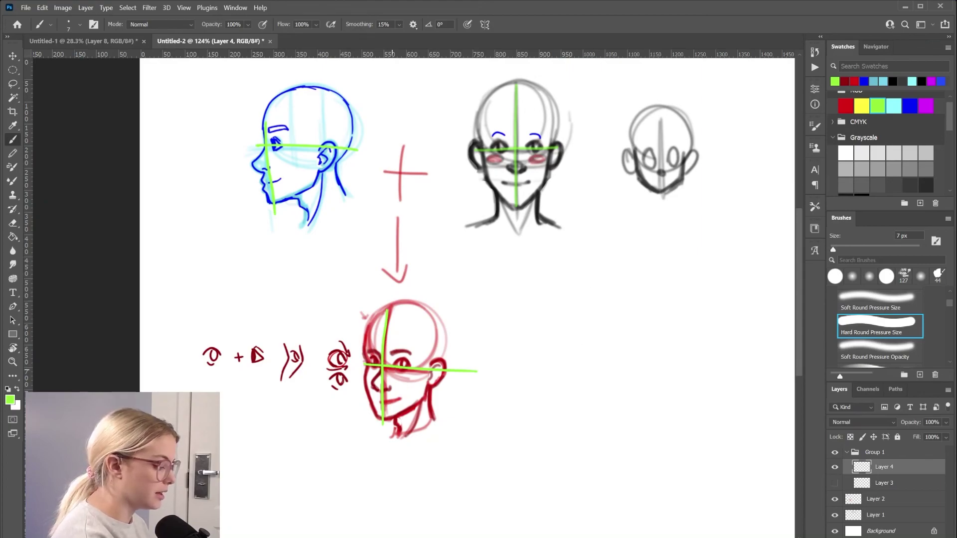
mouse_move(573, 288)
left_mouse_down()
mouse_move(592, 311)
mouse_move(592, 388)
left_mouse_up()
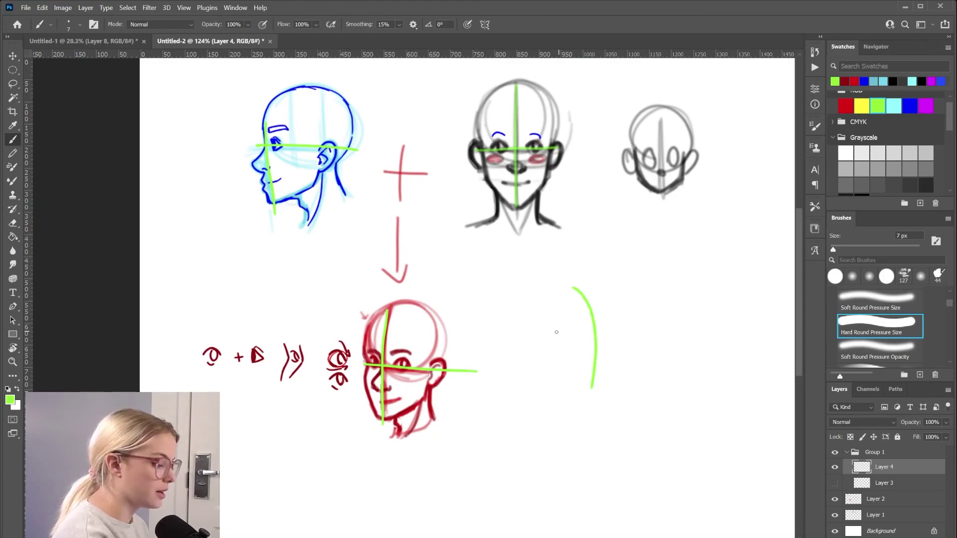
left_click_drag(556, 332, 625, 314)
left_click_drag(523, 421, 606, 426)
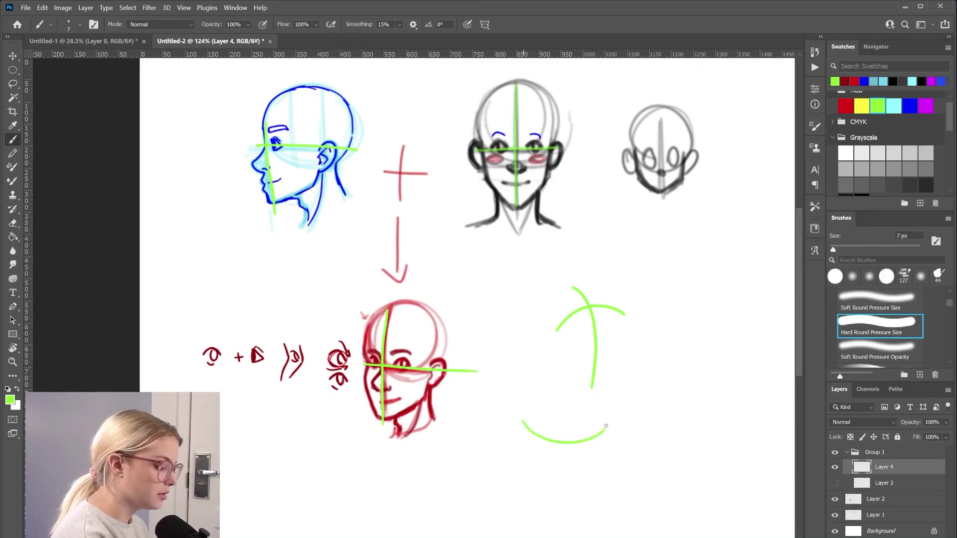
left_click_drag(554, 408, 565, 469)
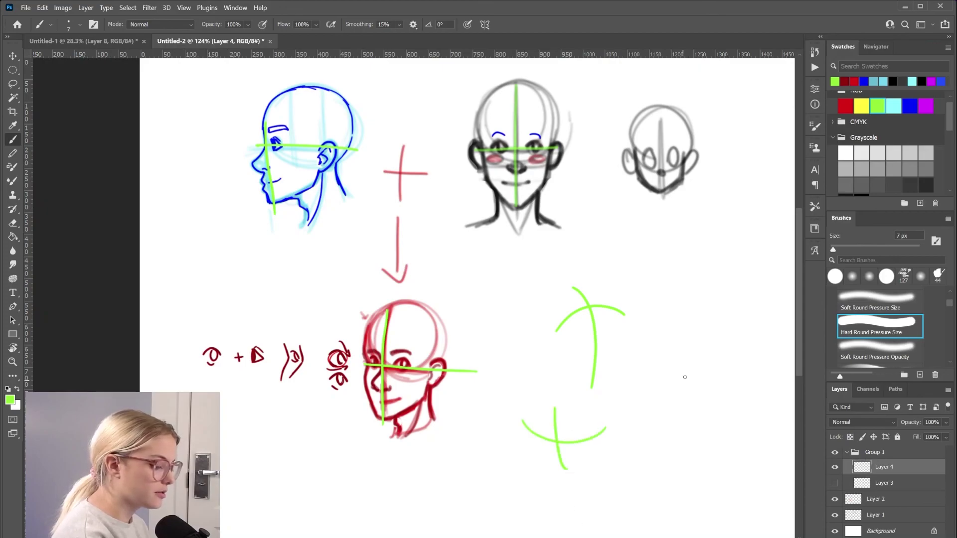
mouse_move(663, 379)
left_mouse_down()
mouse_move(724, 377)
mouse_move(695, 438)
left_mouse_up()
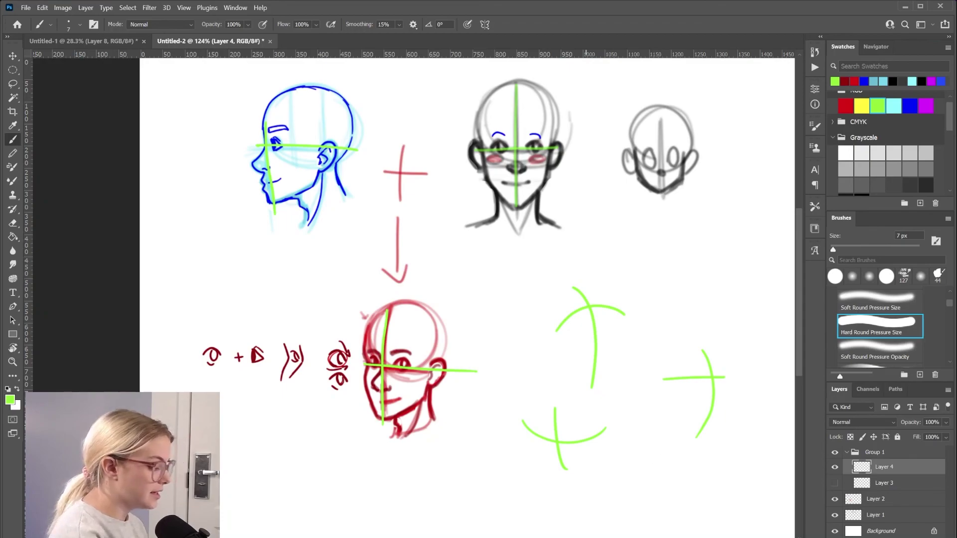
mouse_move(651, 257)
left_mouse_down()
mouse_move(631, 289)
mouse_move(648, 295)
left_mouse_up()
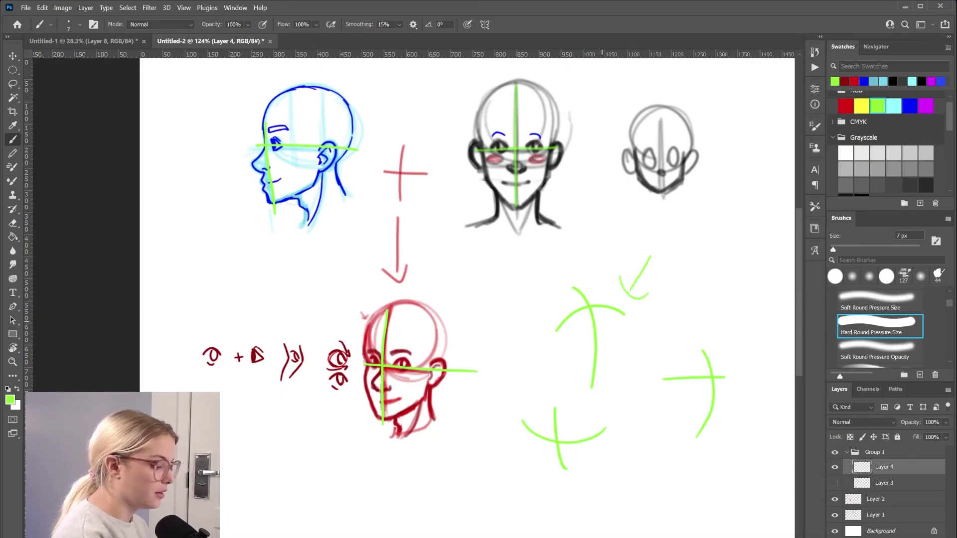
key("ctrl+z")
key("ctrl+z")
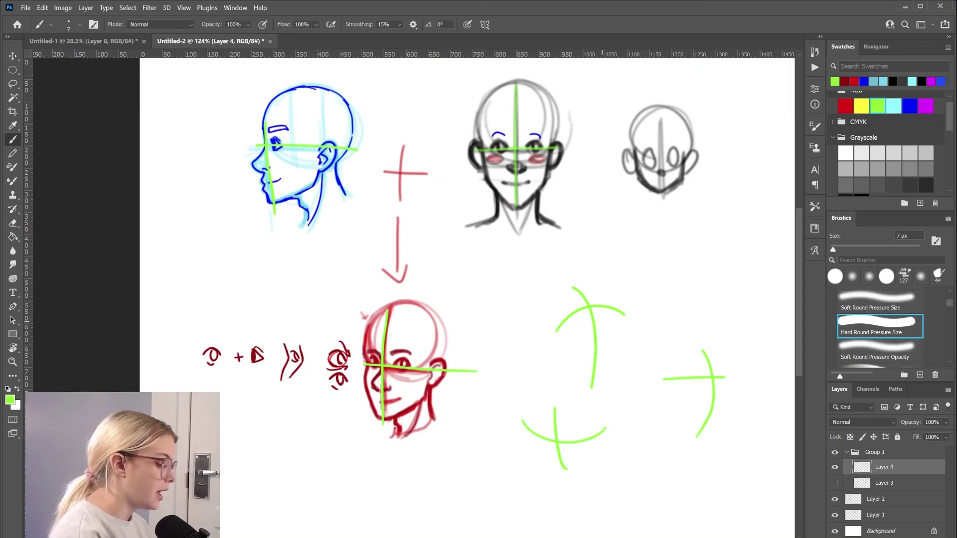
- Draw a green head circle between the red head and the upper guide cross, and another with an inner side curve below the eye sketches
mouse_move(494, 258)
left_mouse_down()
mouse_move(526, 308)
mouse_move(518, 264)
left_mouse_up()
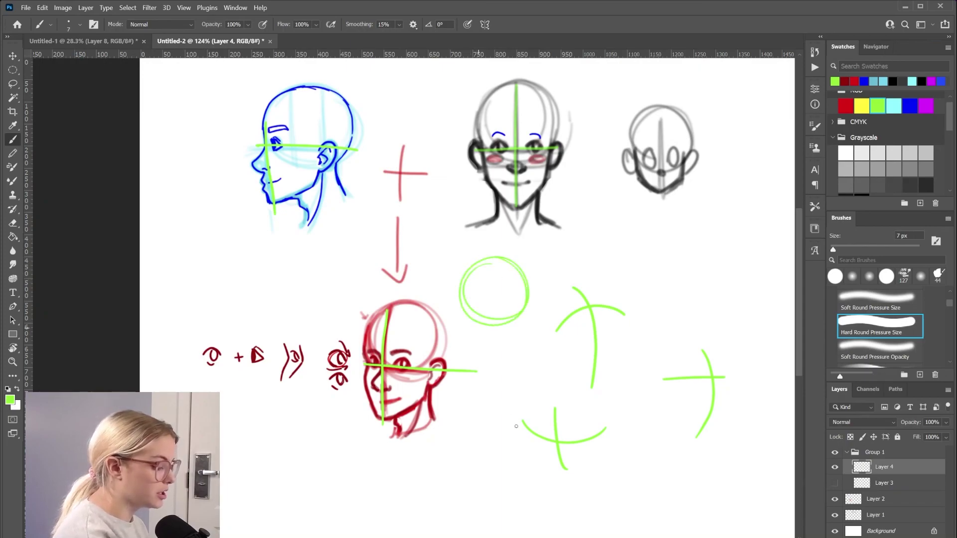
left_click_drag(222, 425, 225, 469)
left_click_drag(220, 244, 209, 246)
key("ctrl+z")
key("ctrl+z")
key("ctrl+z")
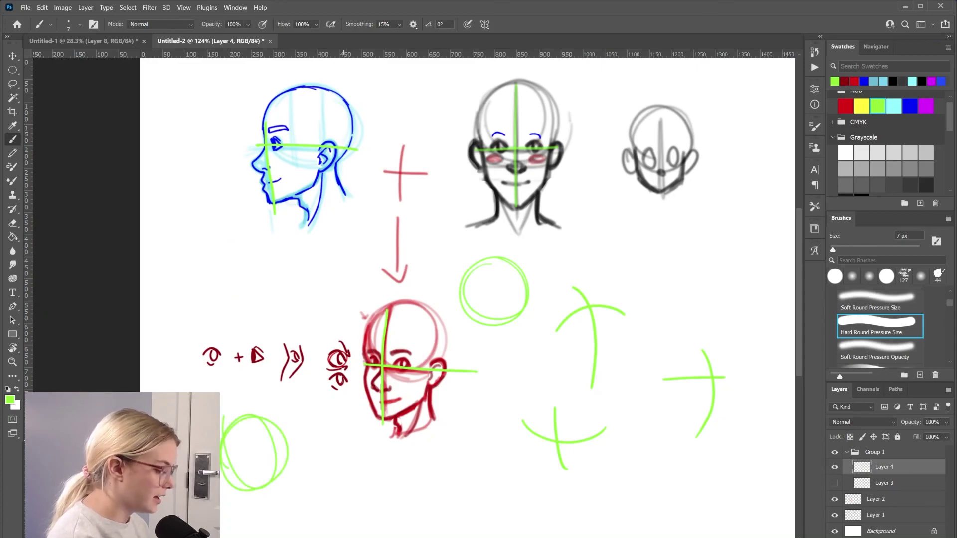